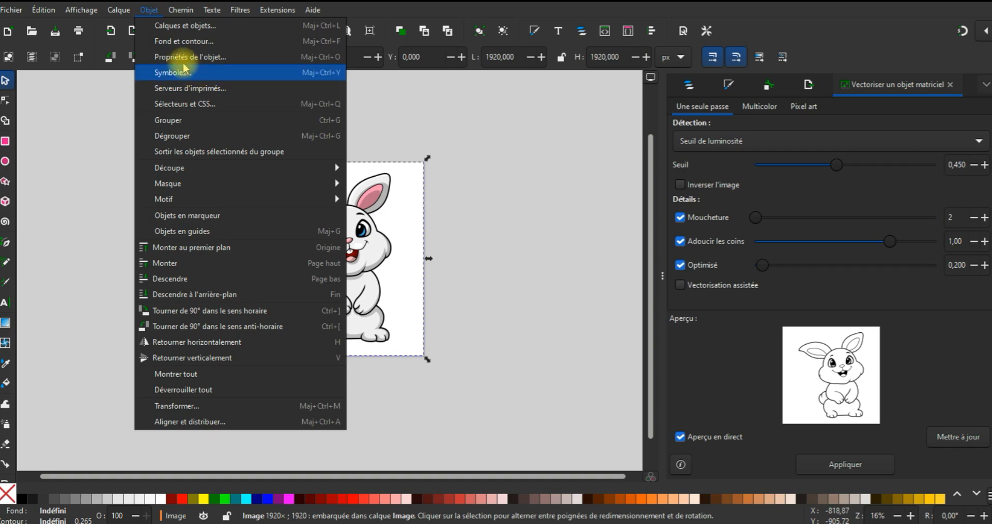
Vectorise the rabbit image in a single pass using brightness threshold detection at 0.450
mouse_move(181, 10)
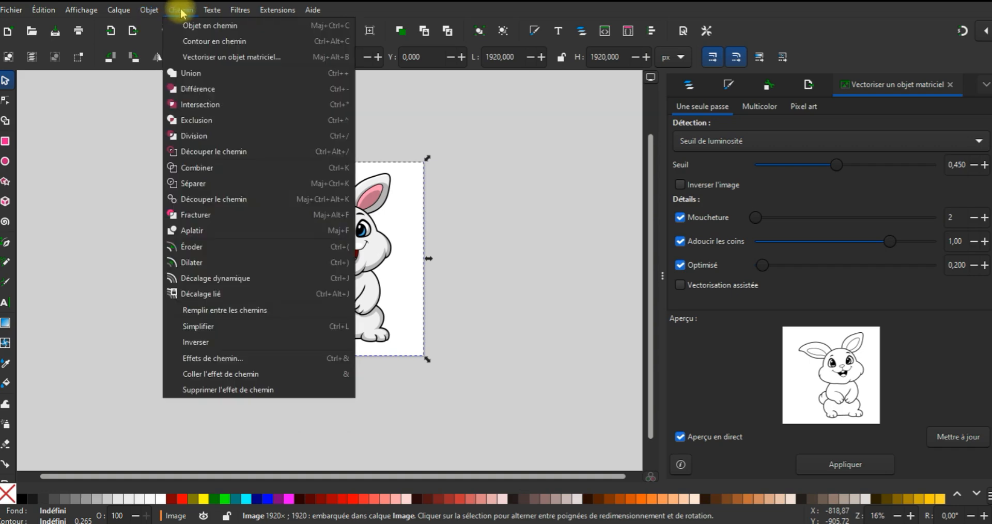
left_click(181, 10)
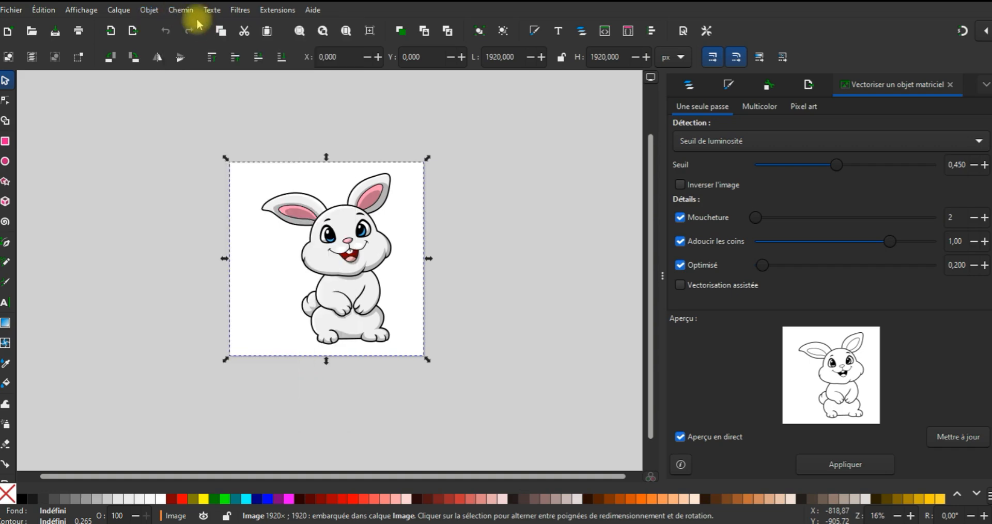
left_click(178, 10)
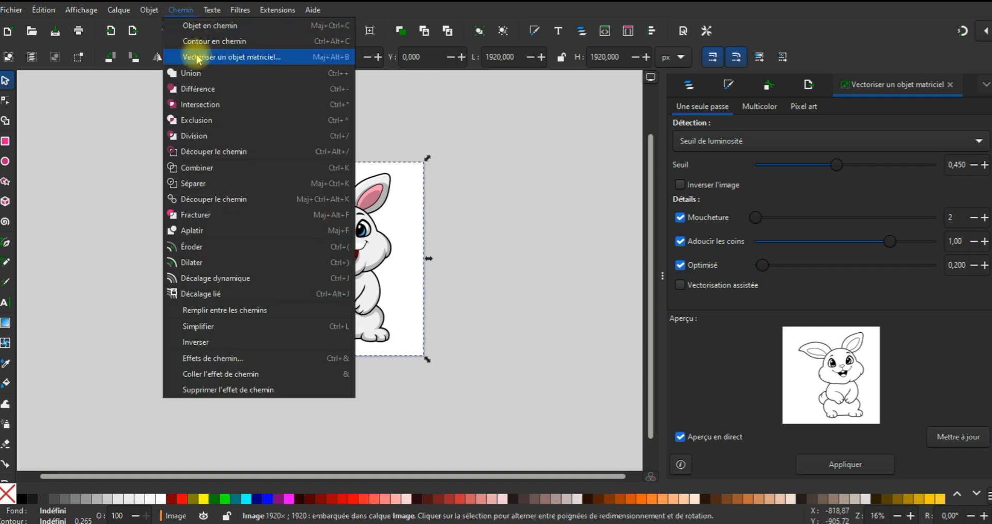
left_click(246, 57)
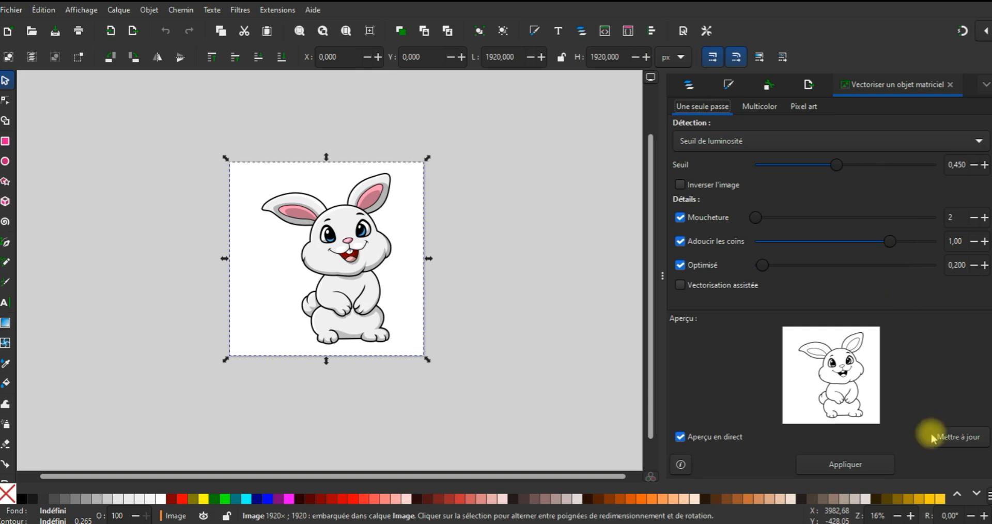
left_click(846, 464)
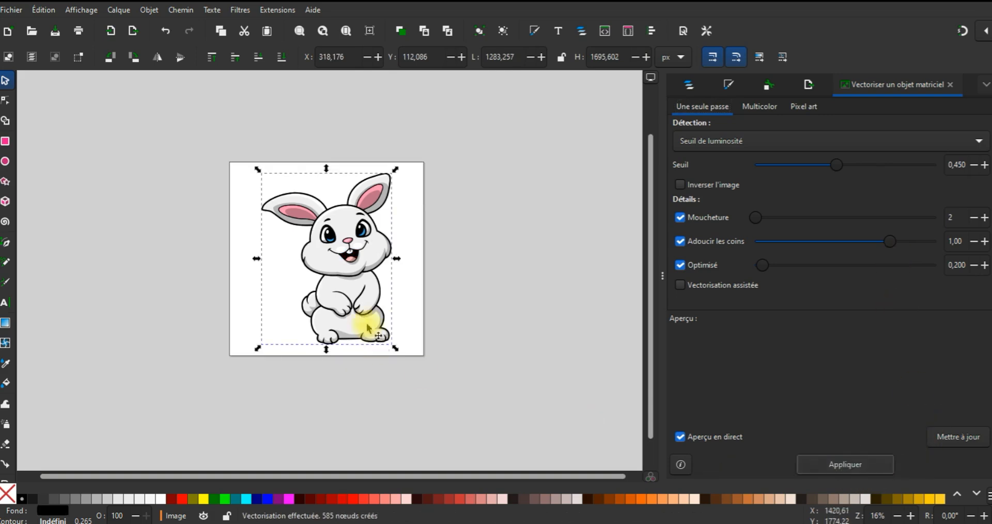
Move the original colour rabbit image off the traced outline and delete it
left_click_drag(232, 275, 203, 255)
key("Delete")
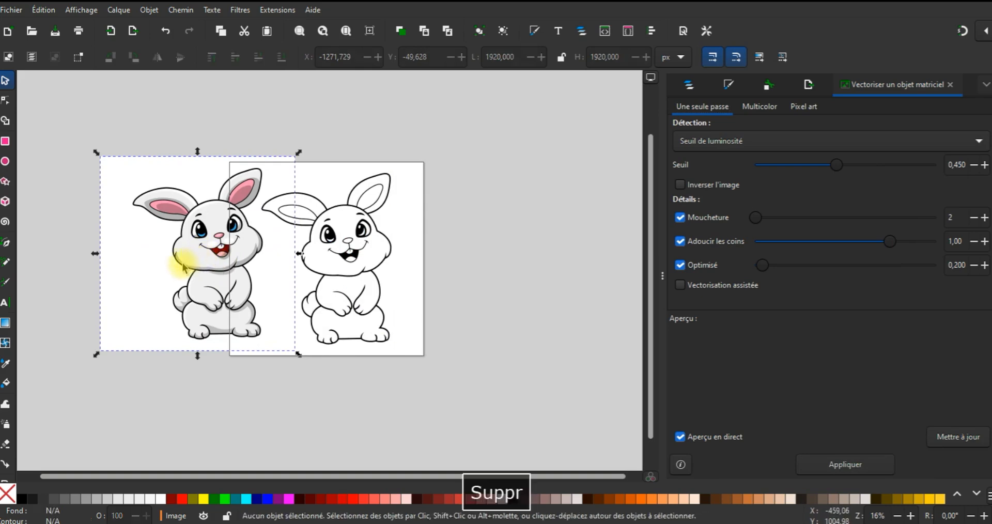
Select the traced rabbit path and examine its outline and nodes
left_click(338, 275)
scroll(337, 221, "up", 4)
scroll(337, 221, "down", 4)
scroll(336, 223, "up", 1, "ctrl")
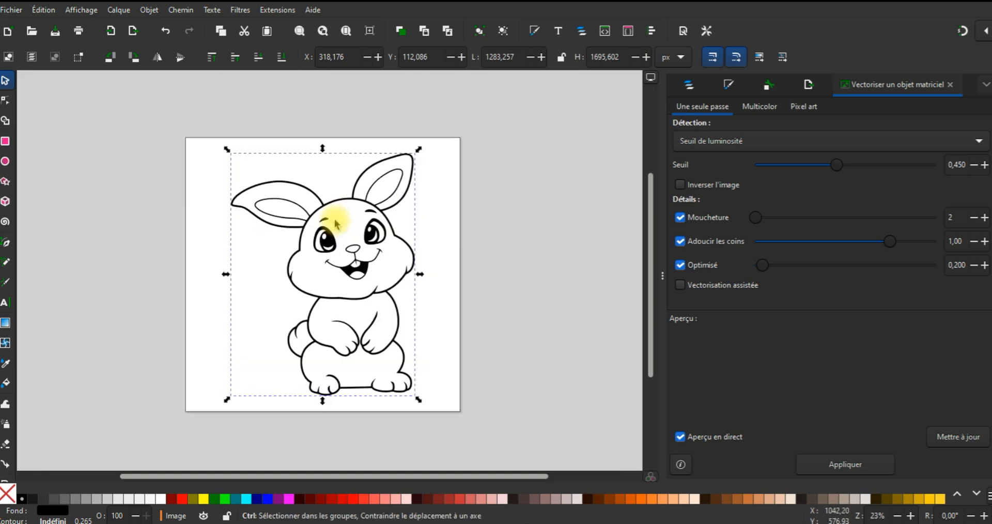
left_click(6, 100)
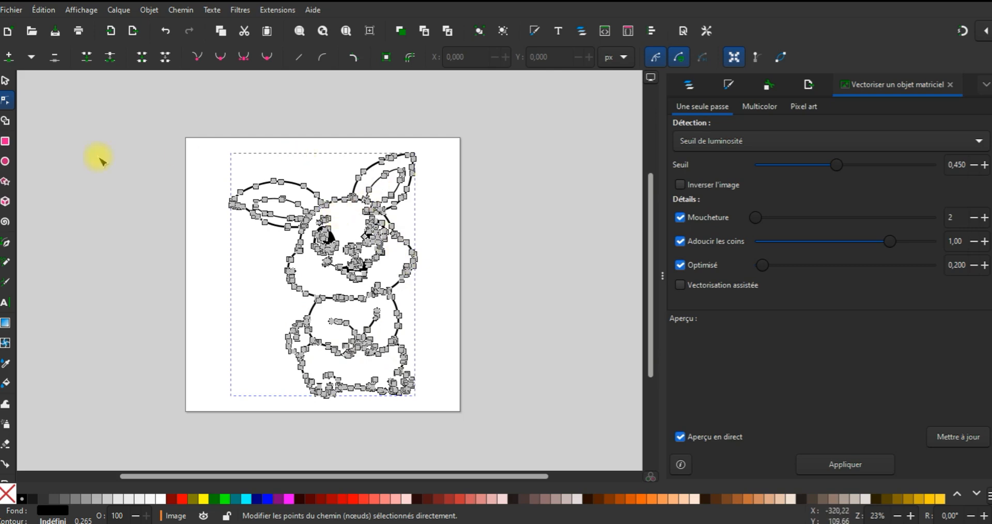
left_click(5, 80)
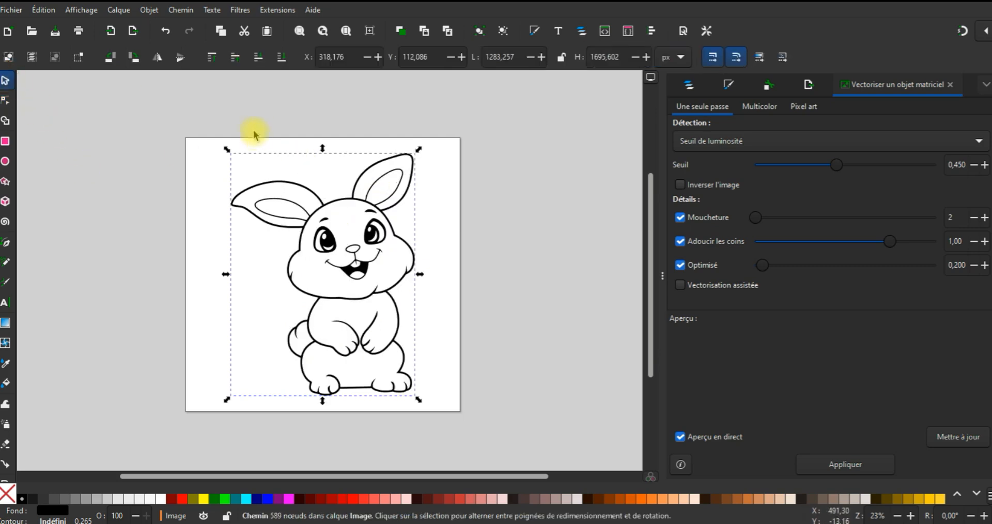
Try to save the traced rabbit as an AutoCAD DXF R14 file in the Relied dessin Aspire folder, without replacing the existing file
left_click(11, 9)
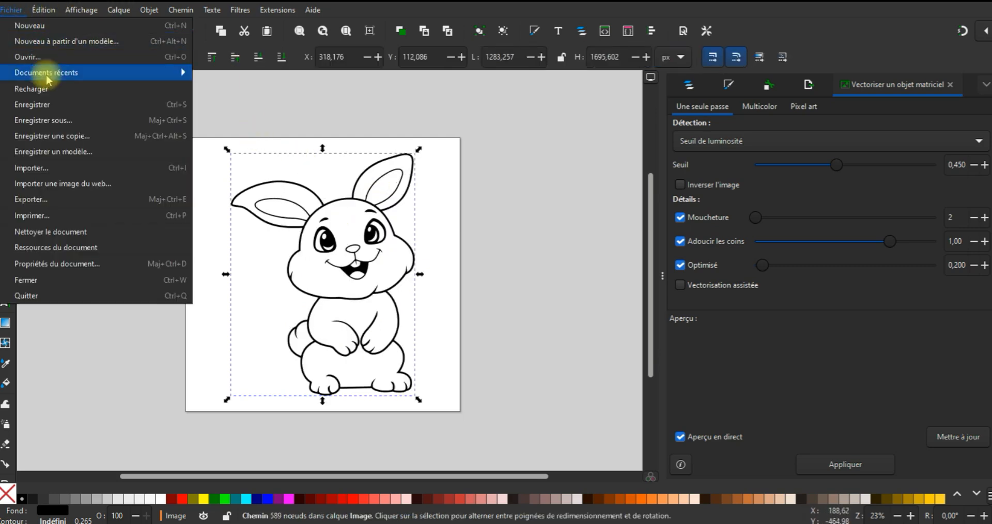
left_click(57, 123)
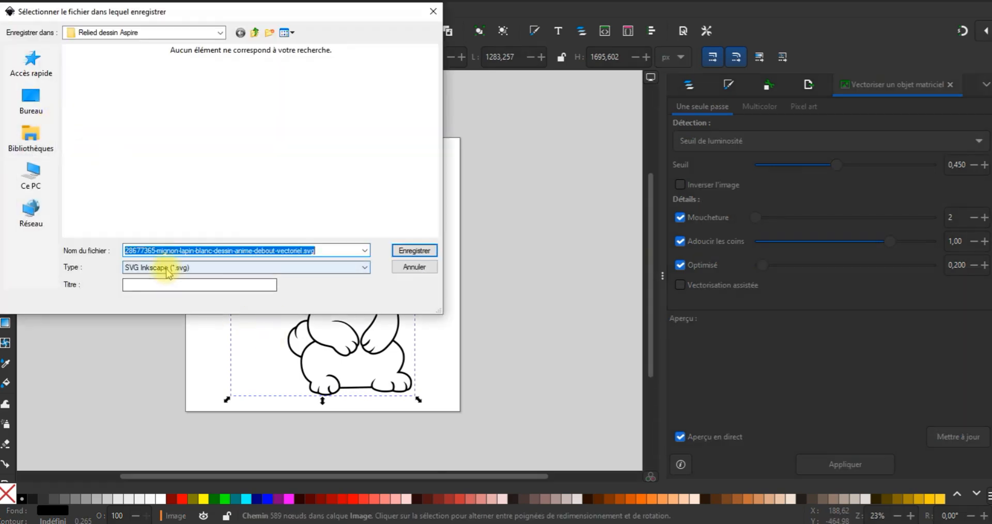
left_click(171, 268)
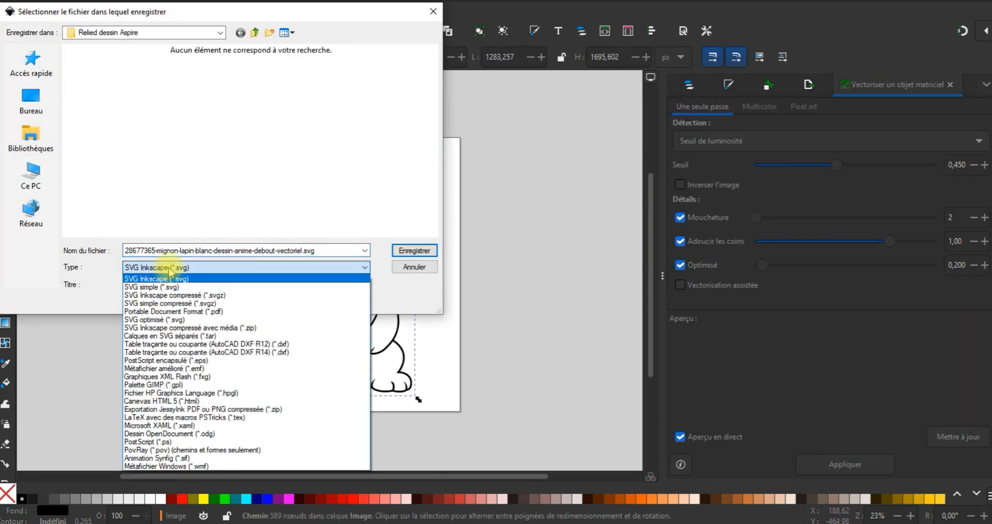
left_click(252, 353)
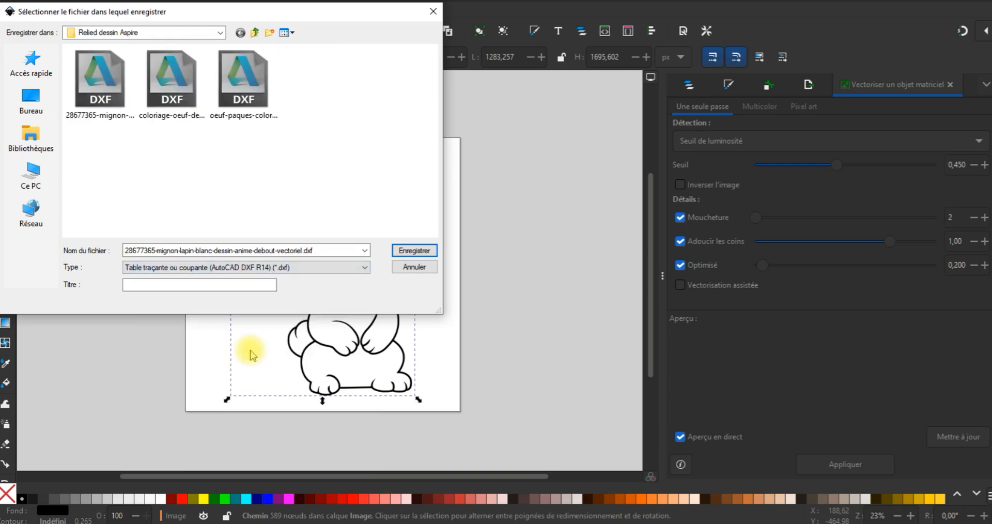
left_click(409, 251)
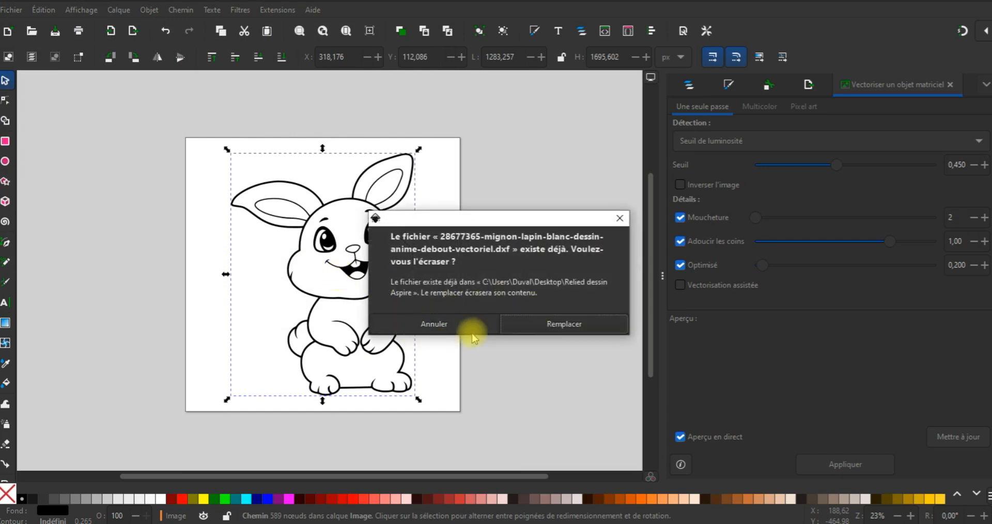
left_click(438, 327)
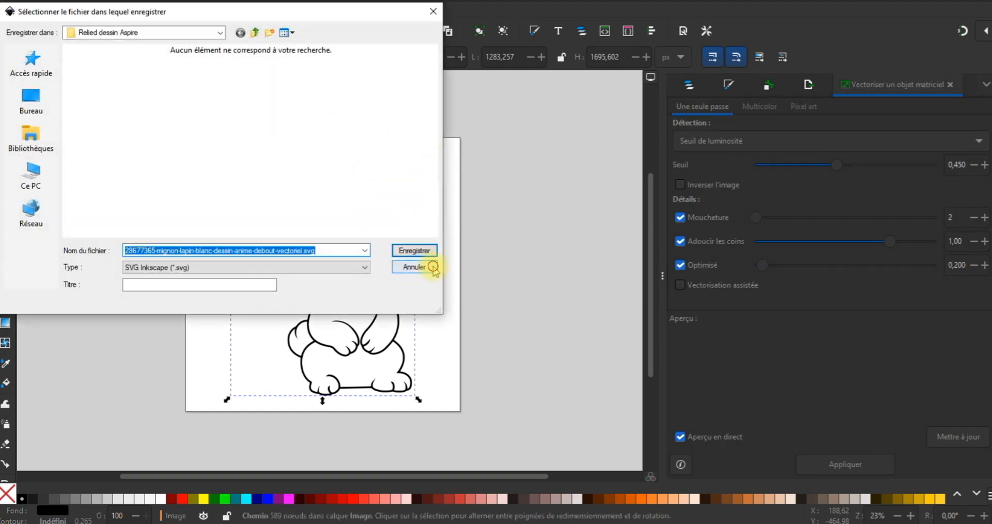
left_click(433, 268)
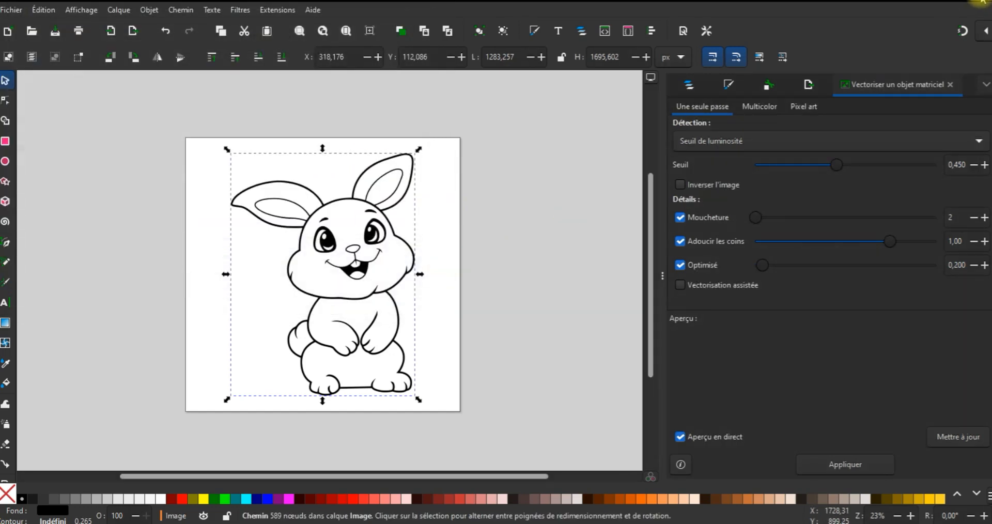
Switch to Vectric Aspire and create a new single-sided file with material of 200 × 180 × 20 mm
left_click(984, 2)
left_click(413, 317)
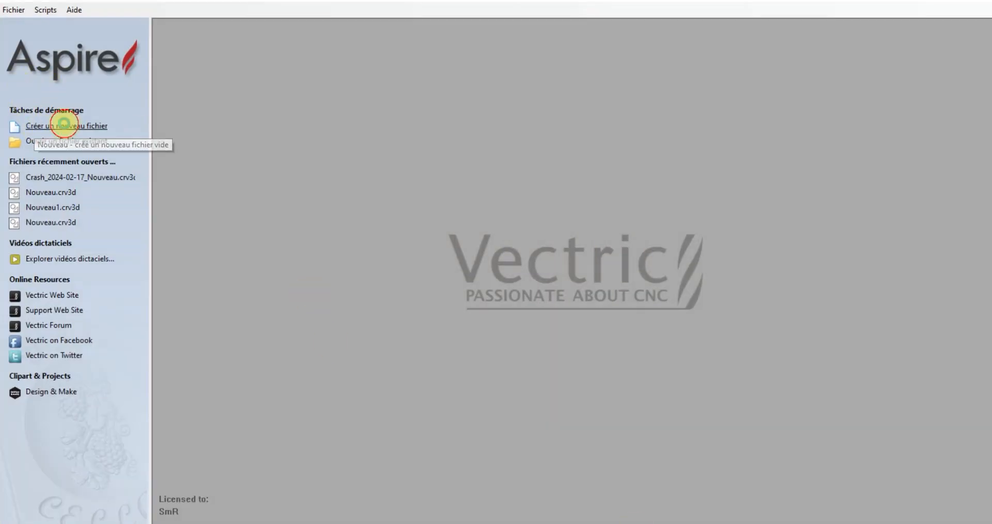
left_click(66, 127)
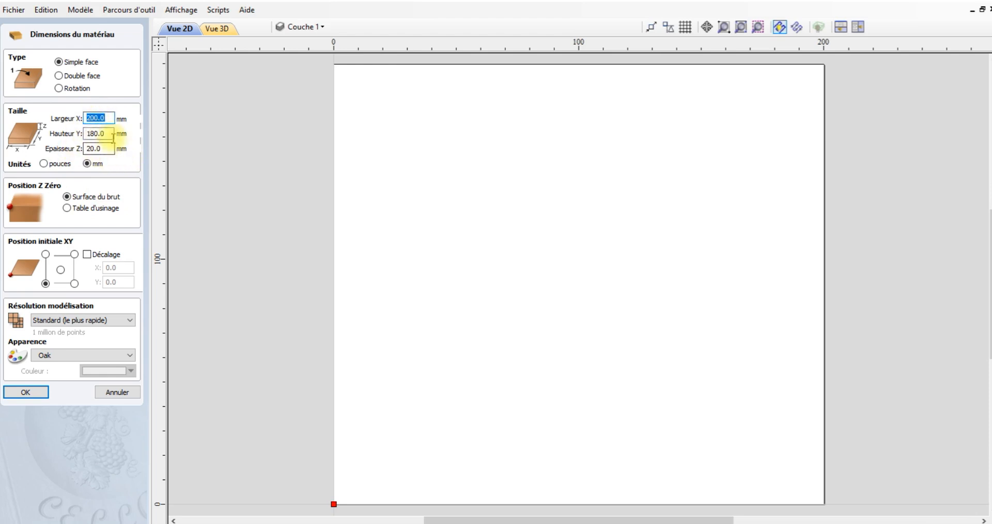
left_click(26, 394)
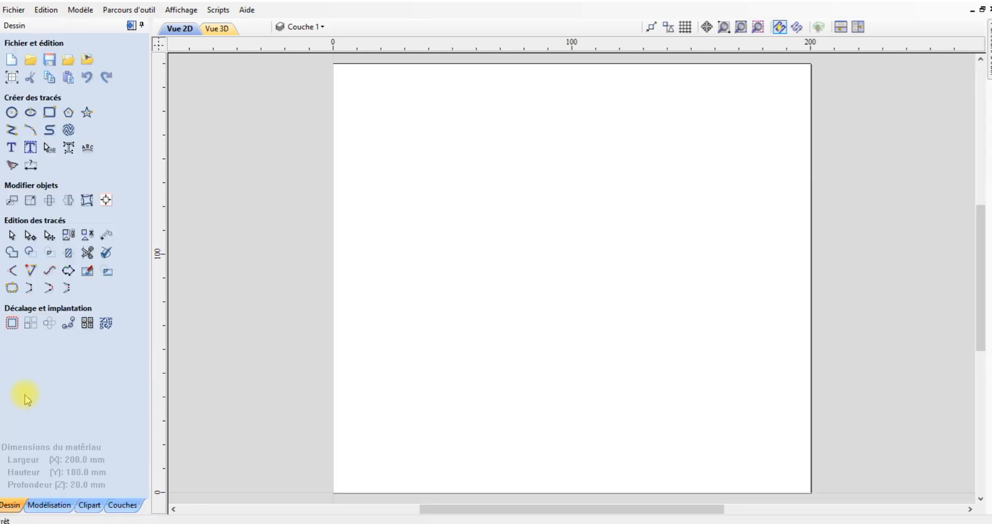
Import the vectors from 28677365-mignon-lapin-blanc-dessin-anime-debout-vectoriel.dxf into the drawing
left_click(68, 61)
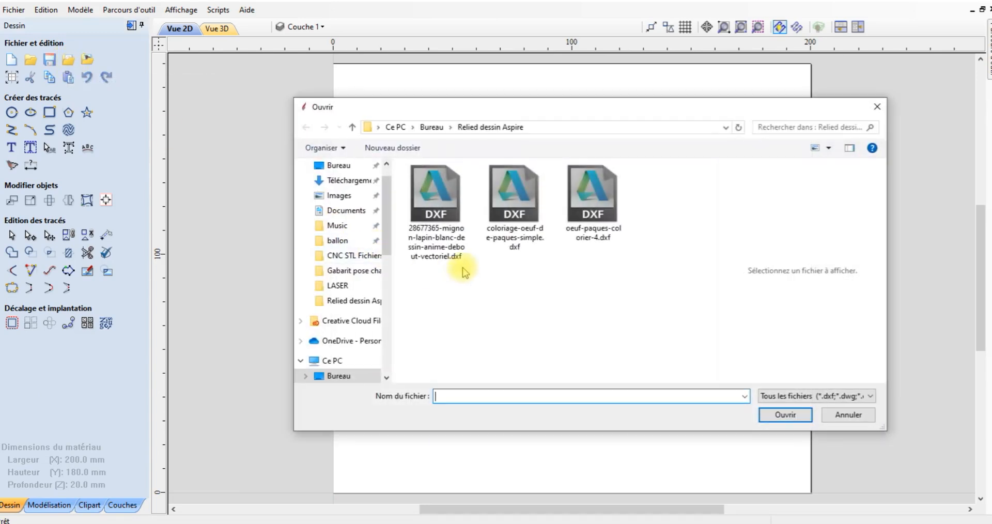
left_click(439, 243)
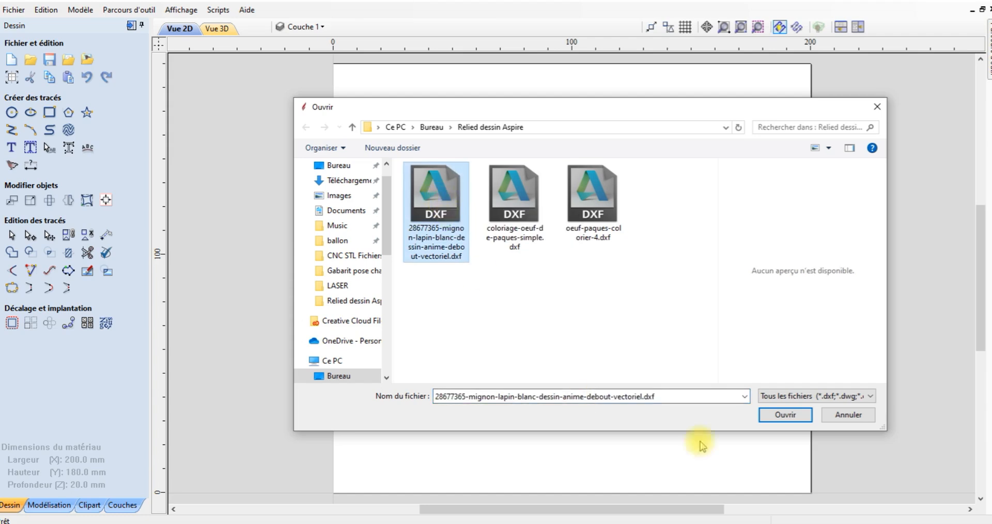
left_click(785, 414)
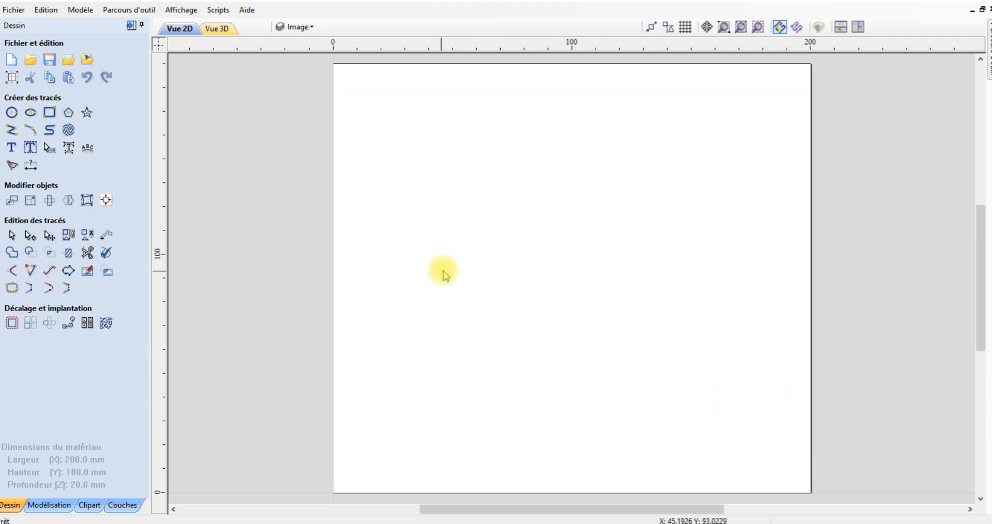
Select the imported rabbit vectors for resizing and move them over the material
scroll(605, 308, "down", 5)
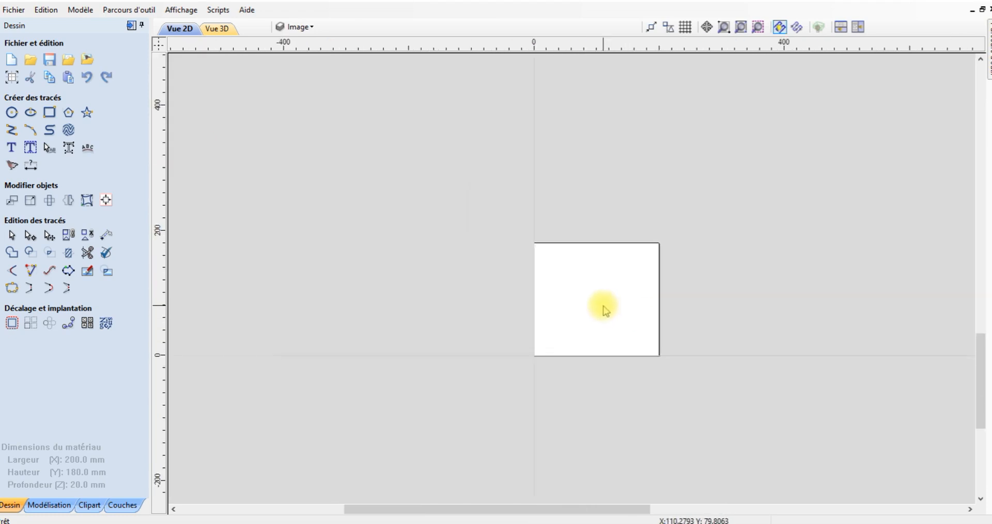
scroll(603, 310, "down", 5)
left_click(618, 119)
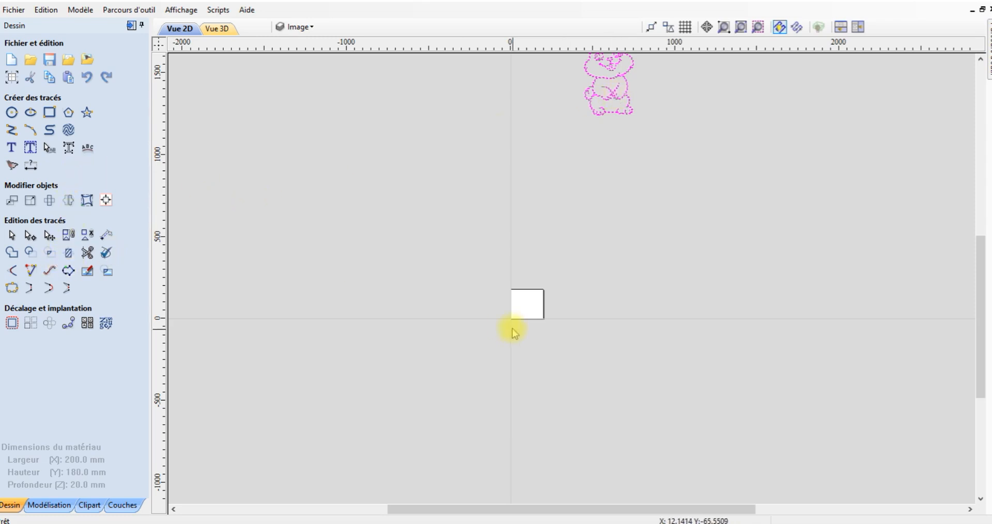
left_click(32, 201)
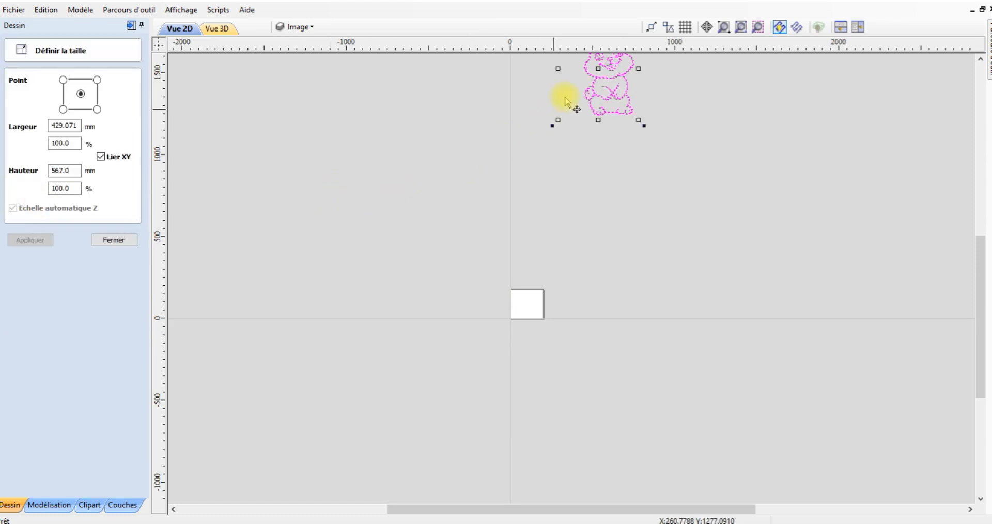
left_click_drag(598, 63, 528, 304)
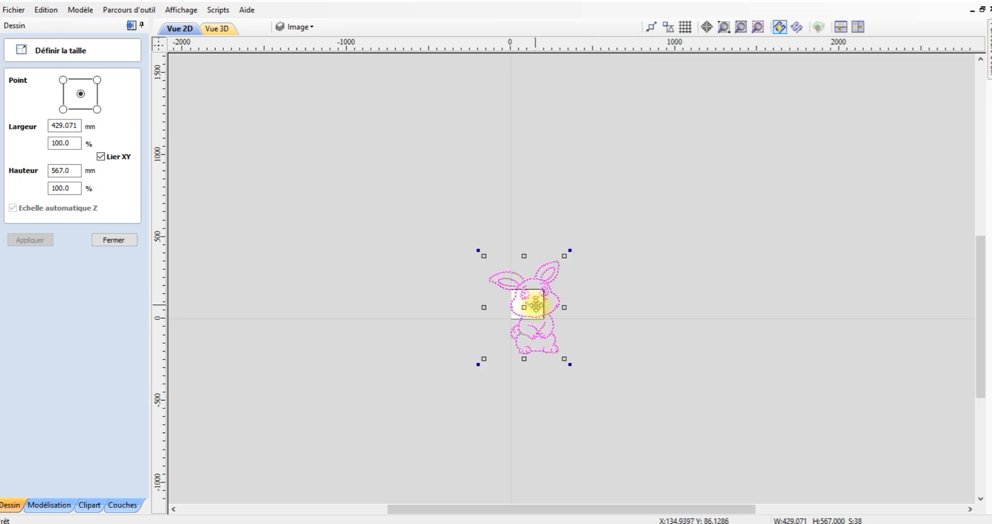
Scale the rabbit down proportionally to about 124 × 163 mm and place it on the material
scroll(530, 311, "up", 2)
scroll(532, 310, "up", 1)
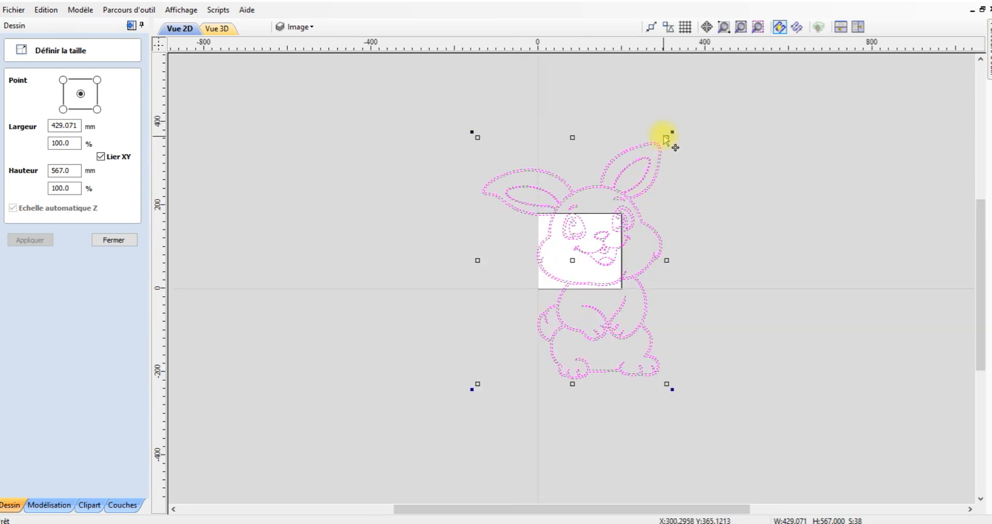
left_click_drag(667, 138, 534, 226)
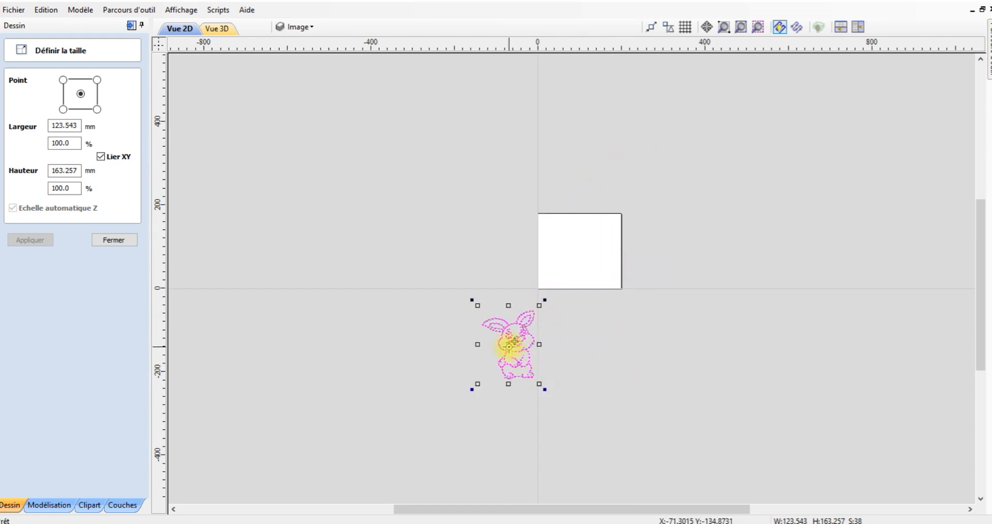
left_click_drag(509, 345, 578, 259)
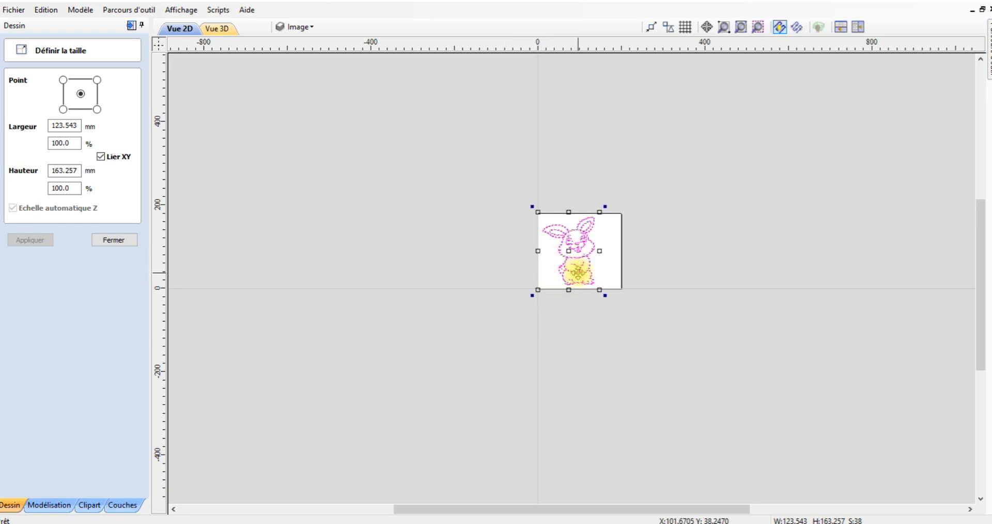
Shrink the rabbit slightly to about 123 × 162 mm, deselect it and close the sizing tool
scroll(582, 248, "up", 3)
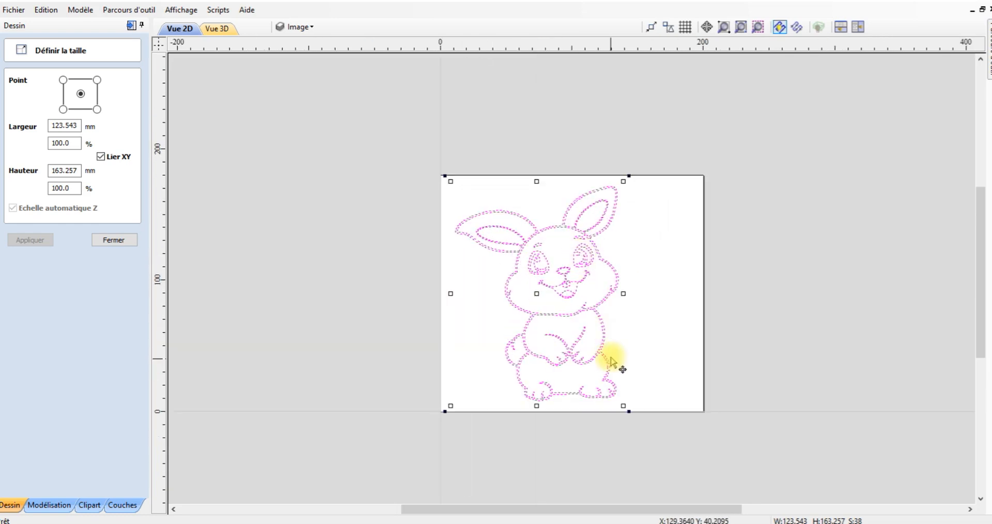
mouse_move(624, 182)
left_mouse_down()
mouse_move(634, 167)
mouse_move(618, 179)
left_mouse_up()
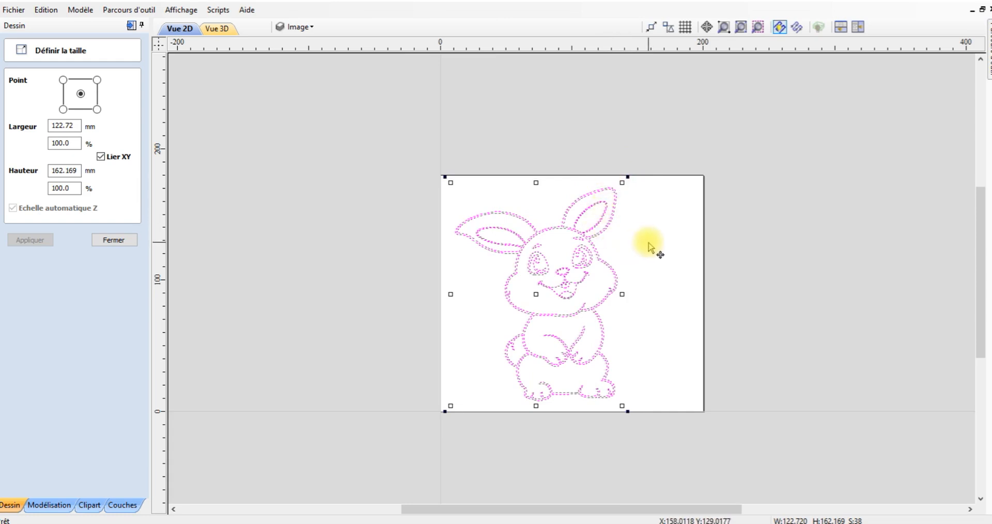
left_click(659, 322)
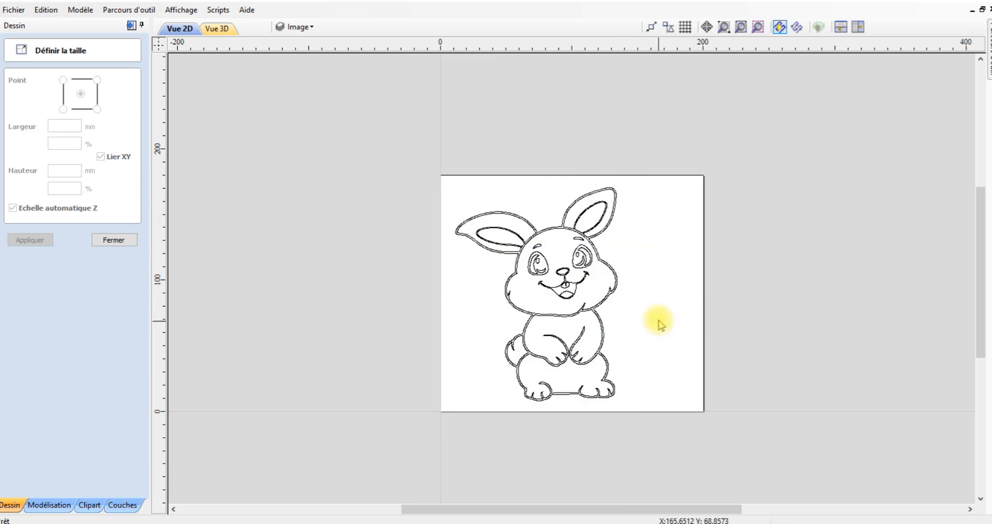
left_click(112, 243)
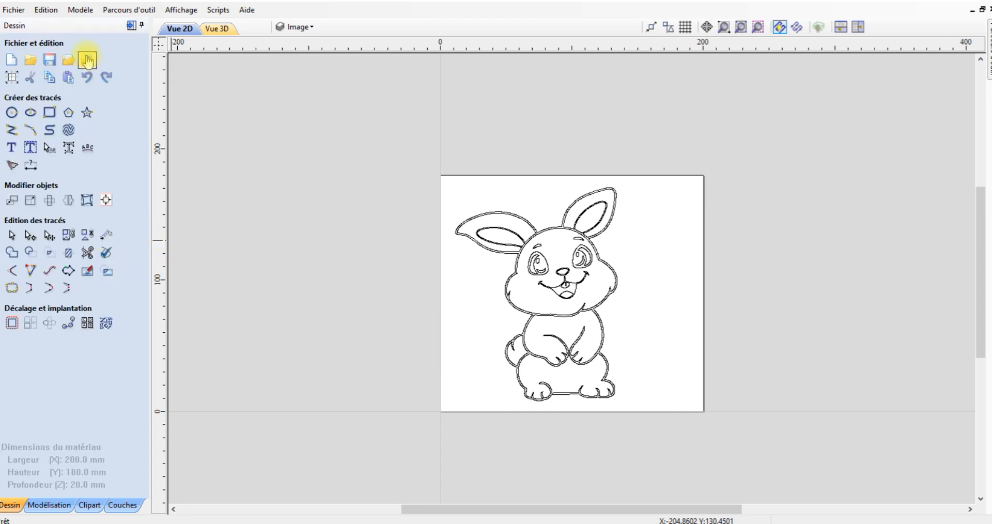
left_click(88, 61)
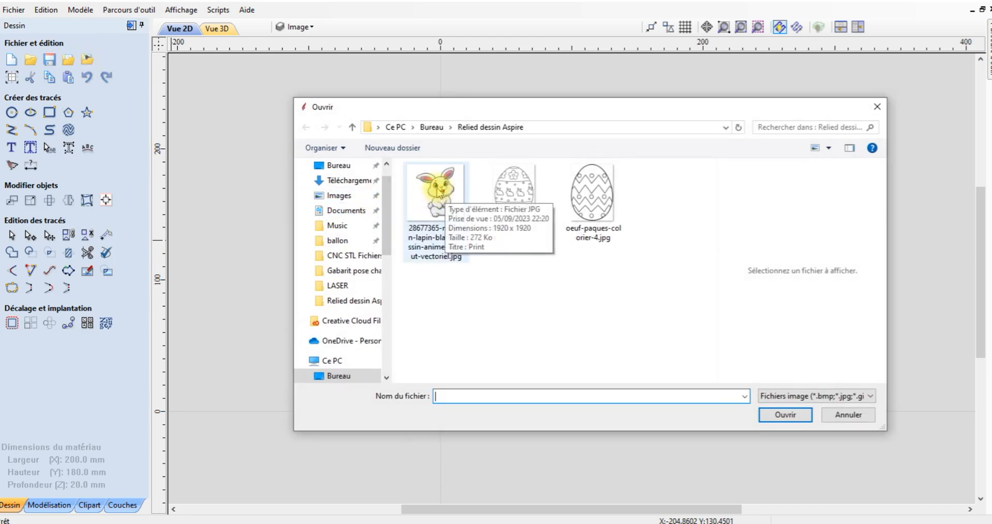
left_click(437, 190)
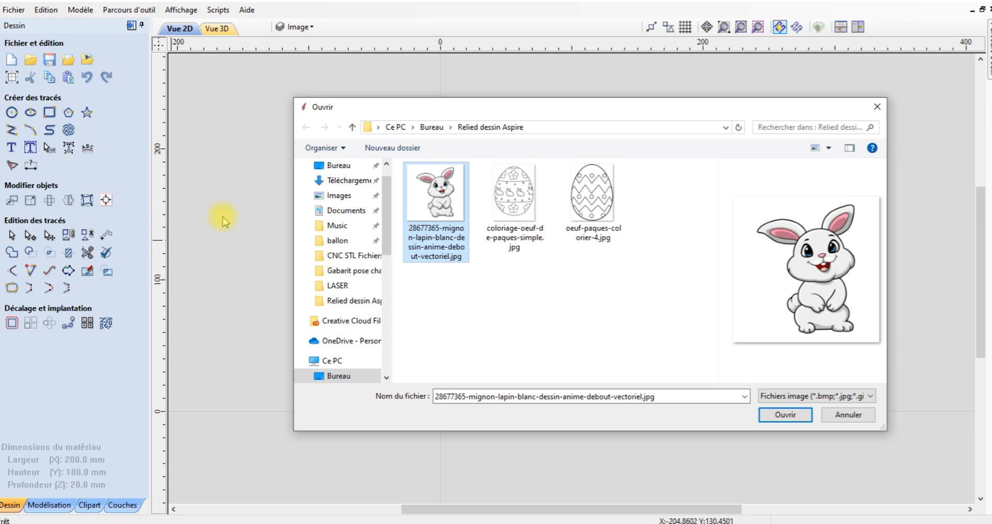
left_click(842, 417)
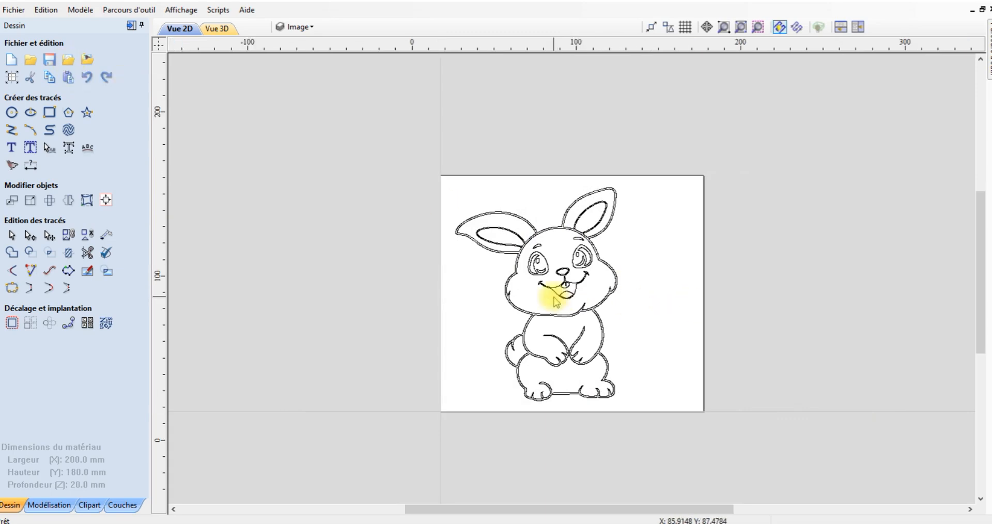
Join all the rabbit's open vectors with a 0.01 mm tolerance, reselect them to check for open paths, and deselect them
scroll(551, 294, "up", 2)
scroll(552, 300, "down", 3)
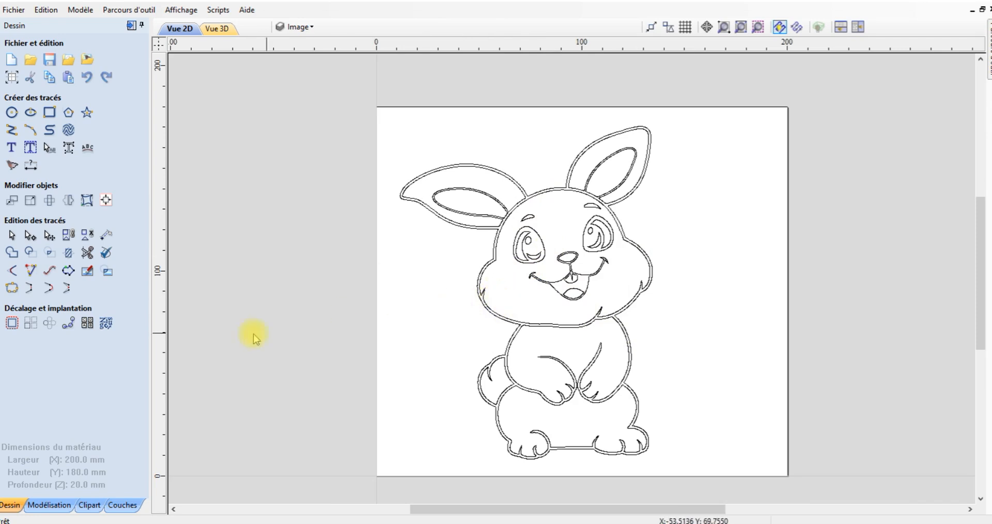
left_click(11, 289)
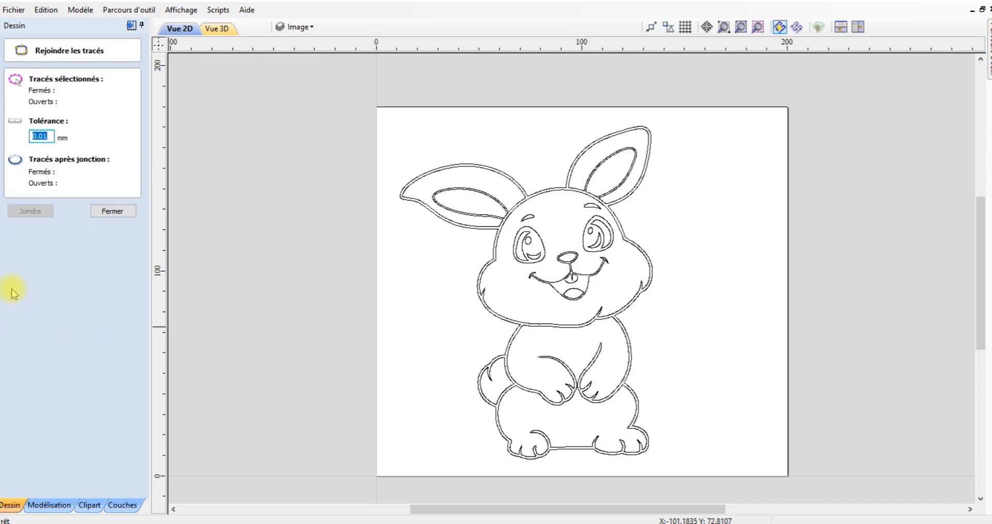
left_click_drag(732, 478, 342, 118)
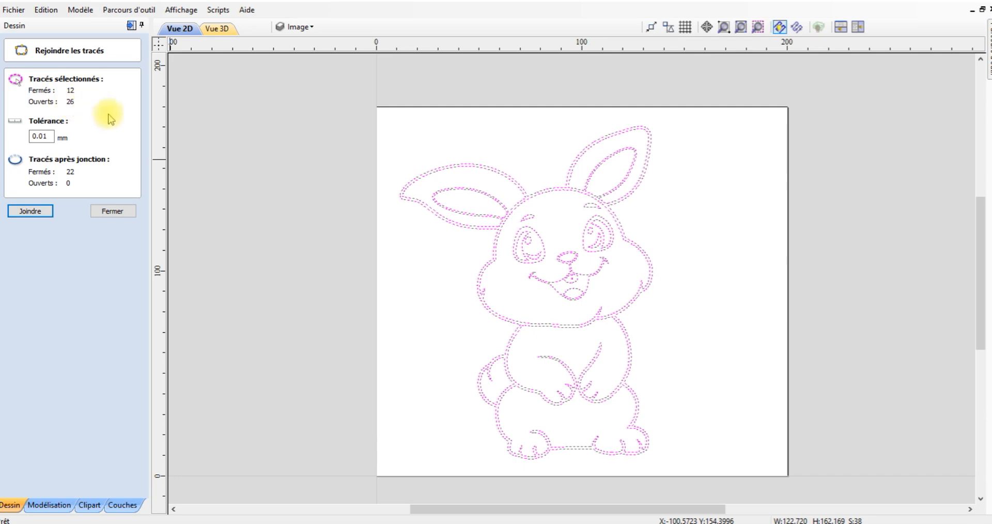
left_click(31, 212)
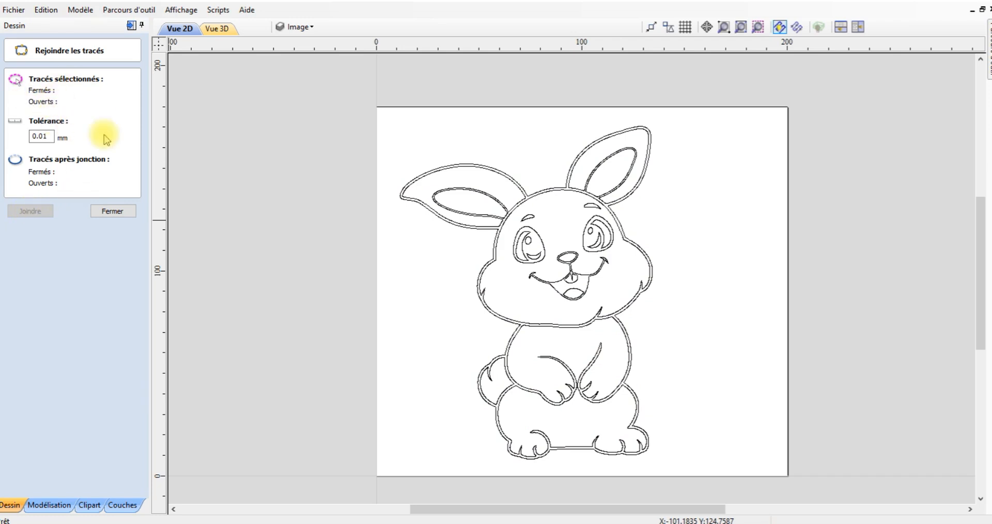
left_click_drag(701, 471, 348, 95)
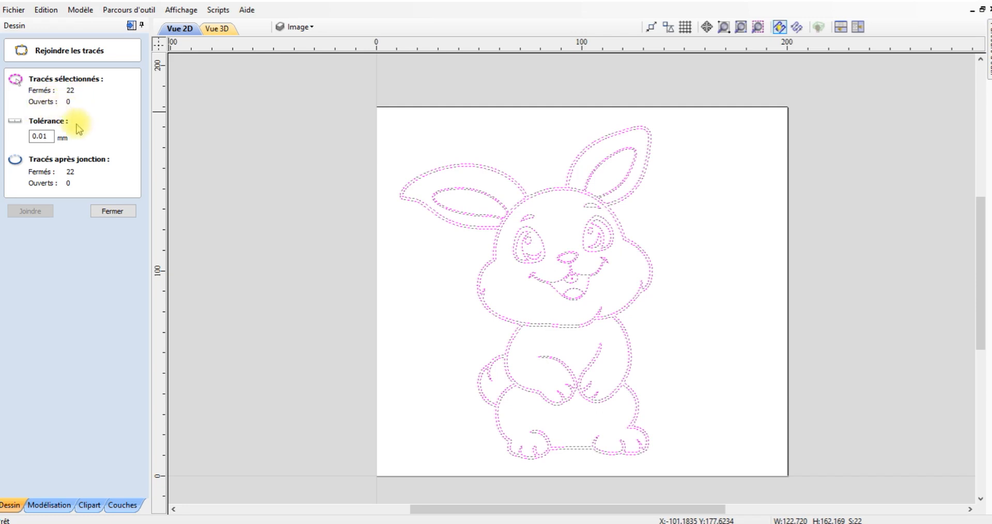
left_click(113, 212)
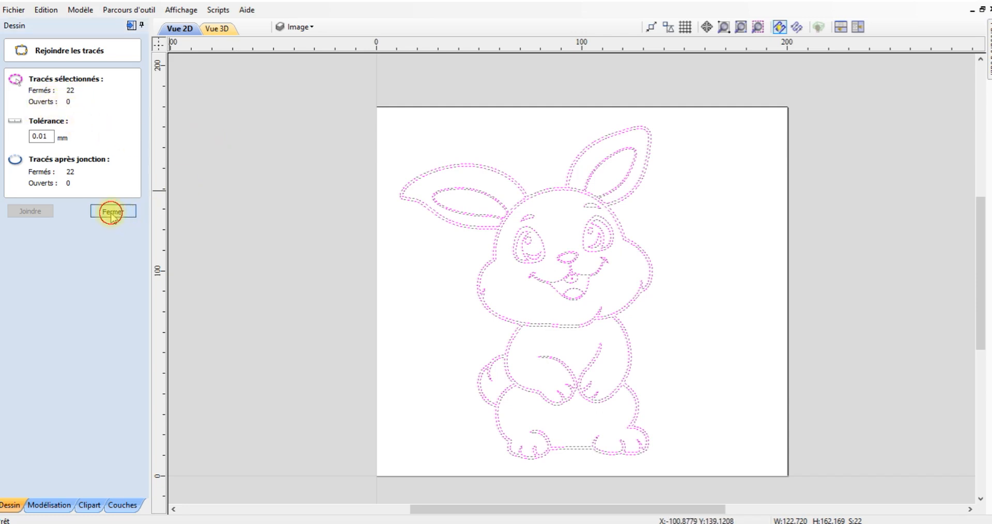
left_click(444, 247)
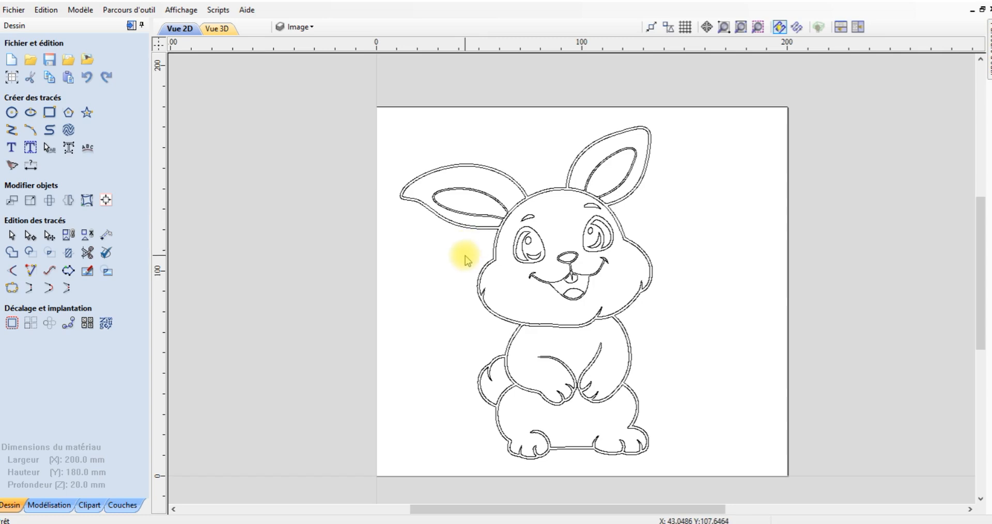
Create a rounded-profile shape from the rabbit's outer outline with a 55.8° angle and inspect it in 3D
scroll(476, 267, "up", 1)
scroll(472, 265, "down", 1)
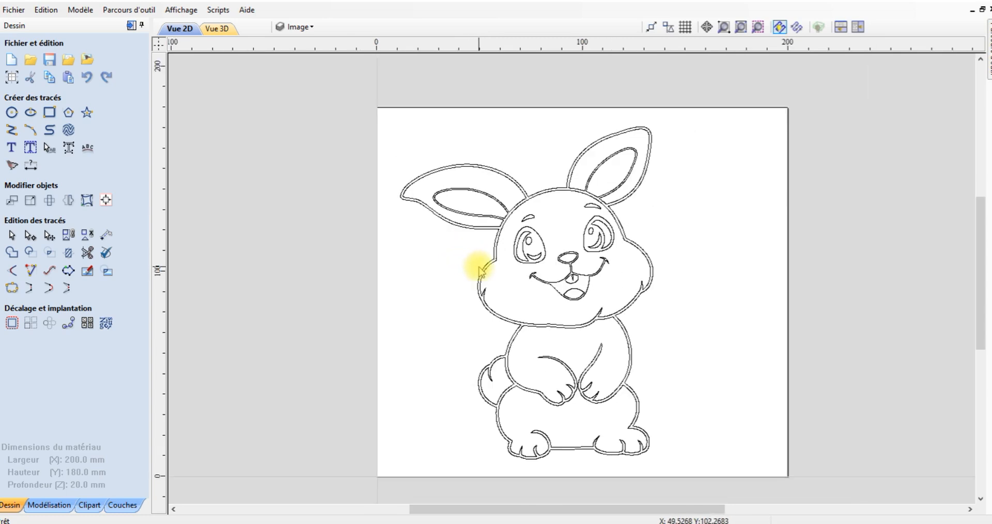
left_click(49, 507)
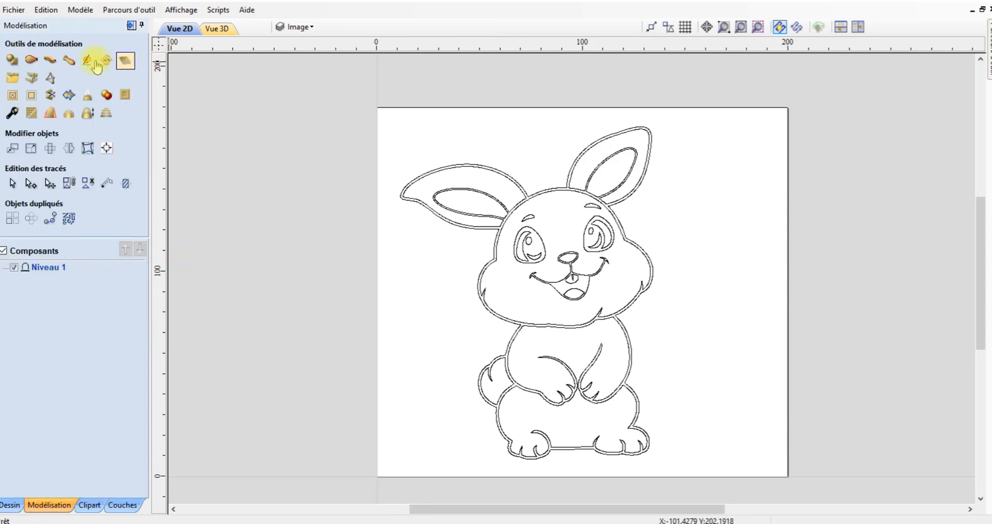
left_click(11, 62)
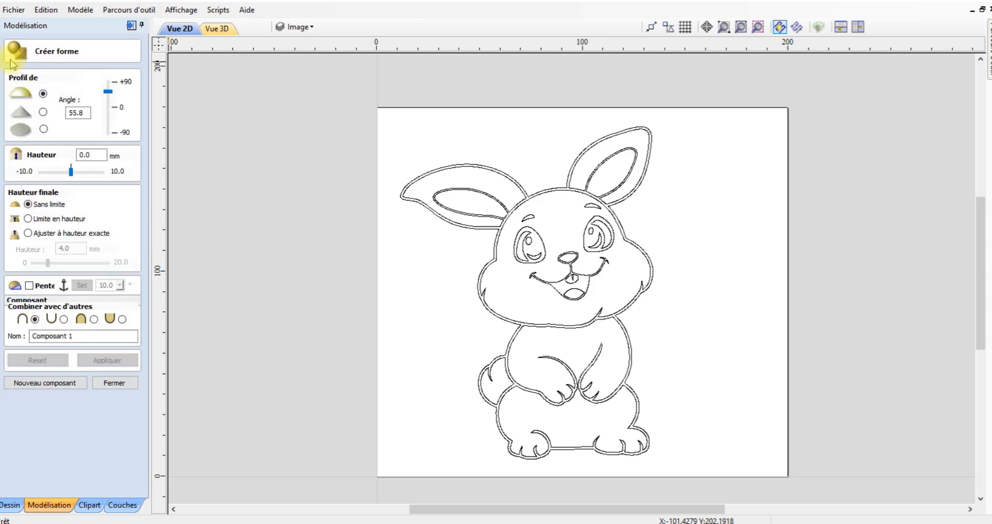
left_click(182, 30)
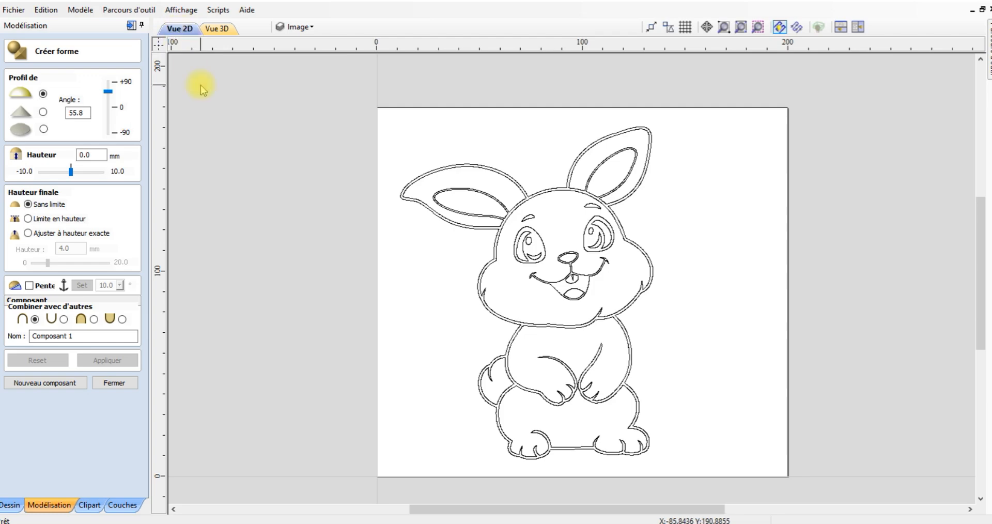
scroll(481, 280, "up", 3)
left_click(487, 266)
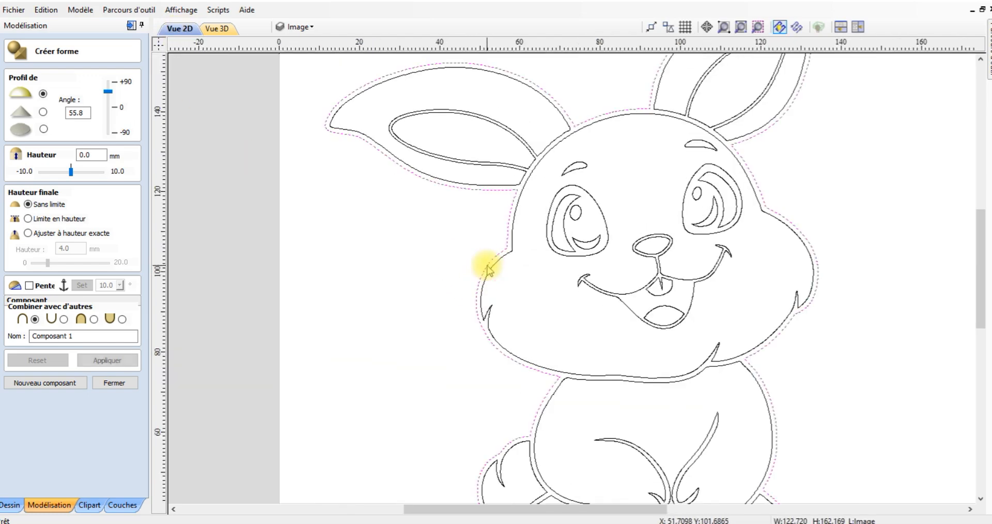
scroll(545, 267, "down", 2)
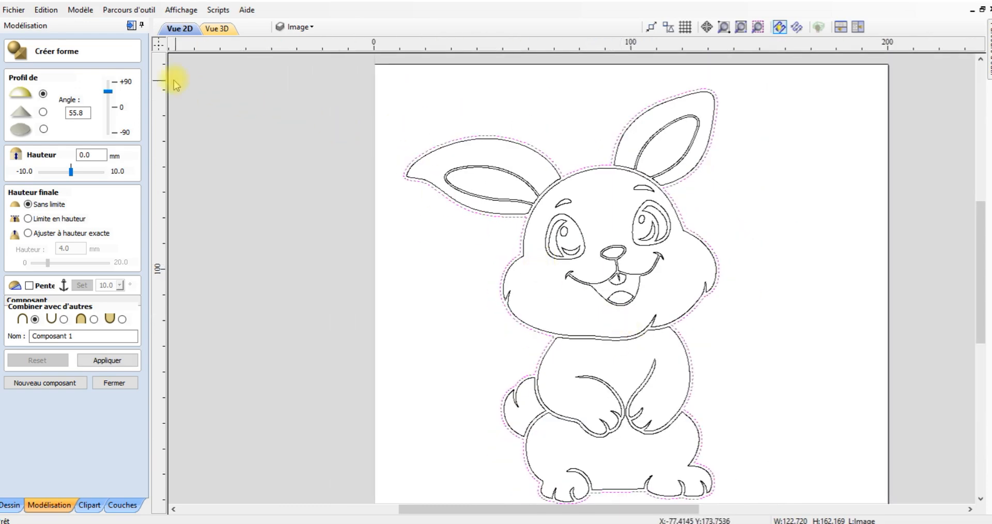
left_click(220, 29)
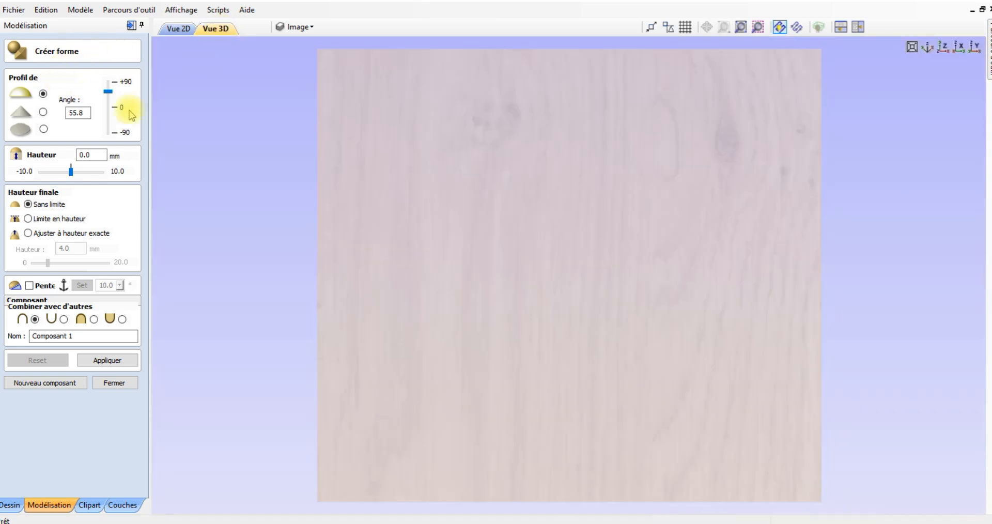
left_click(107, 360)
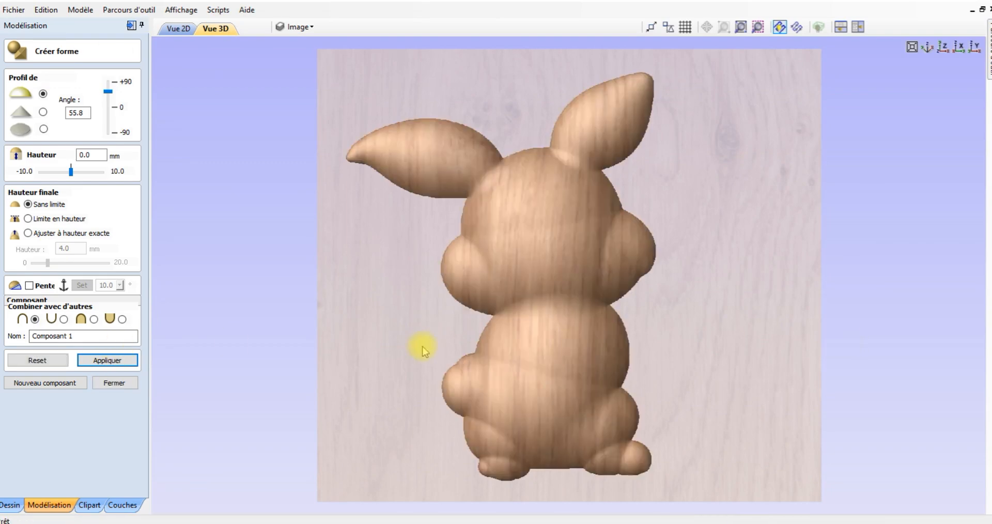
left_click_drag(423, 350, 517, 336)
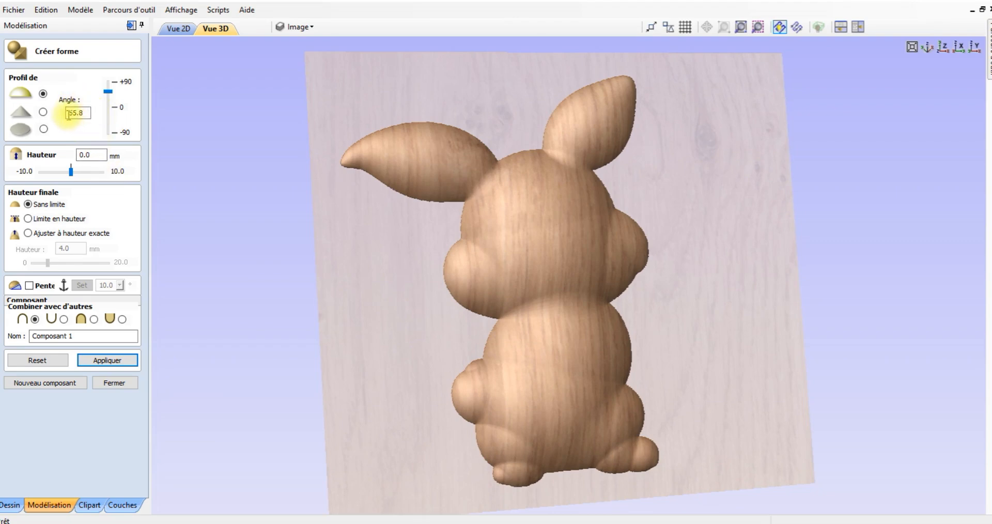
Set the rabbit body shape's angle to 60° and apply it
double_click(88, 113)
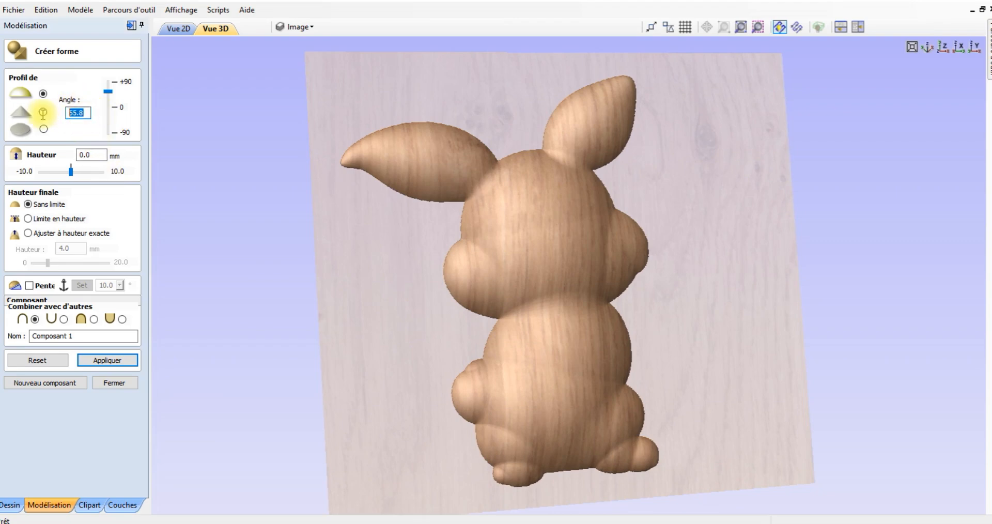
type("60")
left_click(108, 360)
left_click_drag(336, 416, 270, 361)
left_click_drag(653, 293, 500, 245)
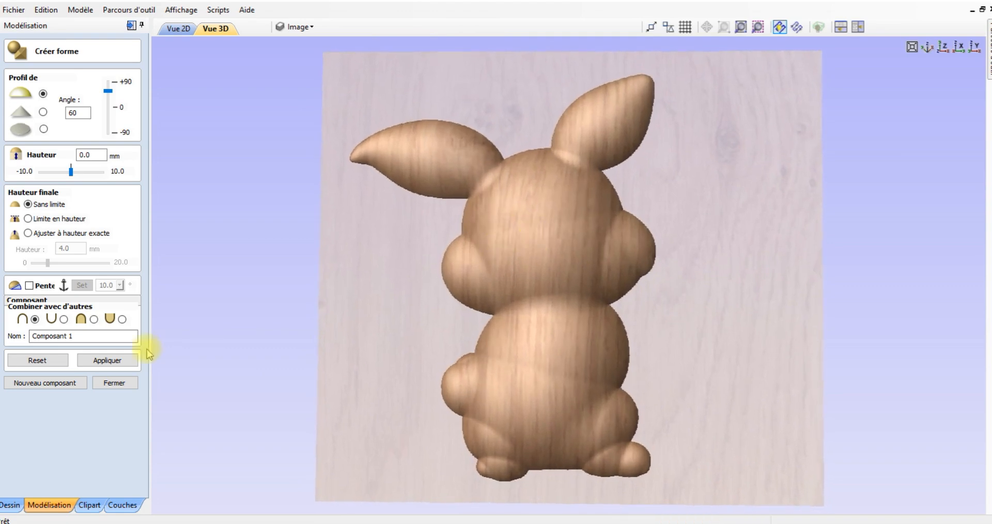
left_click(108, 361)
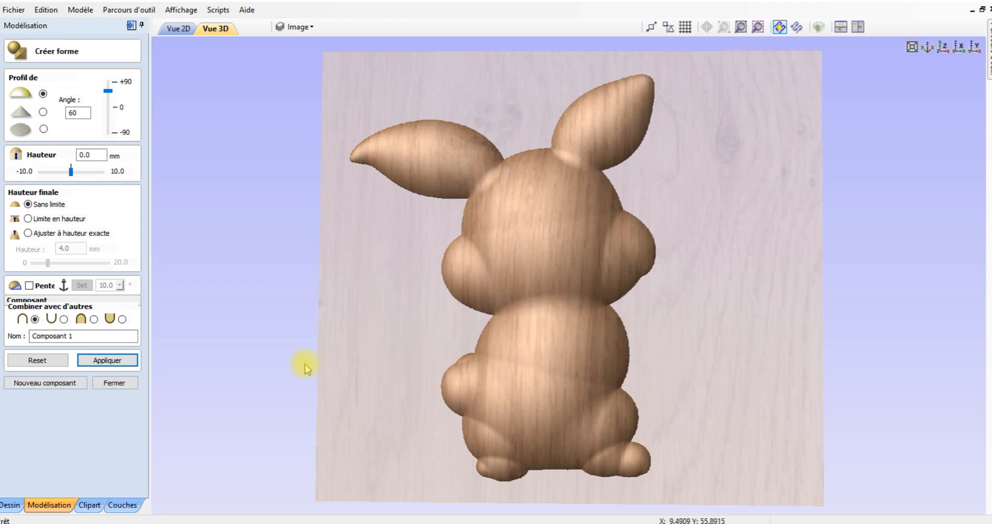
Start a new component and create a rounded 60° shape from the inner outlines of both ears
left_click(40, 385)
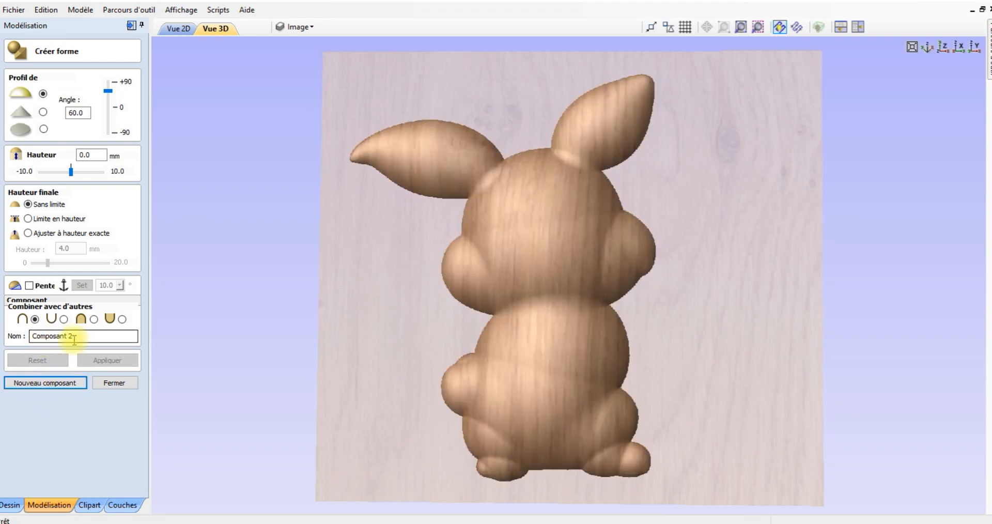
left_click(175, 30)
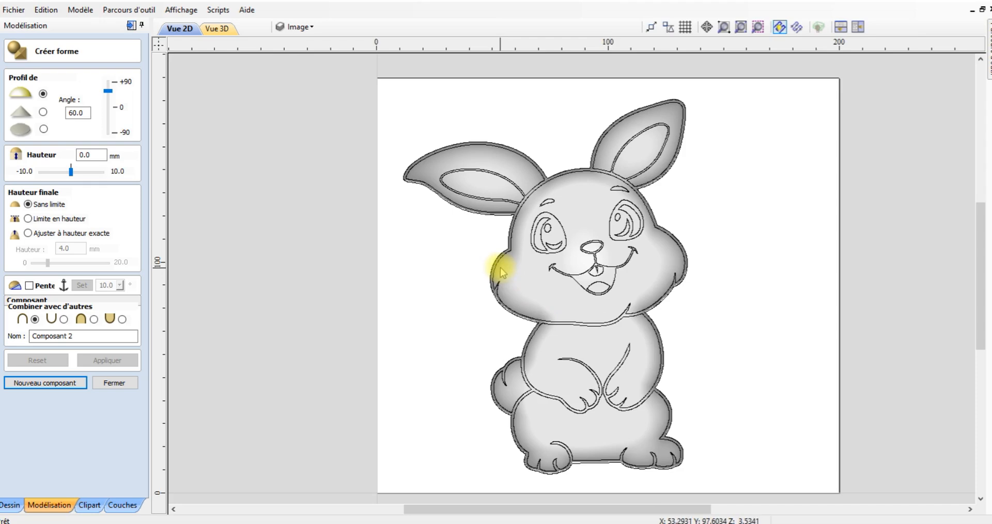
scroll(499, 266, "up", 1)
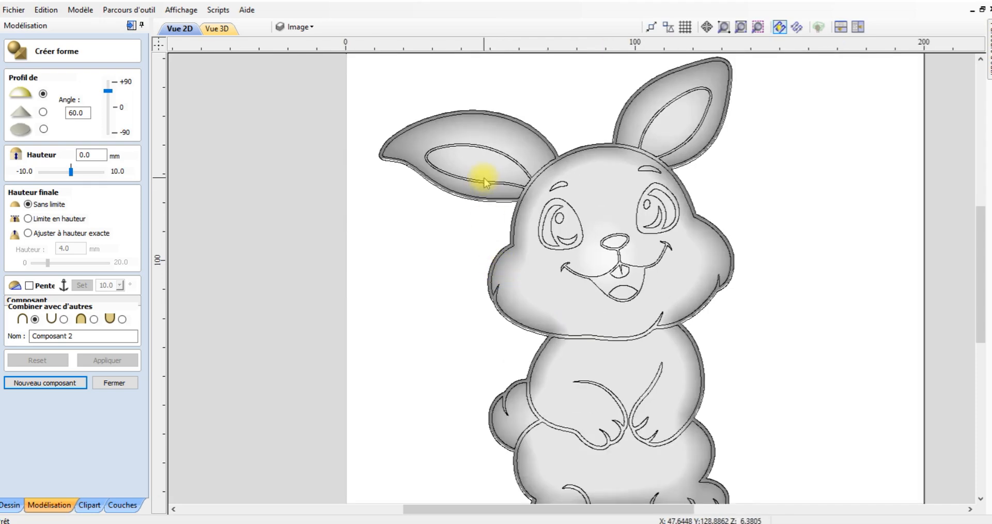
scroll(485, 182, "up", 2)
left_click(488, 170)
scroll(487, 171, "down", 2)
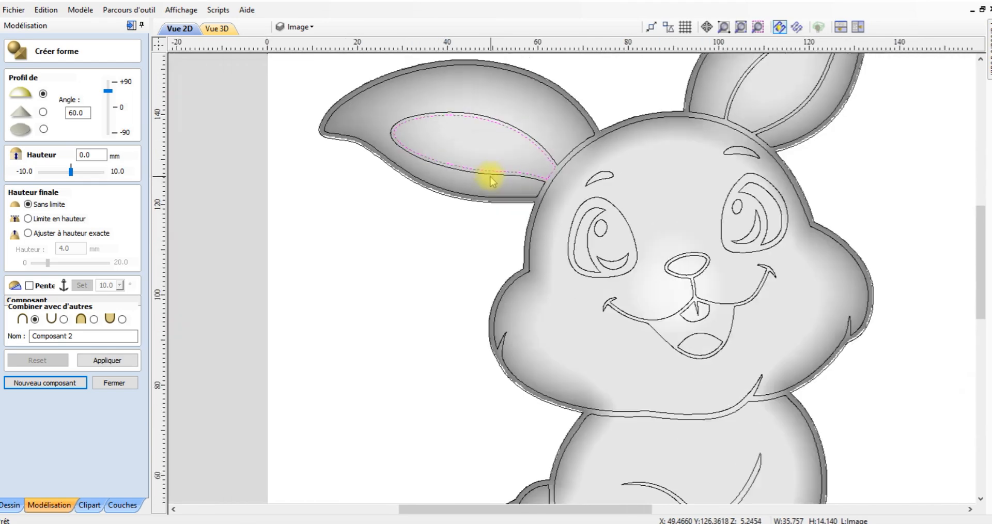
left_click(742, 127, "shift")
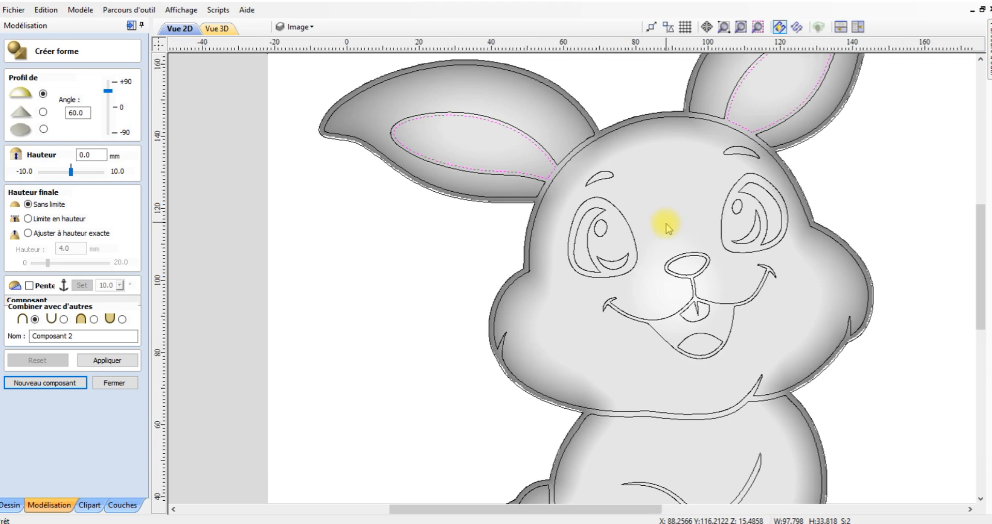
scroll(669, 227, "down", 2)
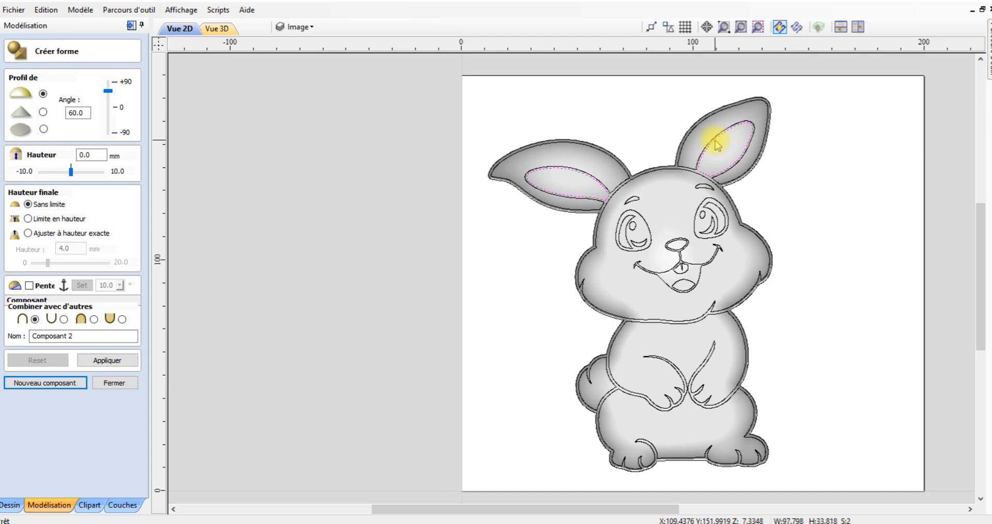
left_click(217, 30)
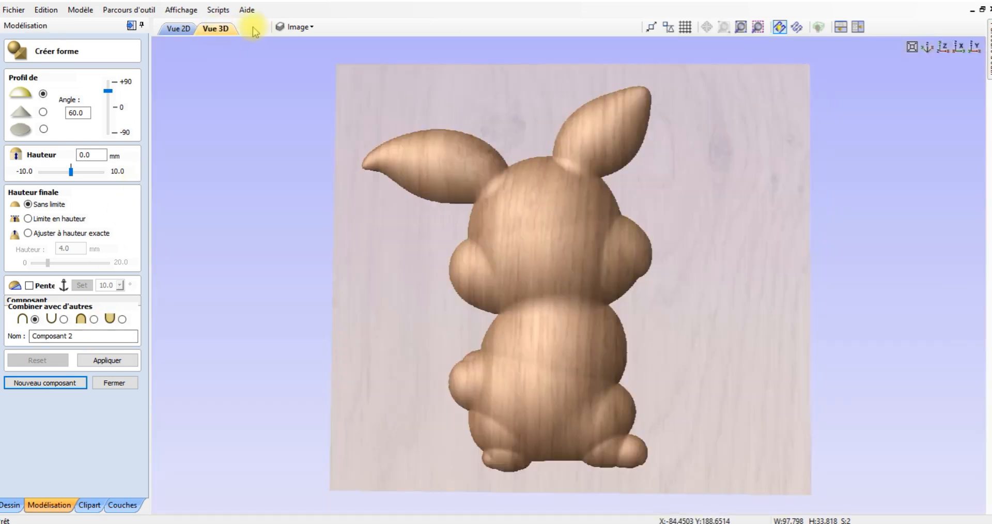
left_click(107, 360)
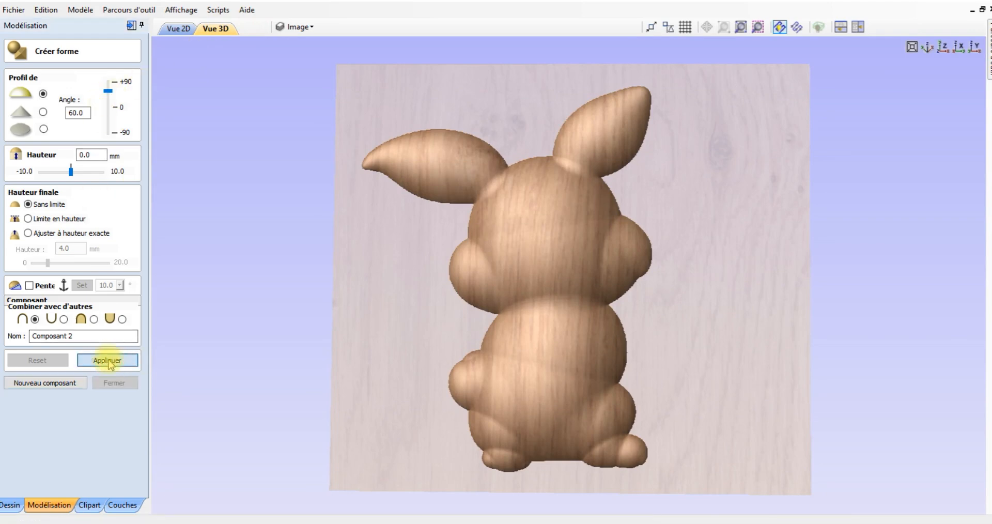
left_click_drag(381, 261, 513, 173)
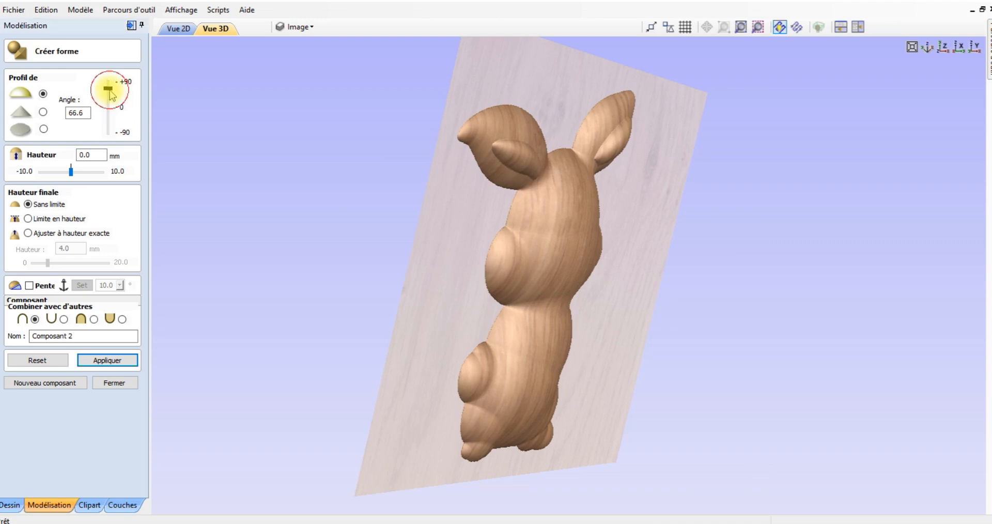
Hollow out the inner-ear shape by setting its angle to -60° and apply it
left_click_drag(110, 92, 111, 112)
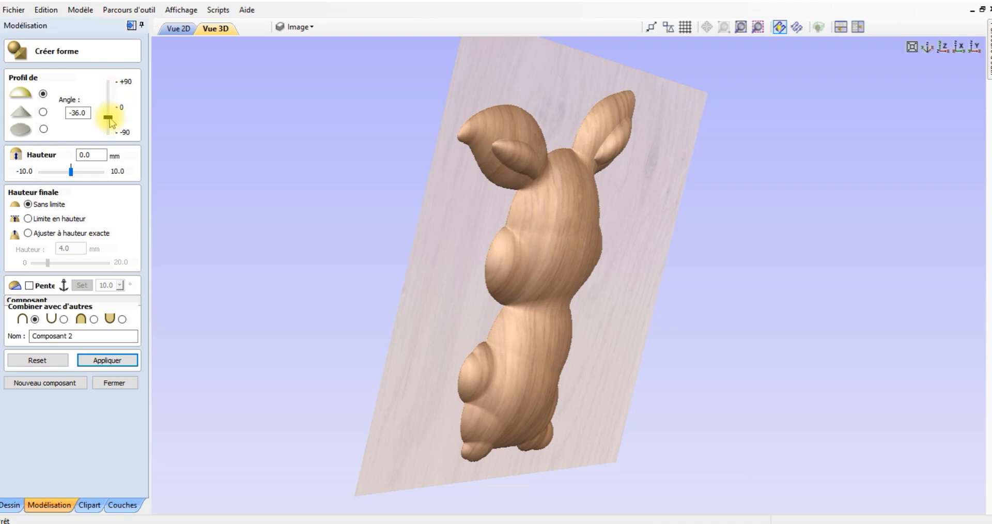
left_click_drag(377, 192, 192, 206)
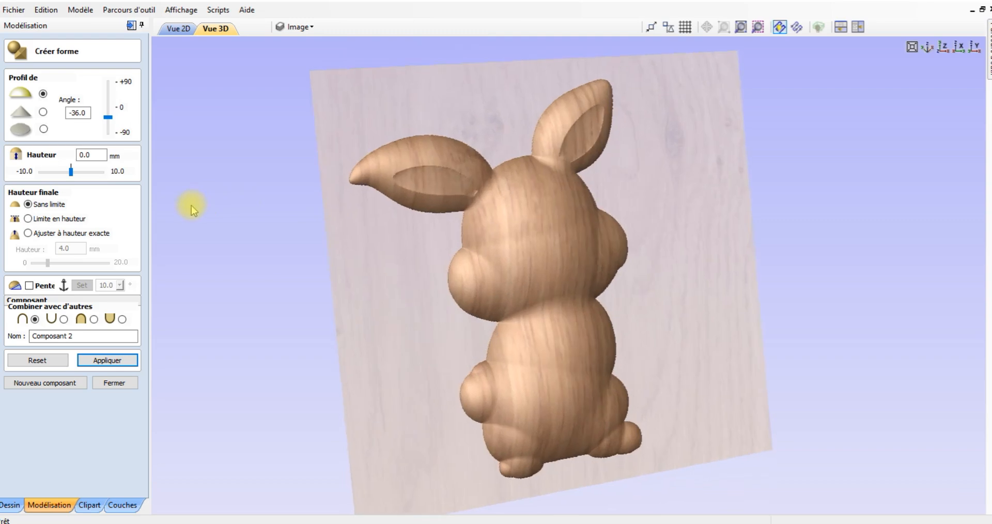
scroll(335, 194, "up", 3)
left_click_drag(357, 202, 286, 151)
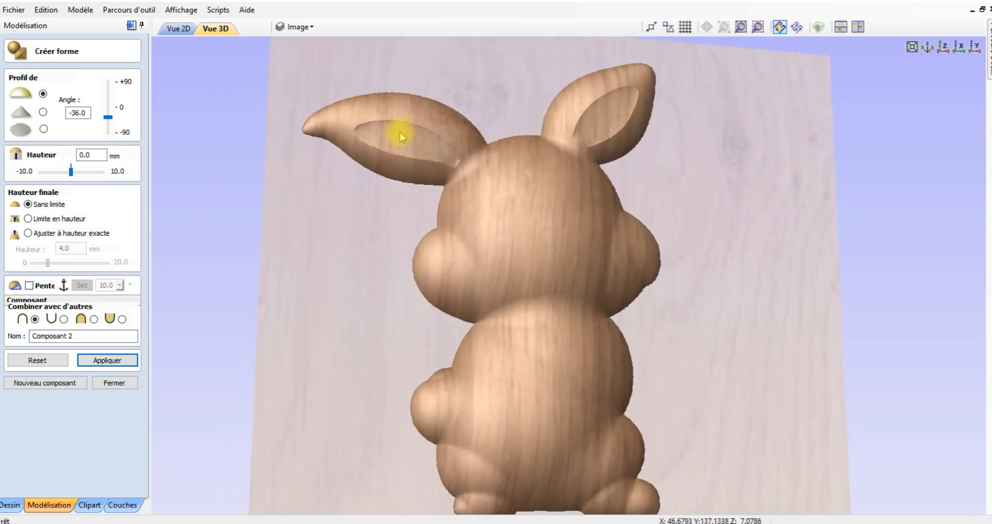
left_click_drag(108, 117, 110, 124)
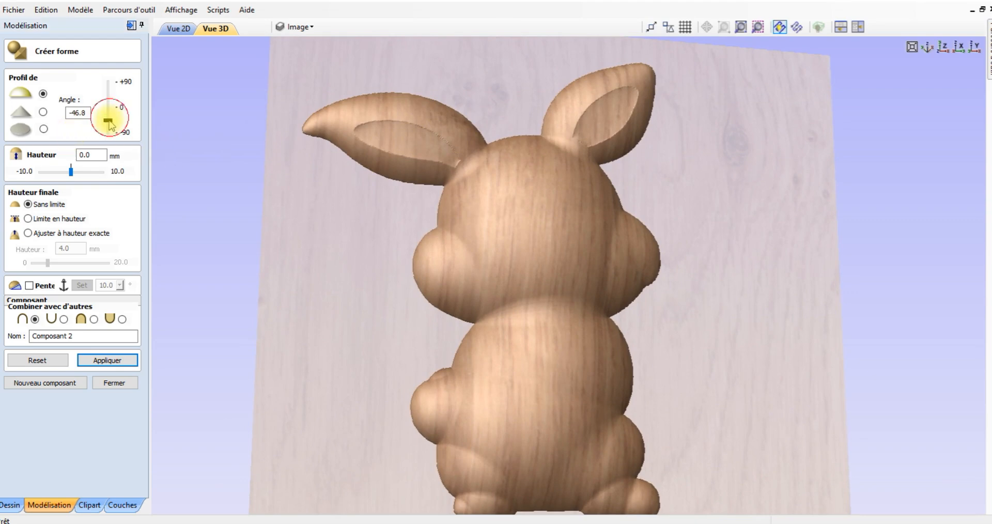
left_click_drag(351, 192, 455, 297)
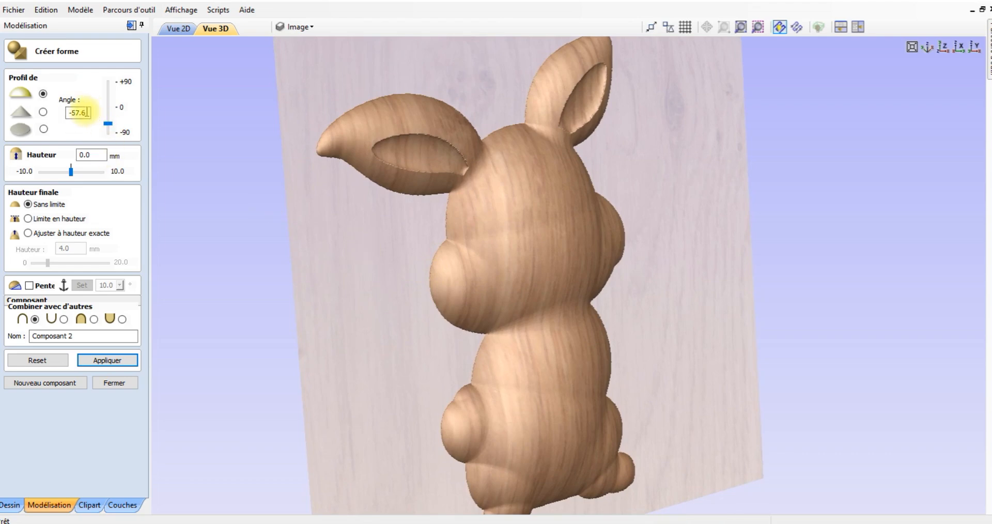
double_click(78, 112)
type("-60")
left_click(102, 360)
left_click_drag(567, 325, 383, 254)
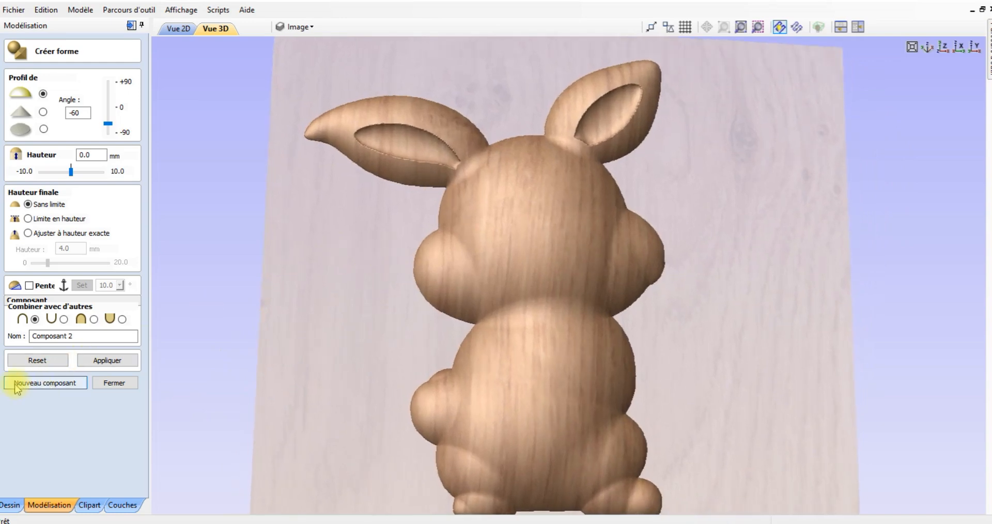
Start a new component and create a rounded -60° shape from the torso, arms and legs outline
left_click(45, 385)
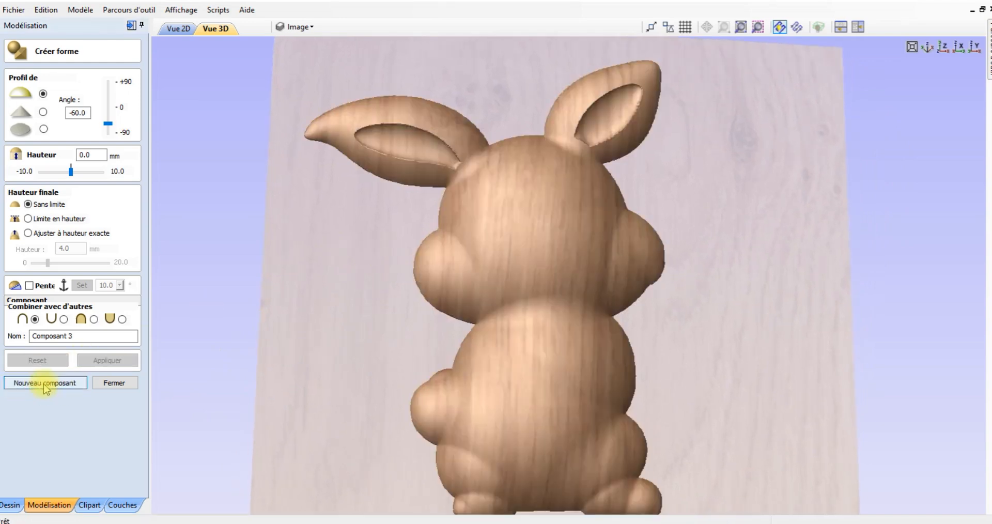
left_click(174, 29)
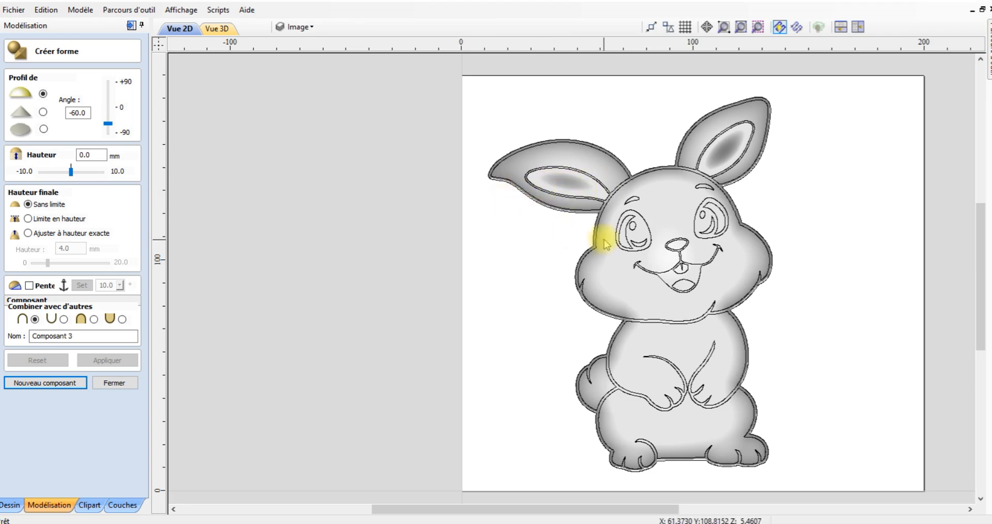
left_click(671, 367)
scroll(679, 406, "up", 2)
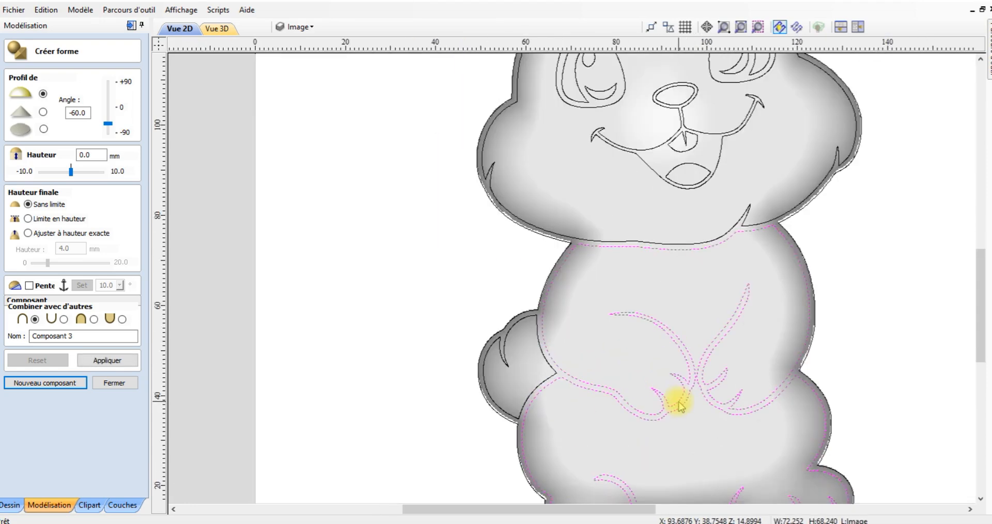
scroll(675, 401, "down", 2)
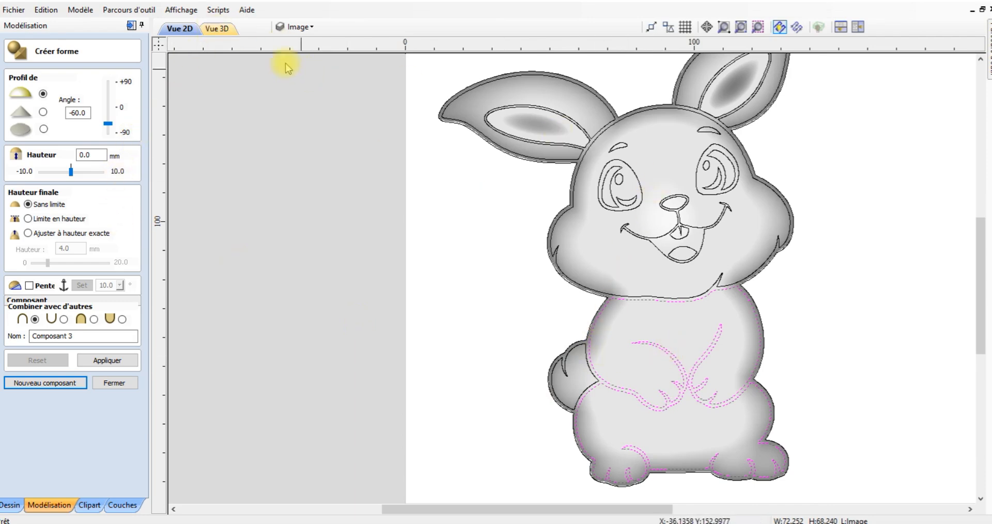
left_click(217, 29)
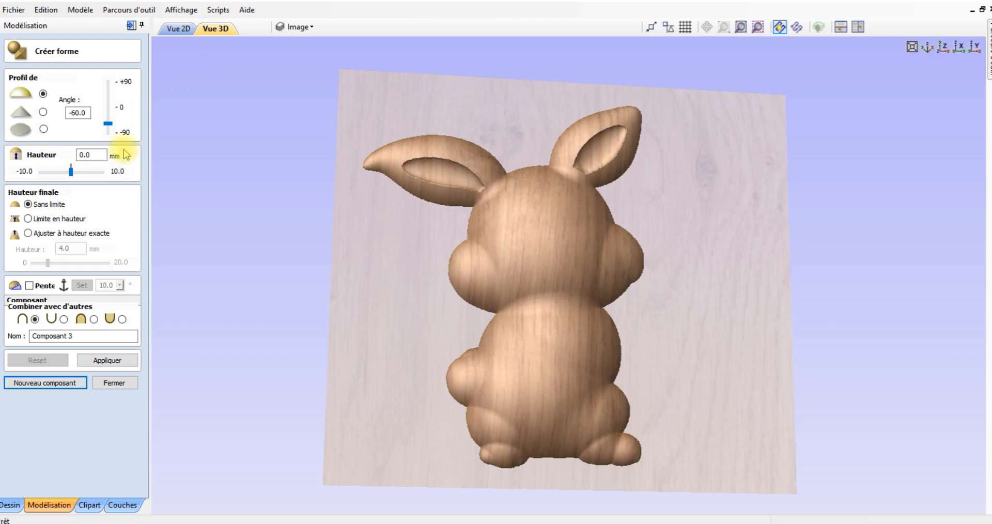
left_click(107, 361)
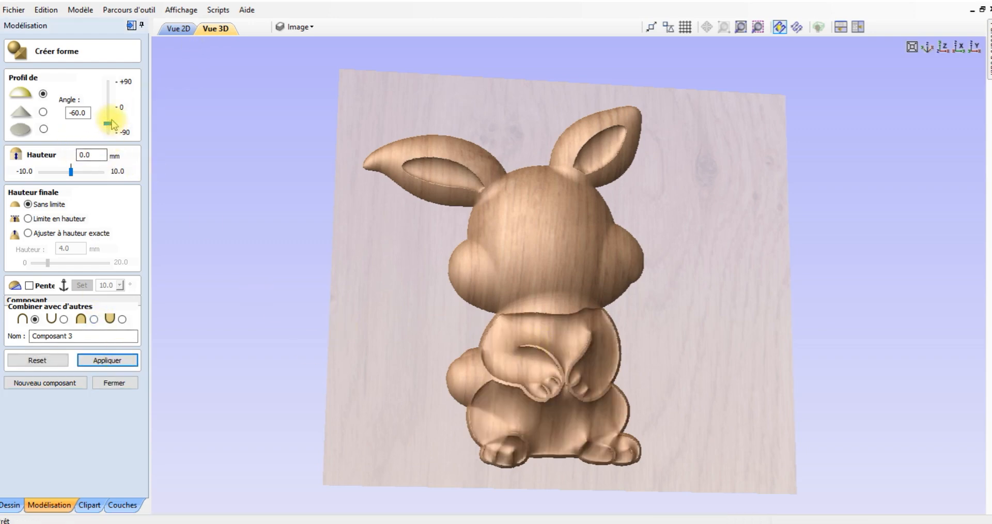
left_click_drag(452, 377, 595, 296)
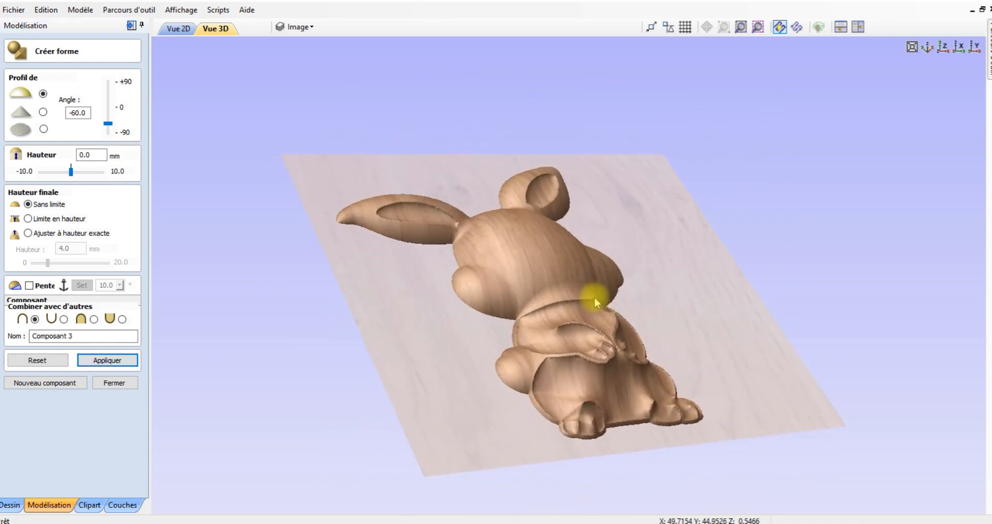
Raise the torso, arms and legs shape by setting its angle to 50° and apply it
left_click_drag(109, 127, 109, 106)
left_click_drag(644, 376, 538, 392)
scroll(538, 392, "up", 3)
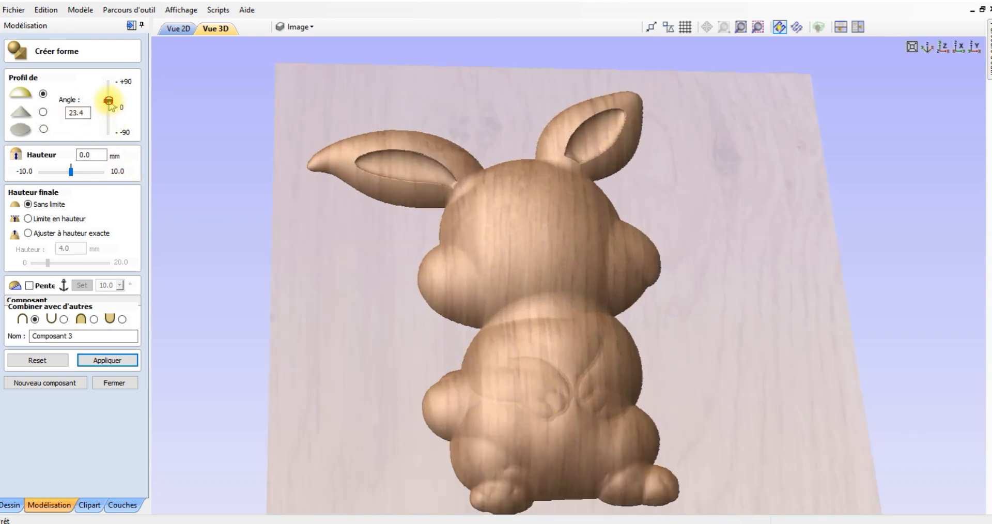
left_click_drag(109, 102, 110, 96)
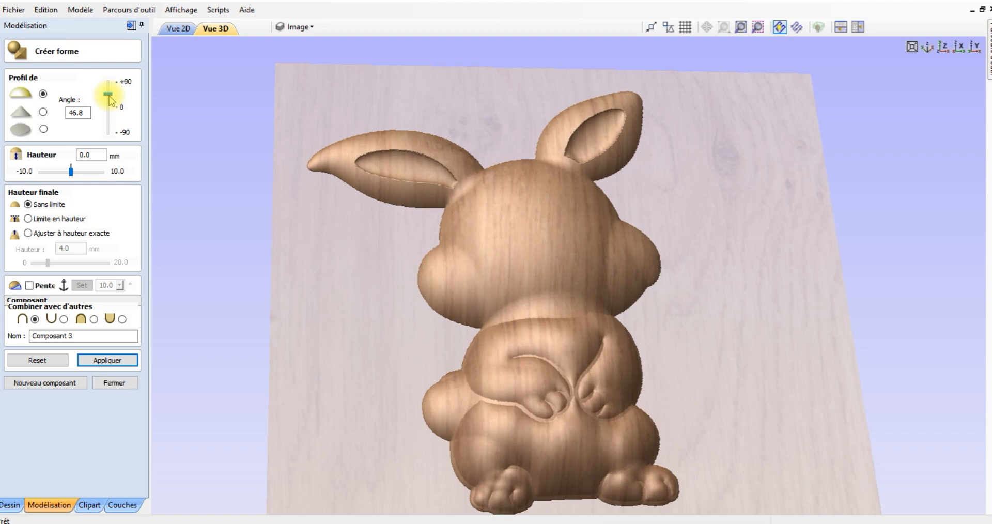
left_click_drag(549, 321, 465, 309)
double_click(85, 112)
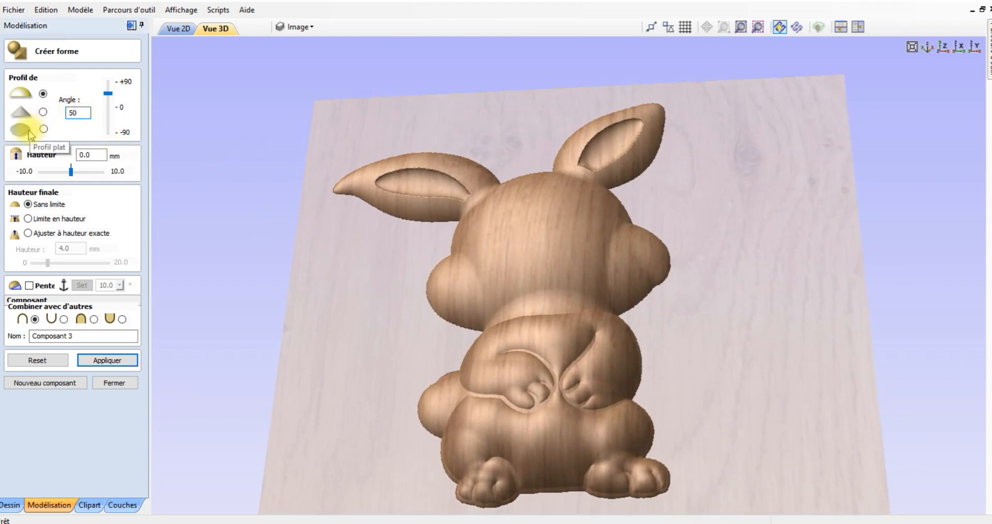
left_click(100, 360)
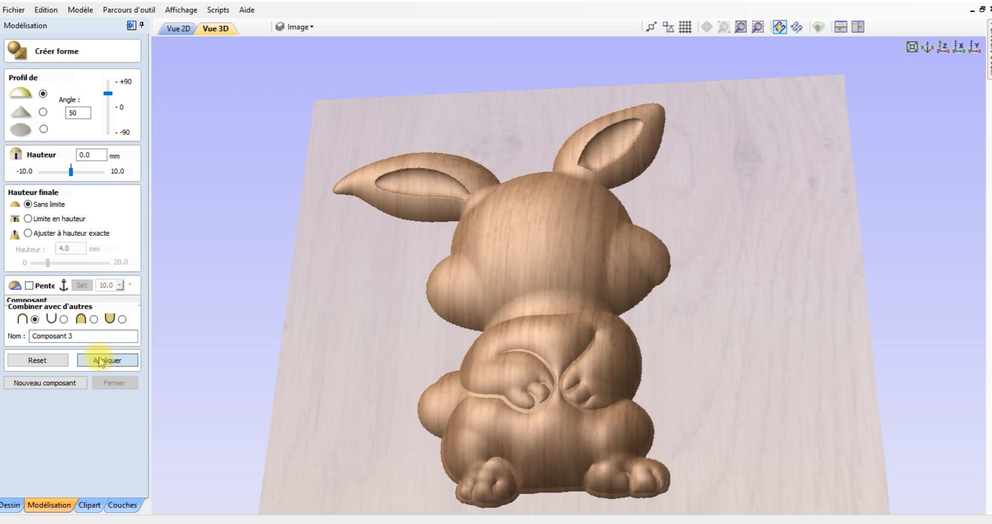
left_click_drag(532, 334, 583, 376)
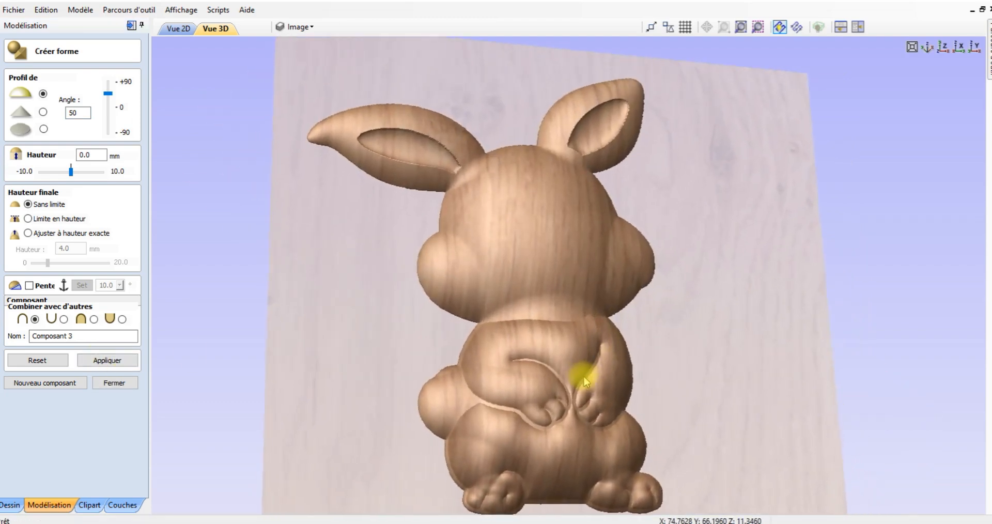
Start a new component, create a rounded 50° shape from the tail outline and inspect it in 3D
left_click(40, 385)
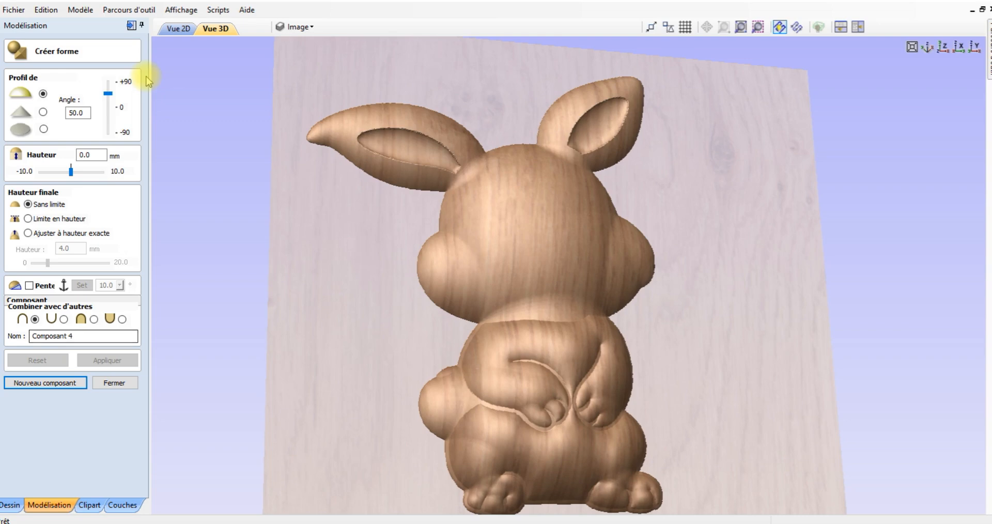
left_click(178, 29)
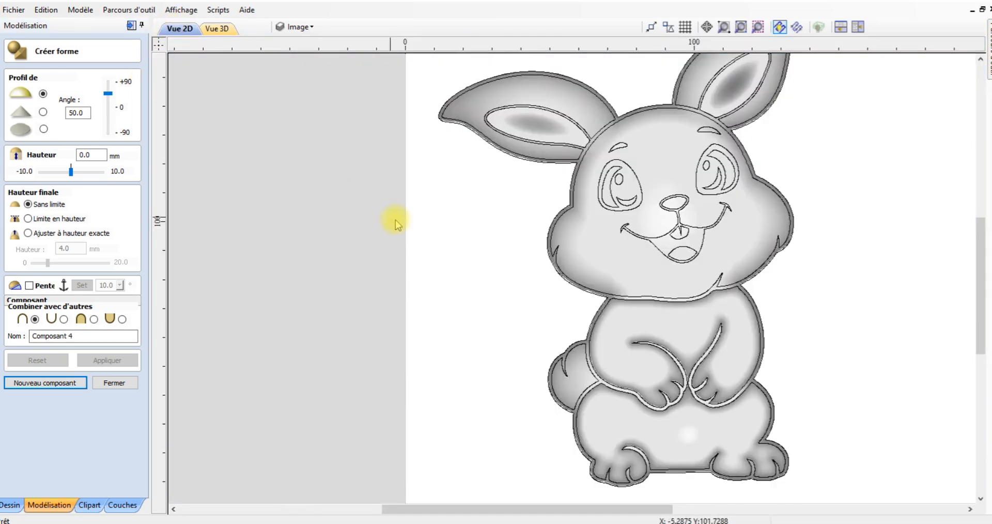
left_click(568, 374)
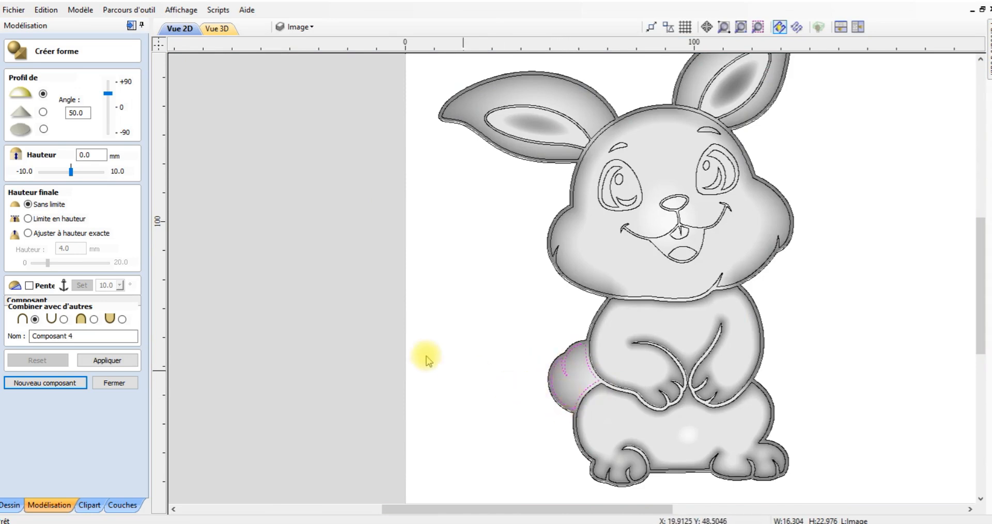
left_click(216, 30)
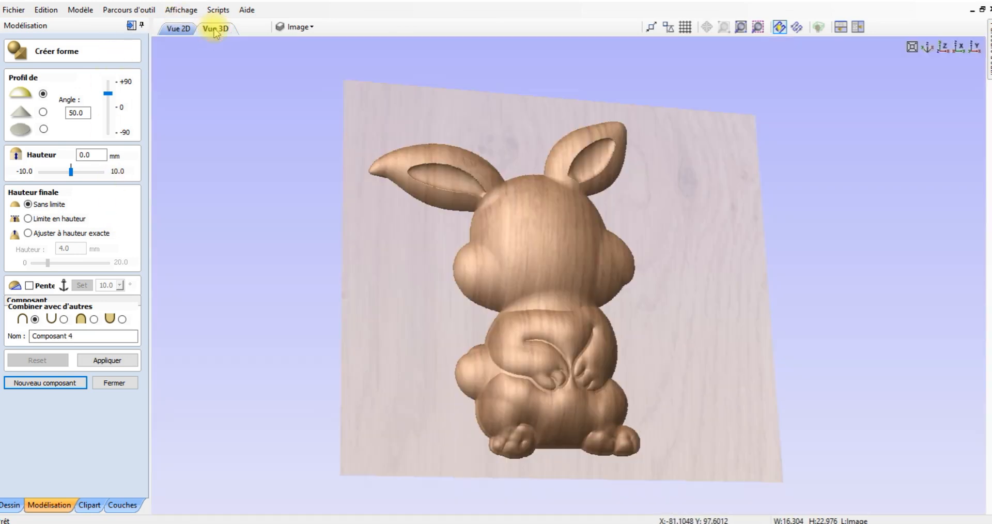
left_click(105, 362)
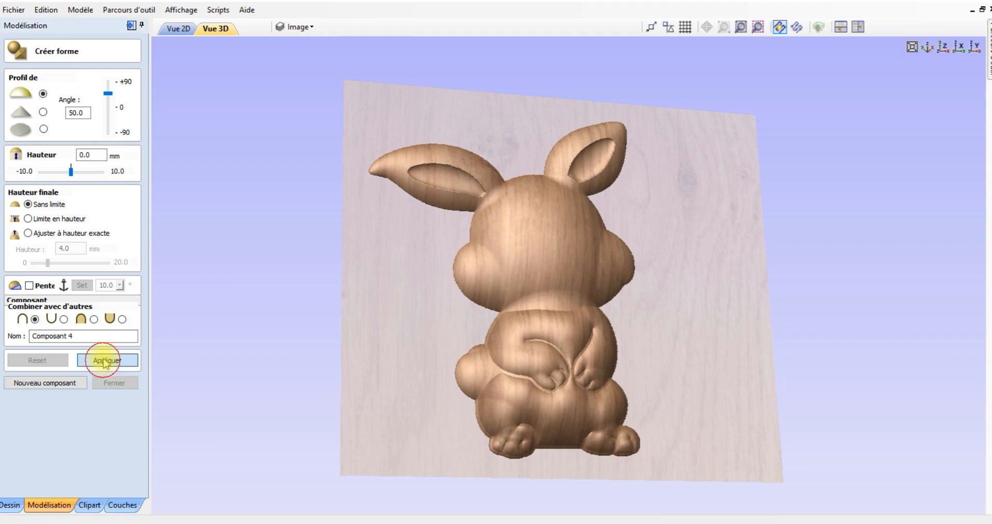
left_click_drag(507, 362, 395, 421)
left_click_drag(272, 366, 214, 381)
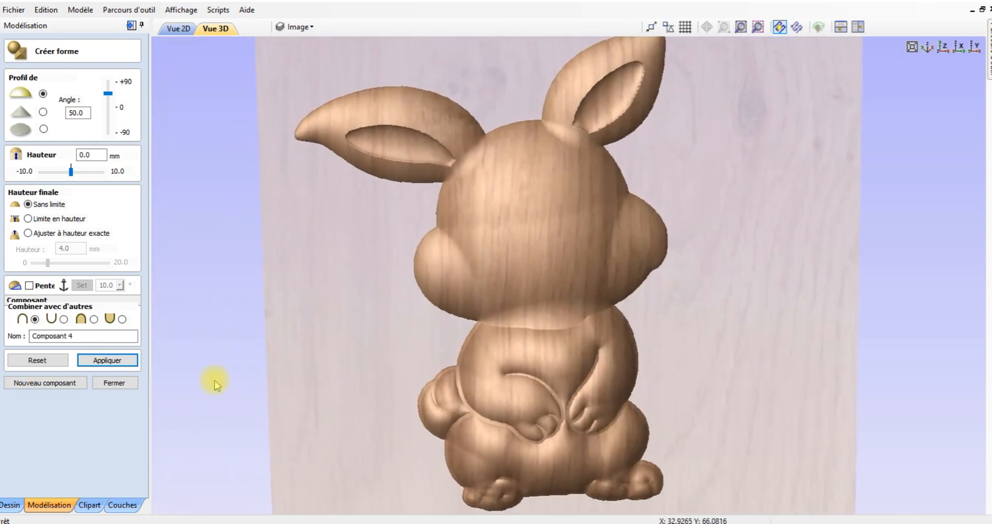
left_click_drag(550, 380, 520, 259)
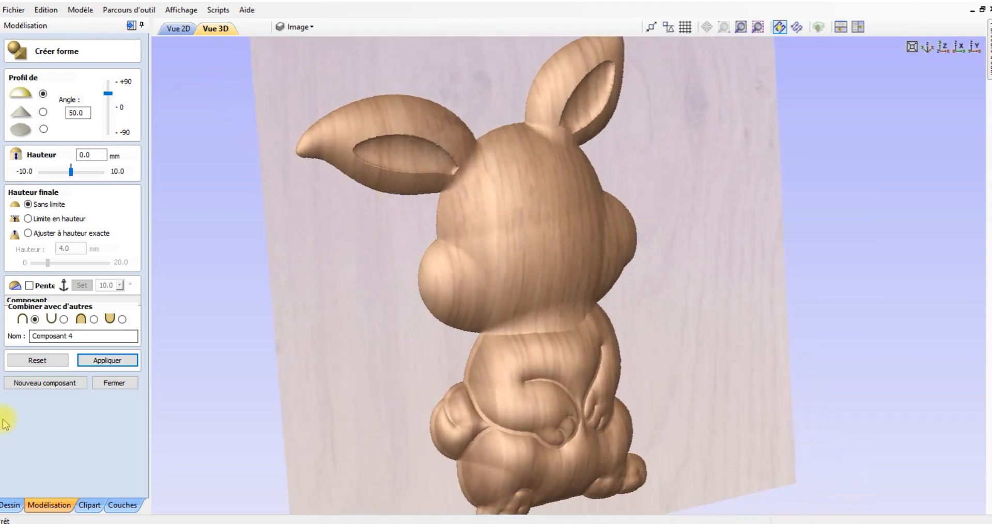
Start a new component, create a rounded 50° shape from the head outline and inspect it in 3D from the side
left_click(46, 383)
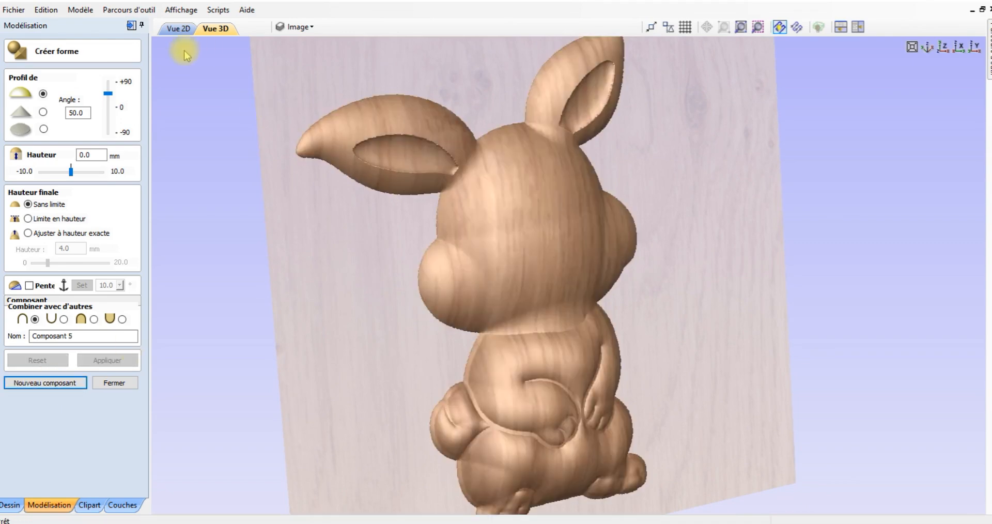
left_click(178, 28)
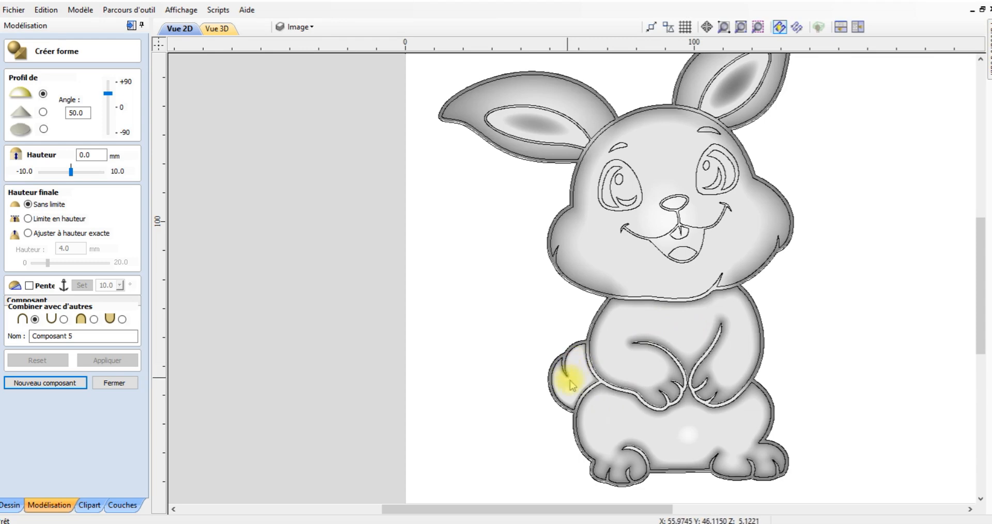
left_click(667, 297)
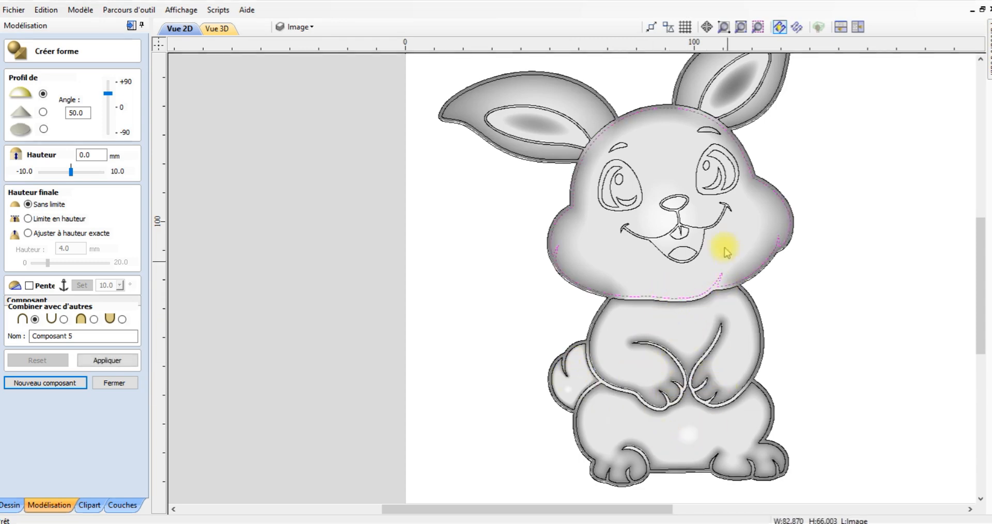
left_click(218, 29)
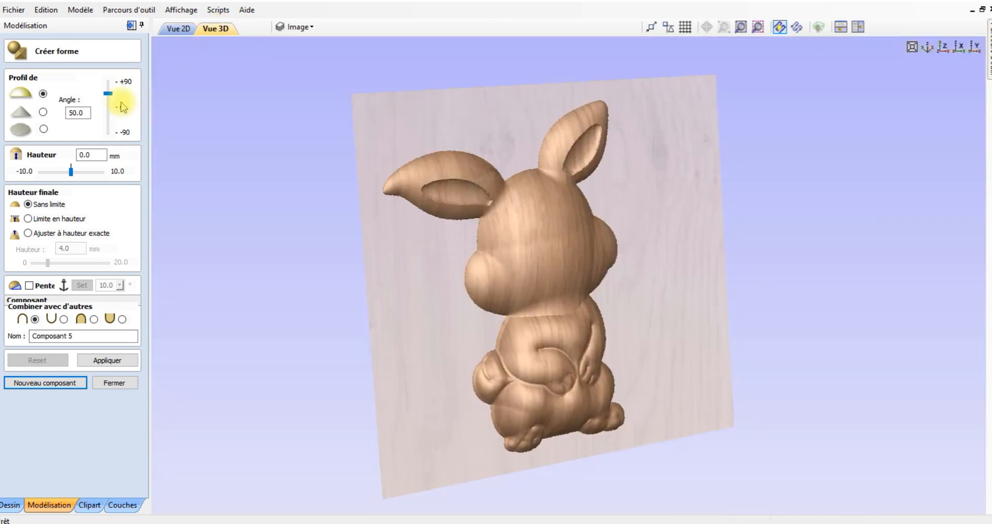
left_click(107, 360)
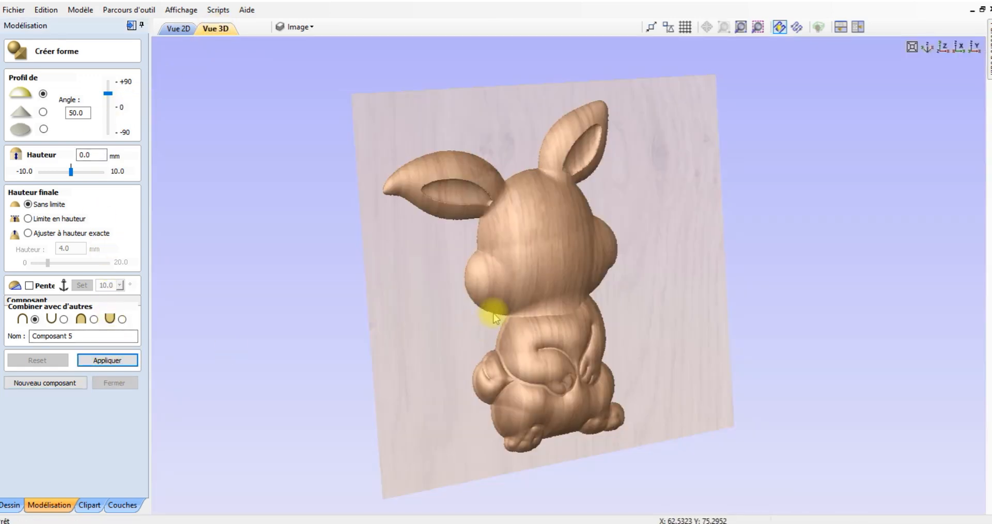
left_click_drag(469, 296, 605, 288)
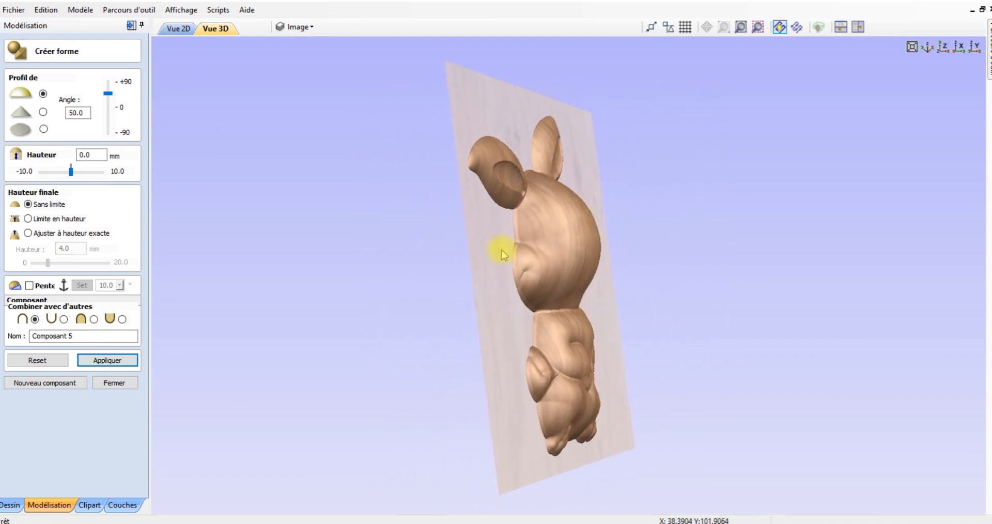
left_click_drag(505, 250, 566, 252)
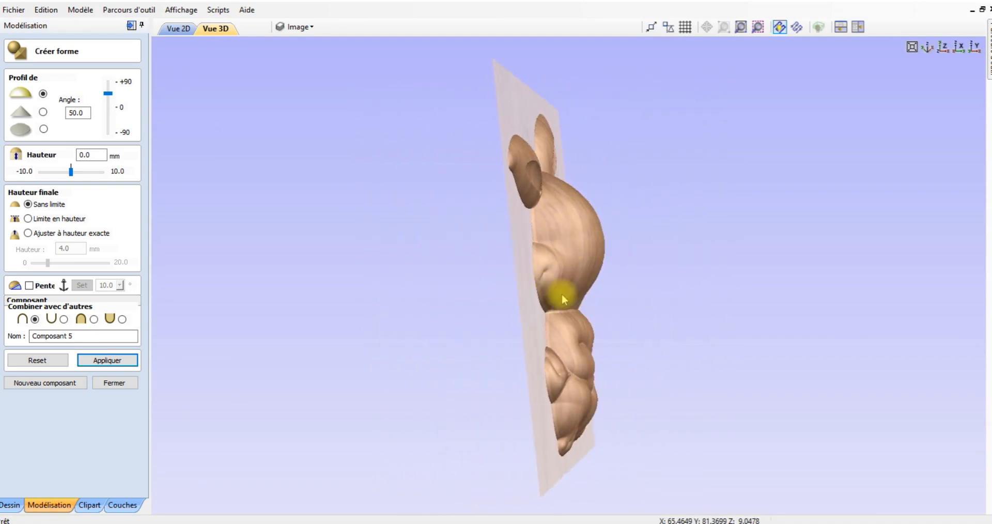
Lower the head shape by setting its angle to 35°, apply it and inspect the relief from several sides
left_click_drag(112, 96, 109, 97)
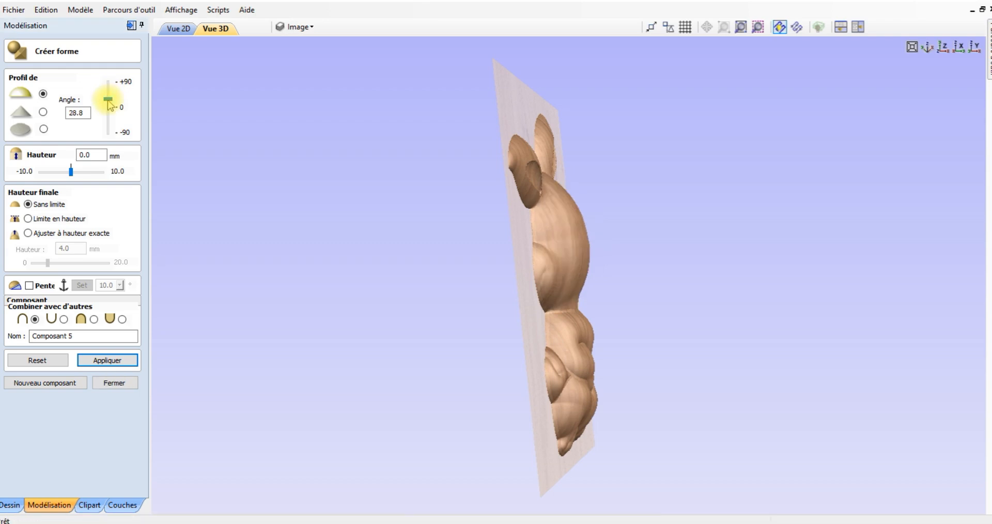
left_click_drag(88, 114, 41, 116)
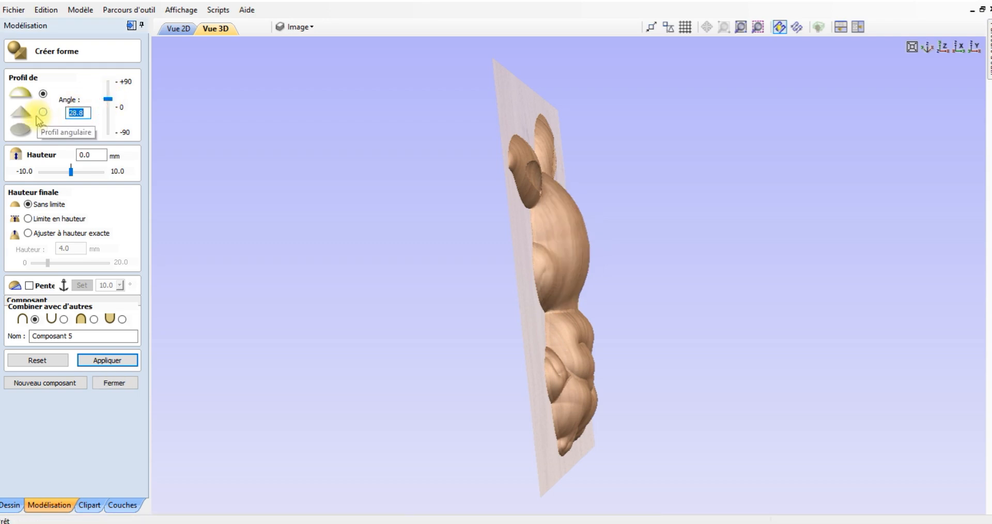
type("35")
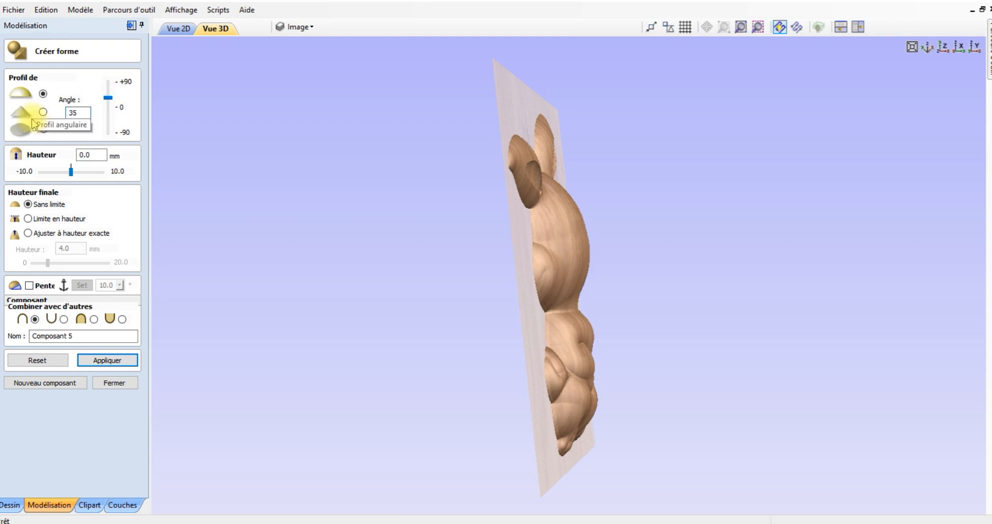
left_click(109, 360)
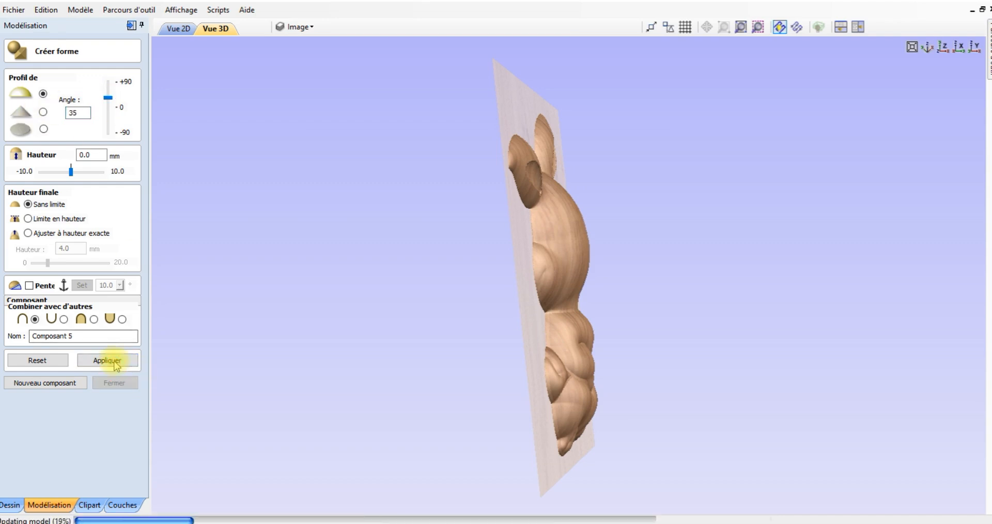
left_click_drag(575, 264, 314, 270)
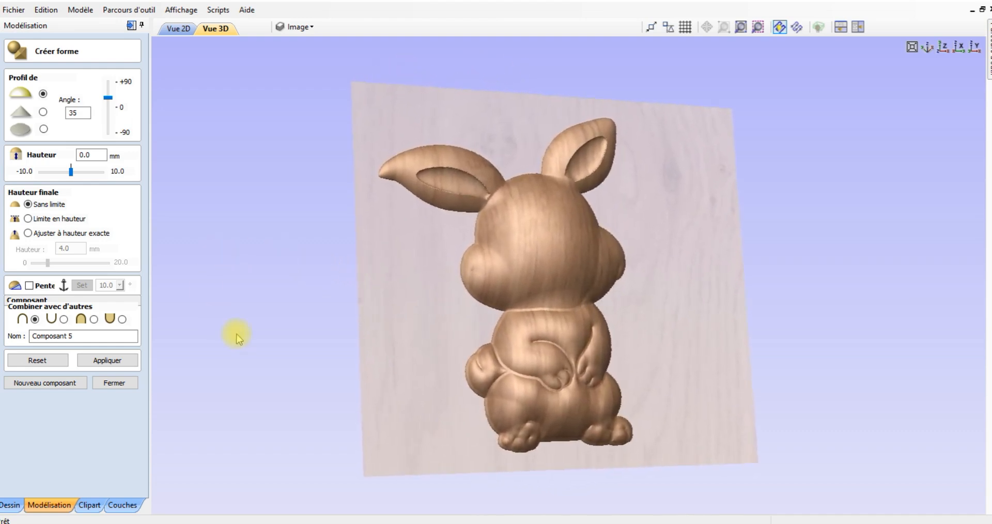
left_click_drag(310, 295, 454, 287)
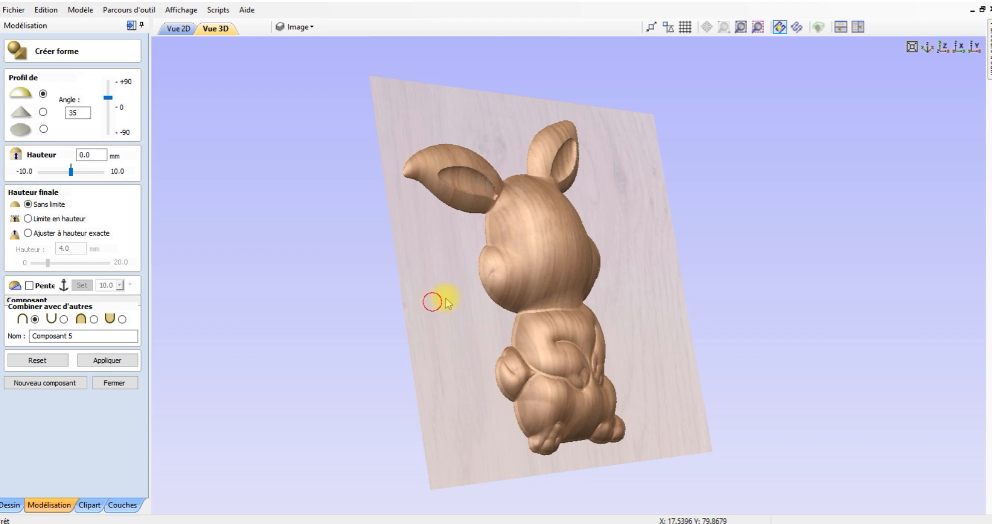
left_click_drag(445, 298, 497, 286)
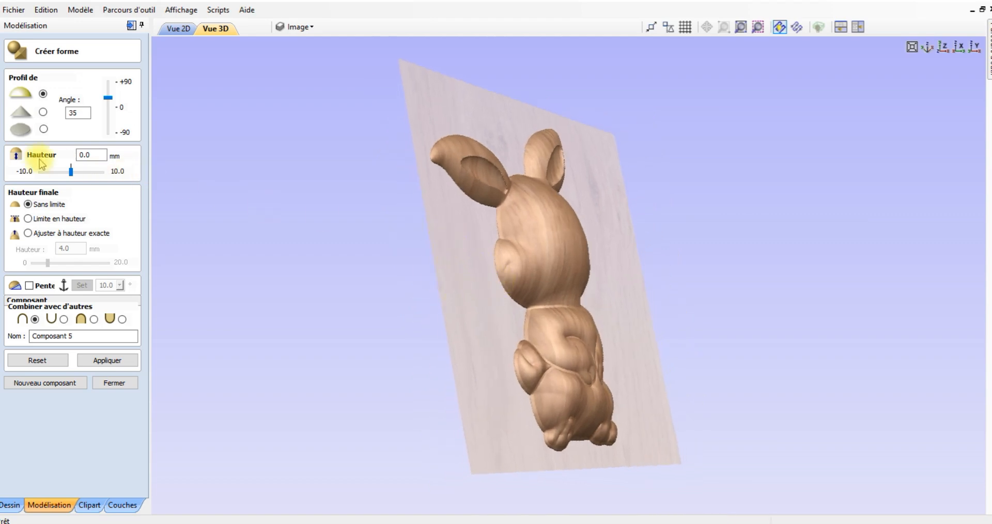
Try a 5 mm base height on the head shape, restore it to 0 mm and apply
left_click_drag(71, 171, 87, 173)
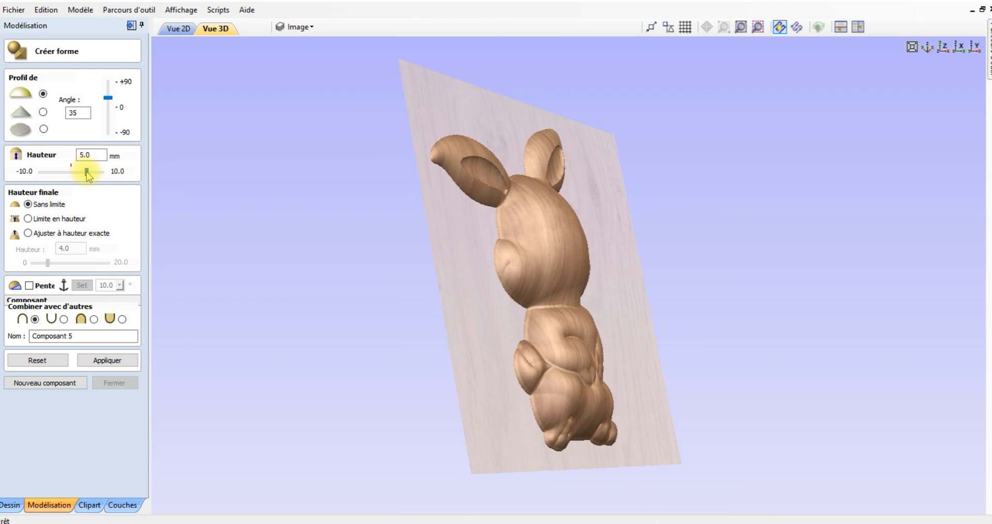
left_click_drag(432, 284, 532, 277)
scroll(533, 274, "up", 5)
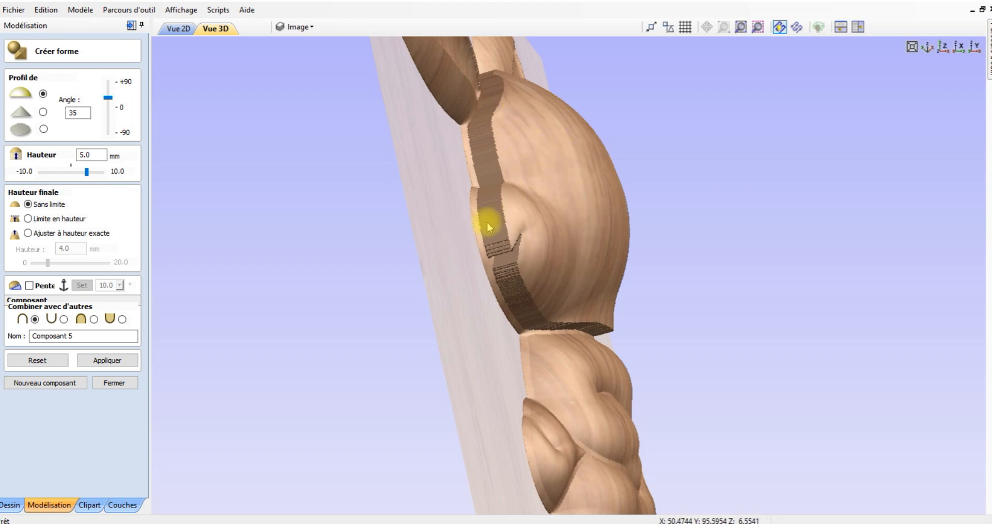
left_click_drag(471, 233, 317, 249)
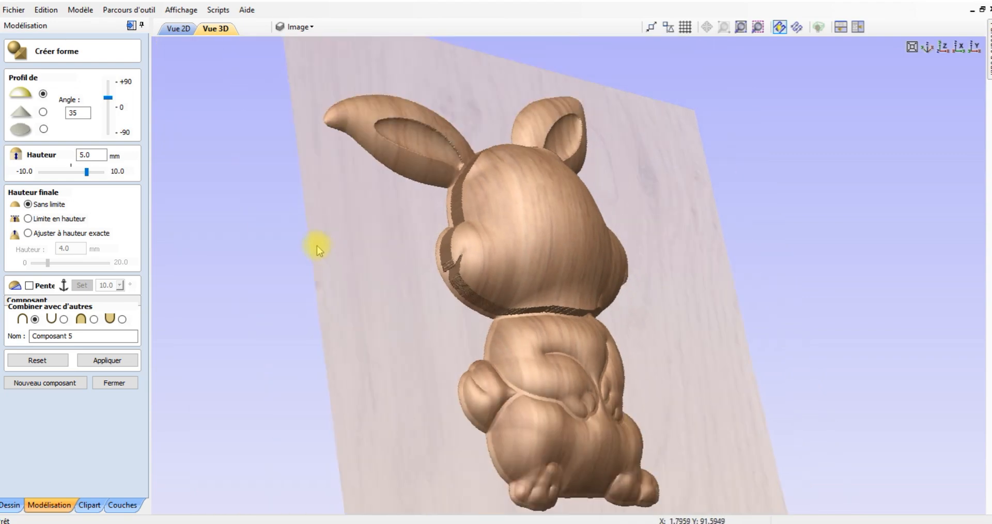
double_click(89, 155)
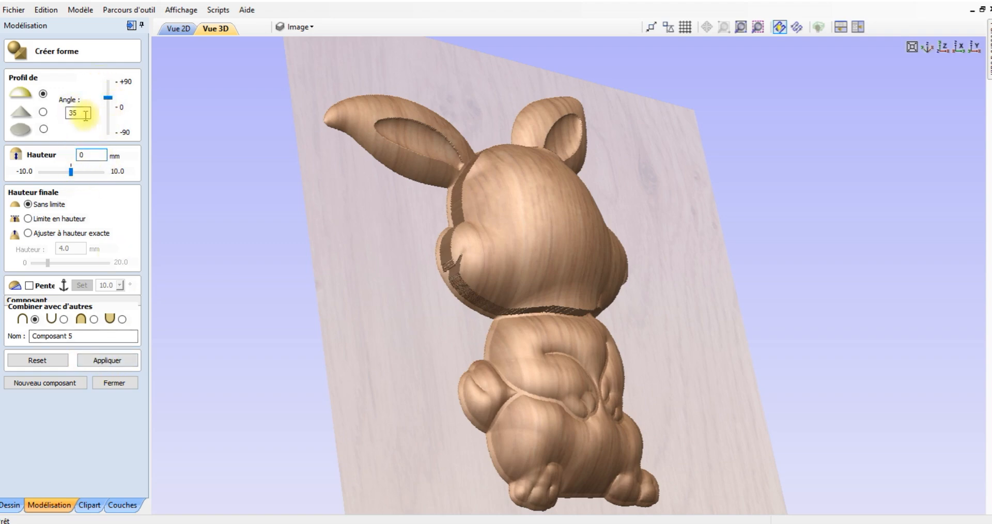
left_click(101, 364)
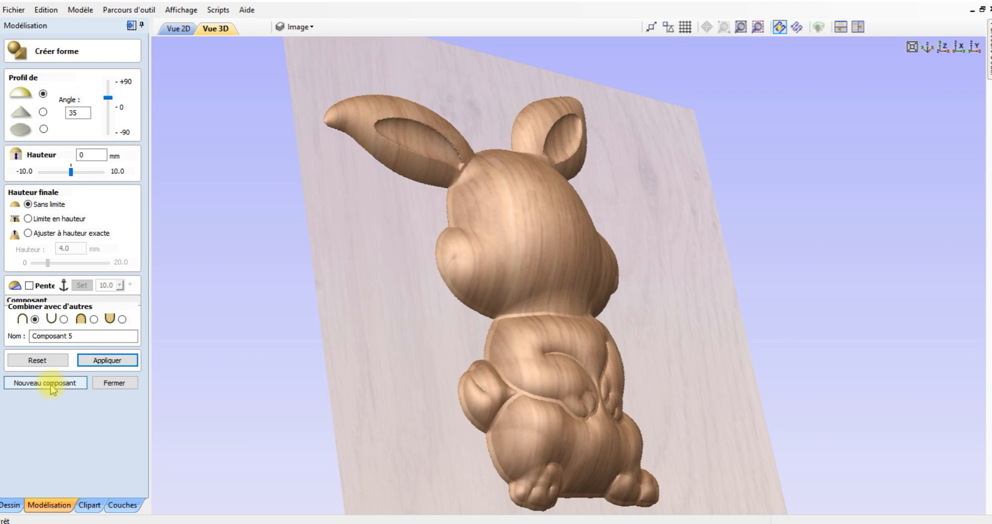
left_click_drag(400, 312, 449, 332)
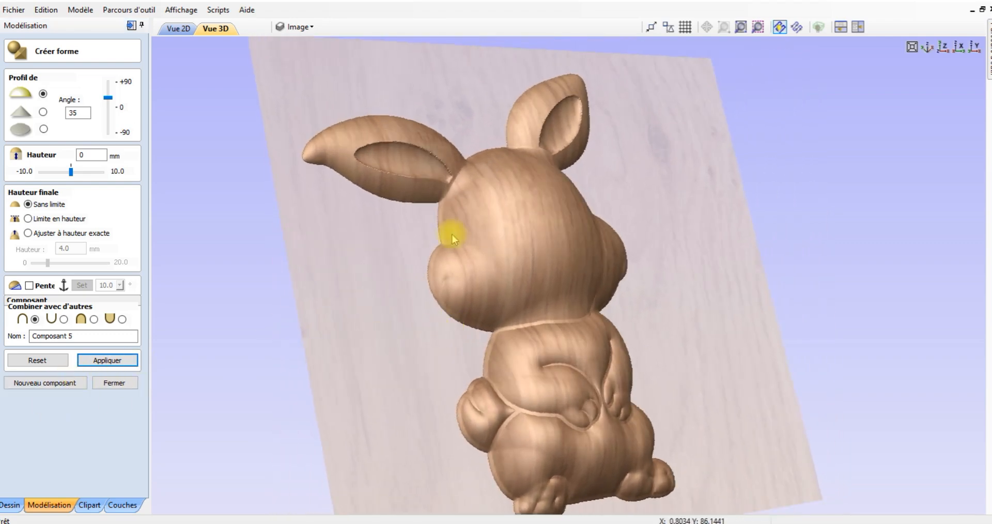
Start a new component, create a rounded 35° shape from the nose and mouth outline and inspect it in 3D
left_click(44, 383)
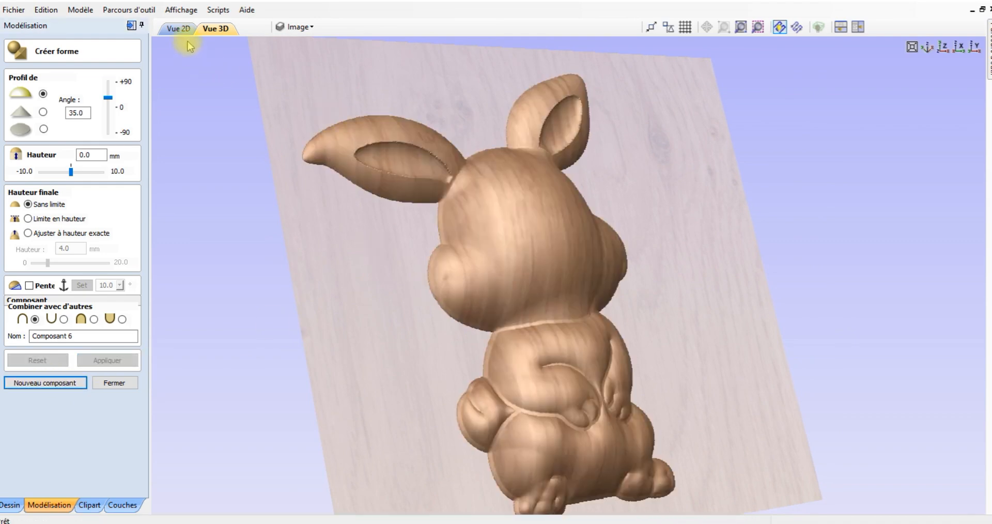
left_click(179, 29)
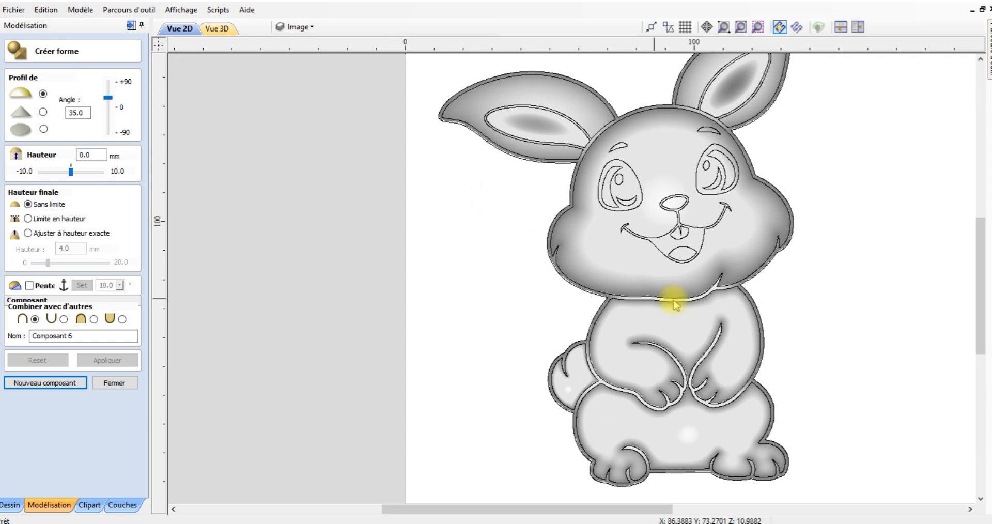
left_click(654, 249)
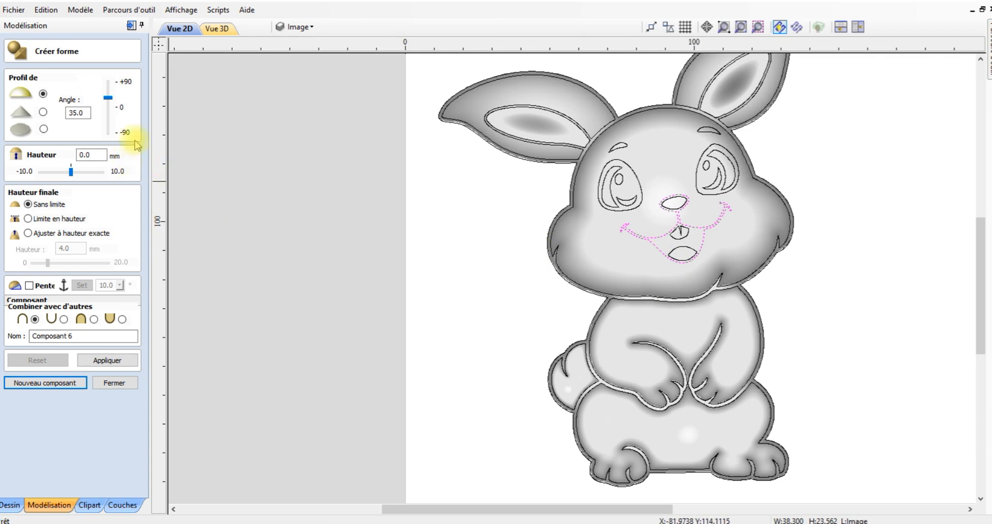
left_click(217, 28)
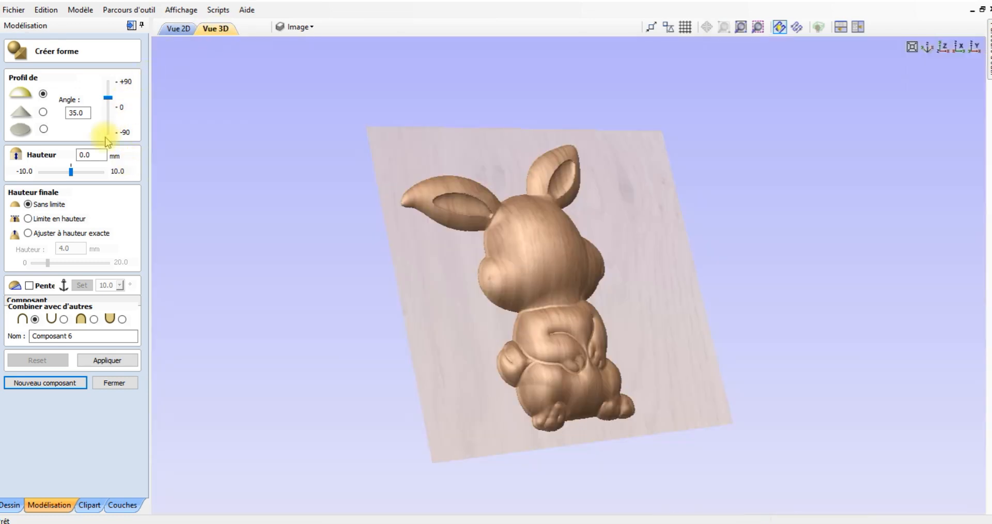
left_click(107, 361)
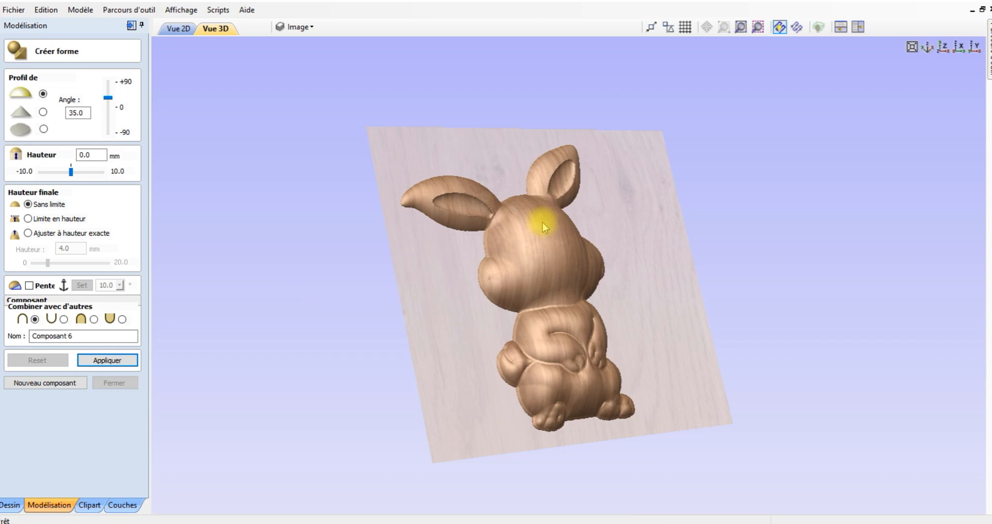
scroll(571, 258, "up", 2)
scroll(479, 282, "up", 1)
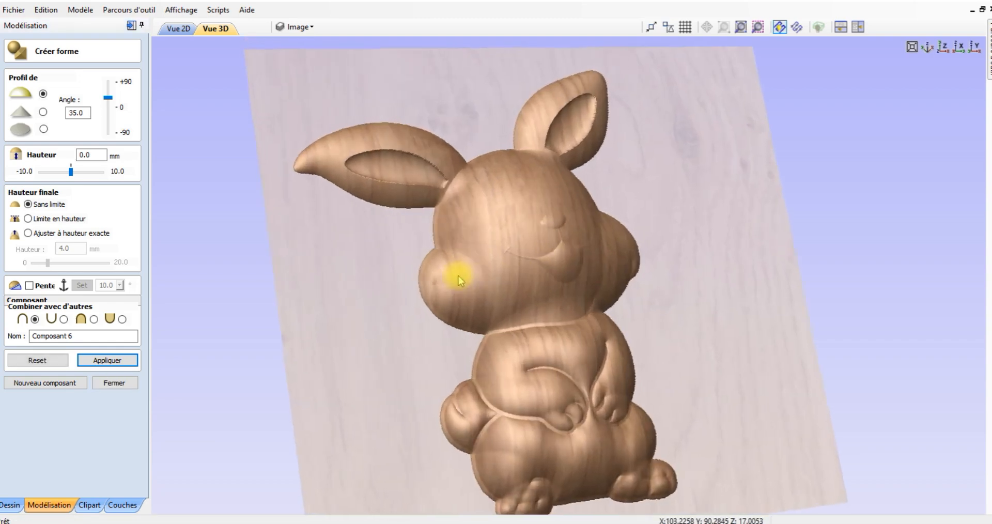
left_click_drag(479, 281, 398, 271)
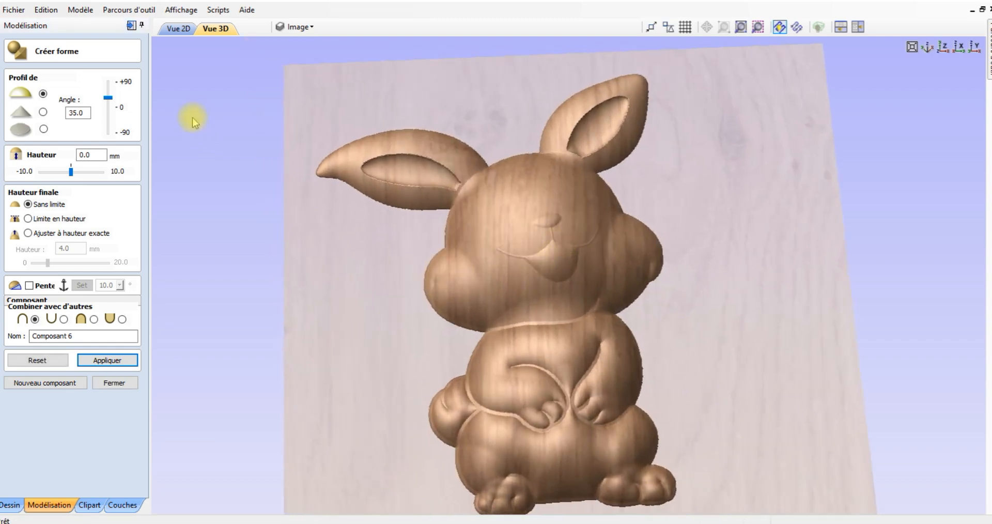
Recess the nose and mouth shape by setting its angle to -40° and apply it
left_click_drag(109, 100, 110, 120)
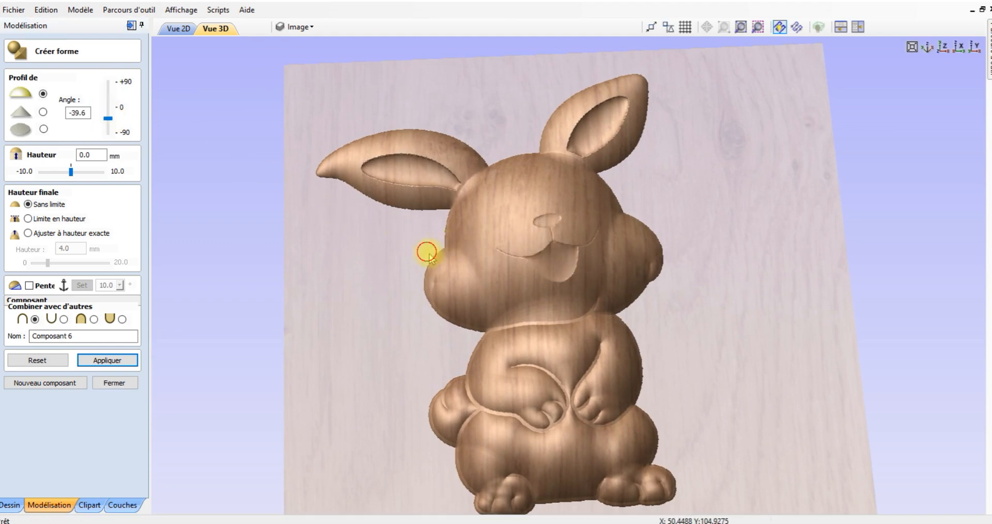
left_click_drag(427, 253, 526, 255)
scroll(638, 265, "up", 3)
left_click_drag(662, 265, 200, 299)
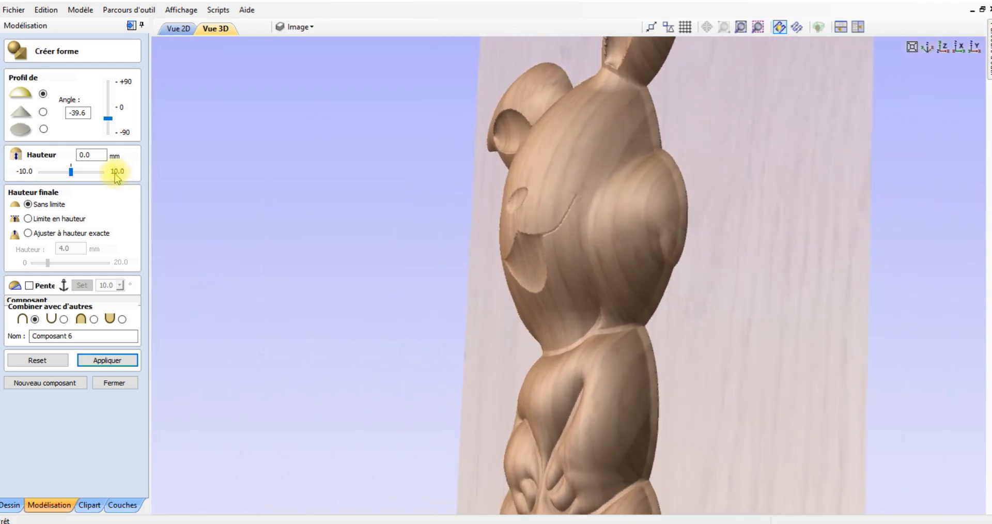
left_click(87, 112)
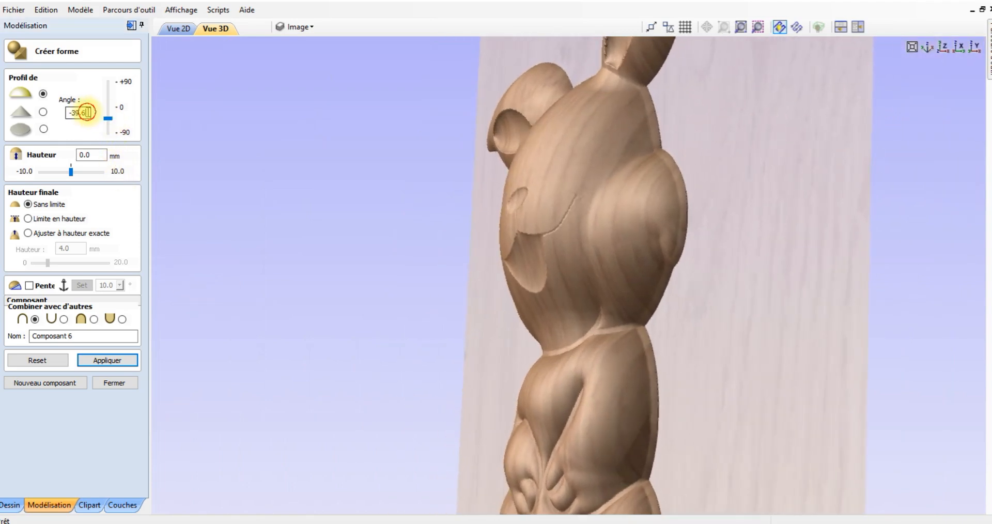
left_click_drag(82, 118, 60, 114)
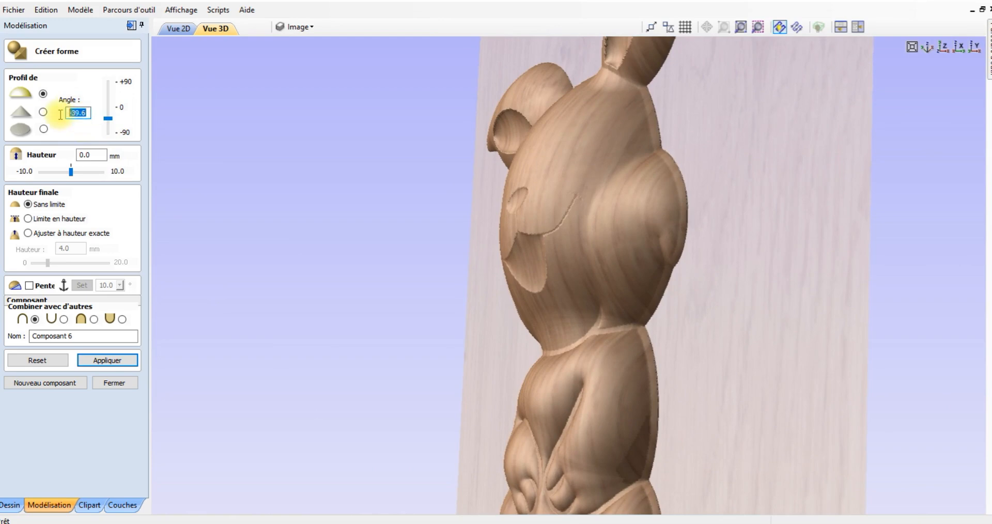
type("-40")
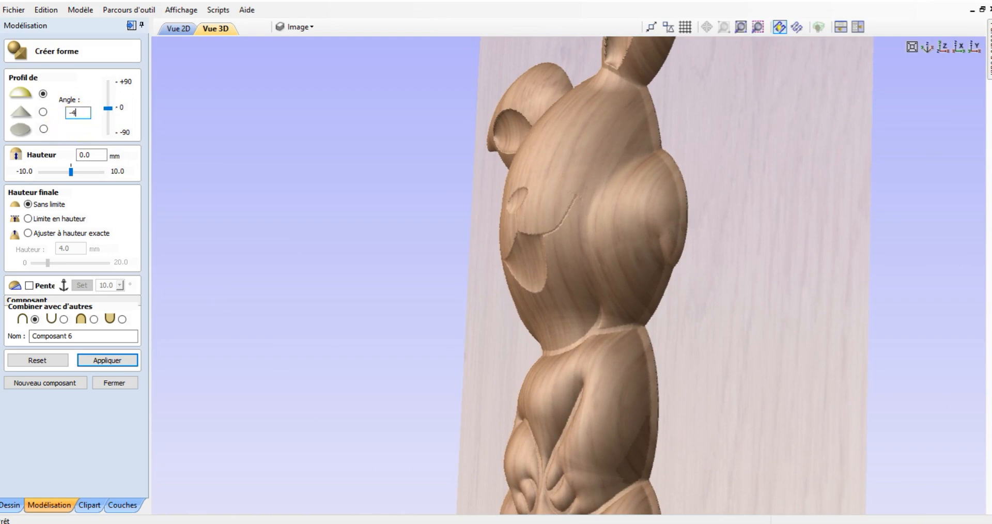
left_click(128, 360)
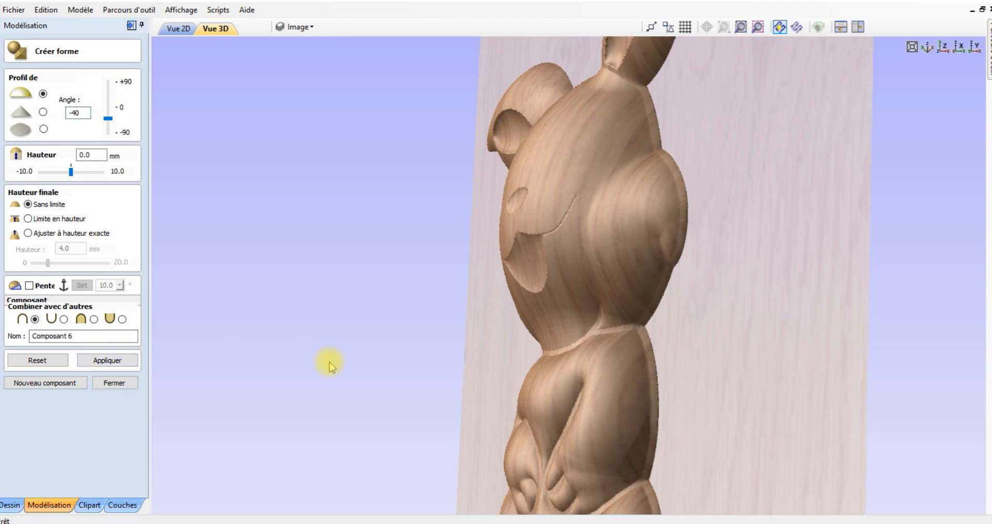
Start a new component and create a rounded 72° shape from the teeth outline inside the mouth
left_click(47, 383)
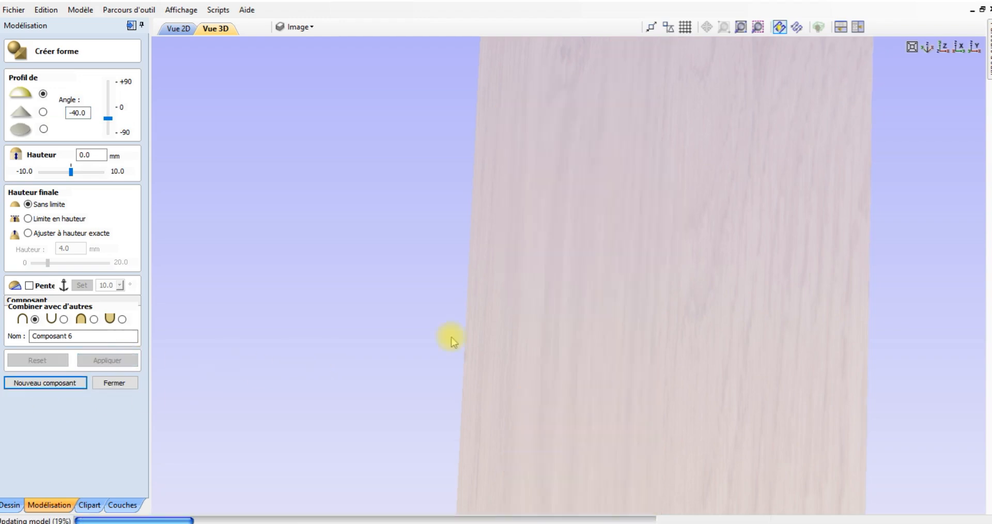
left_click_drag(370, 343, 603, 319)
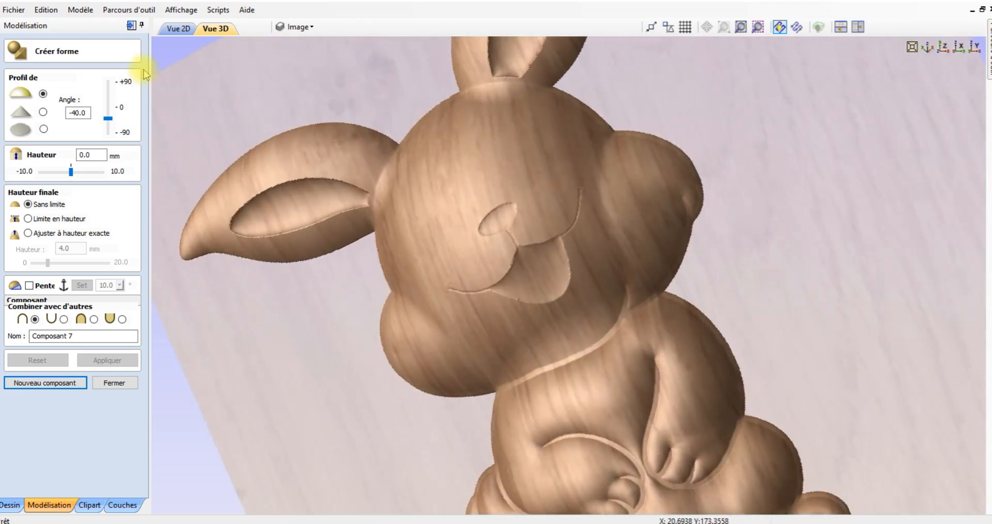
left_click(178, 29)
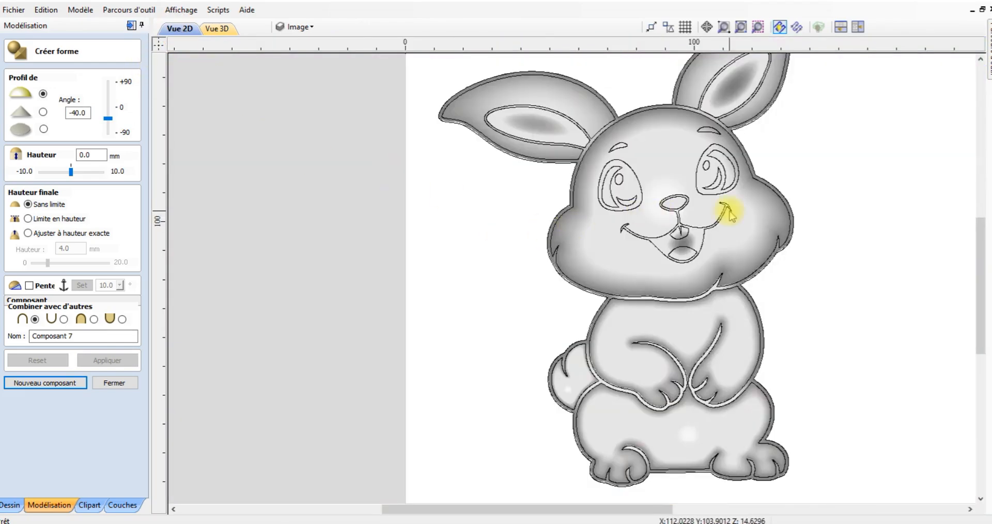
left_click(684, 239)
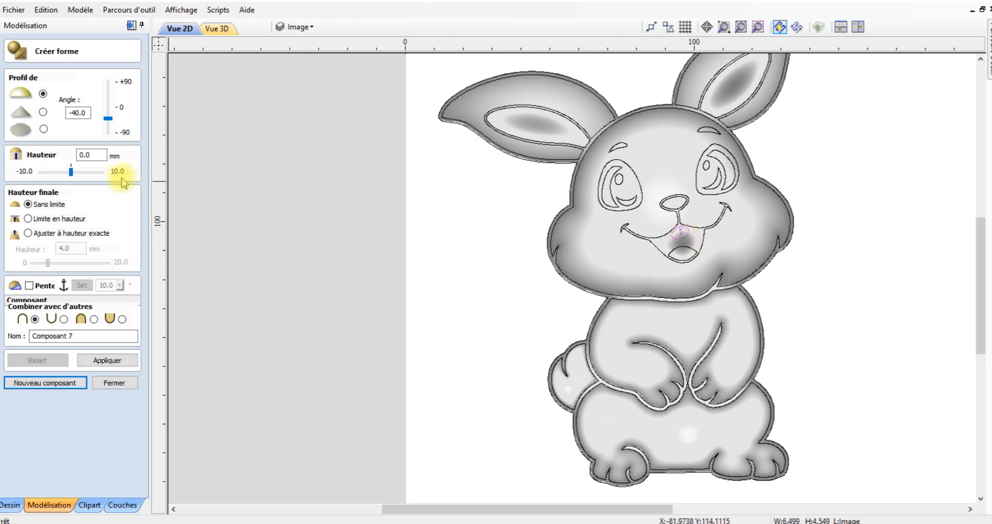
left_click(232, 30)
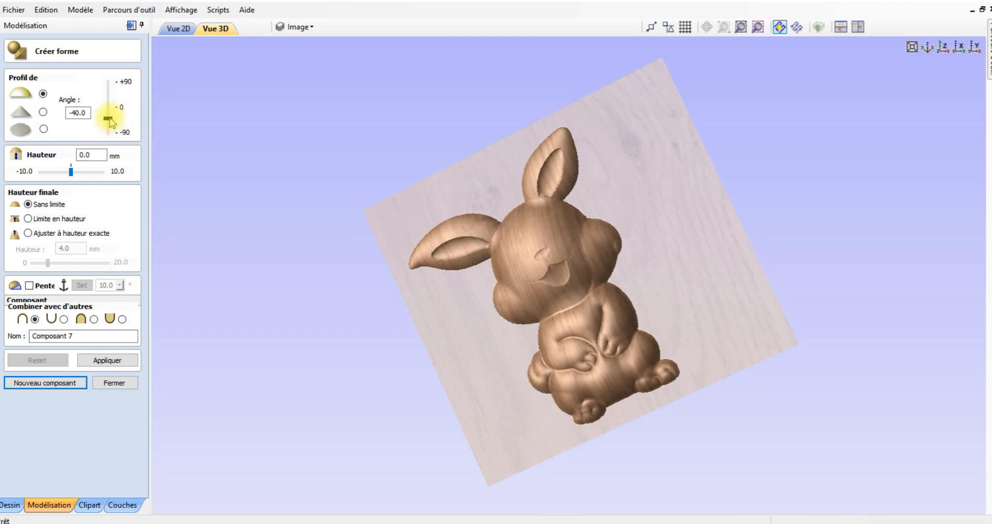
left_click_drag(110, 123, 113, 111)
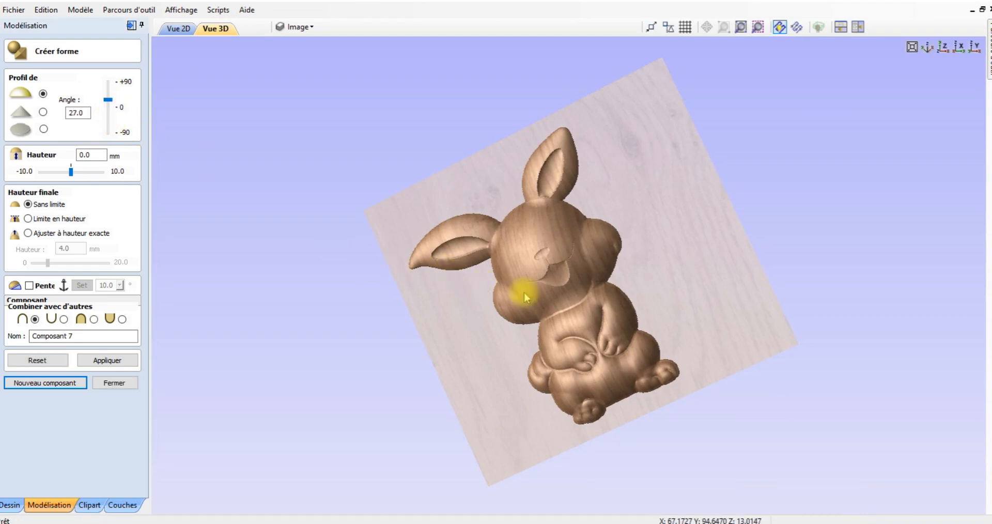
scroll(522, 286, "up", 5)
scroll(542, 284, "up", 5)
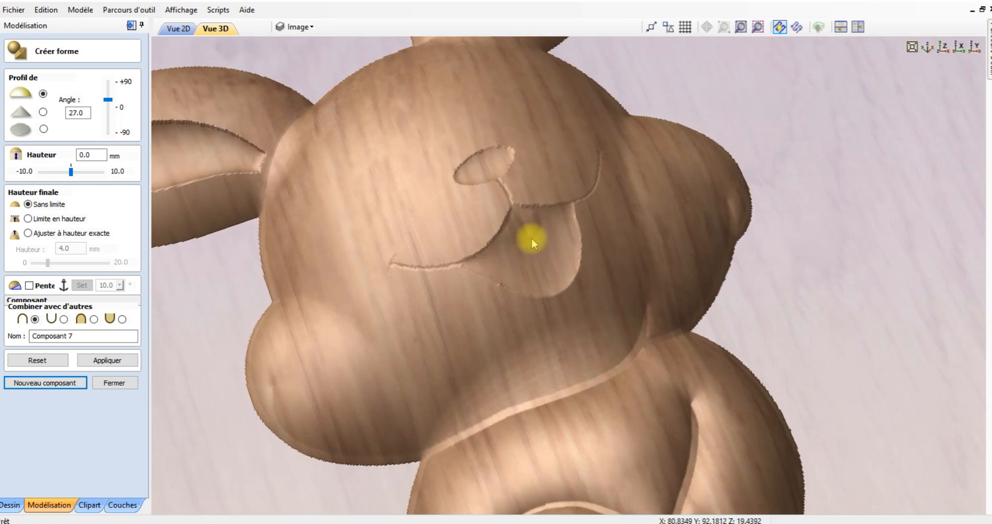
left_click_drag(109, 100, 109, 88)
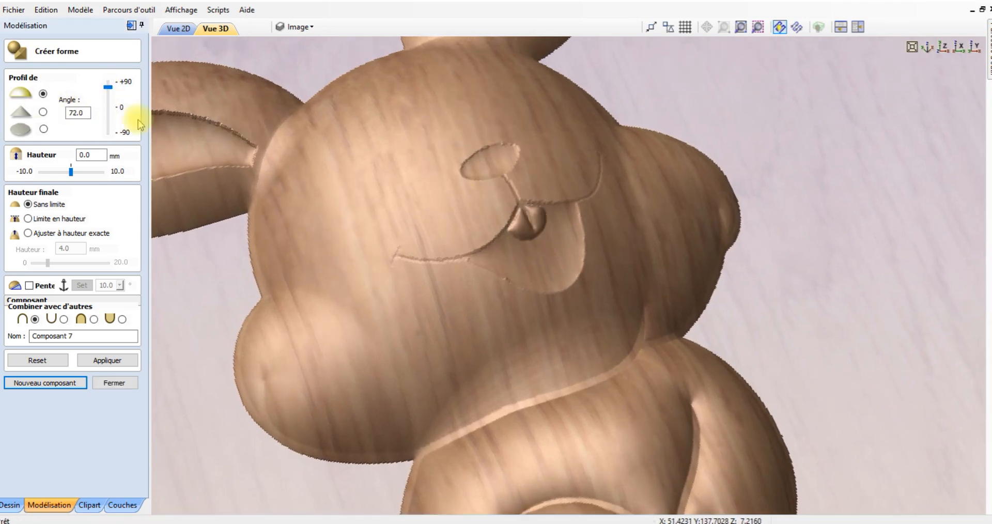
left_click_drag(548, 251, 618, 305)
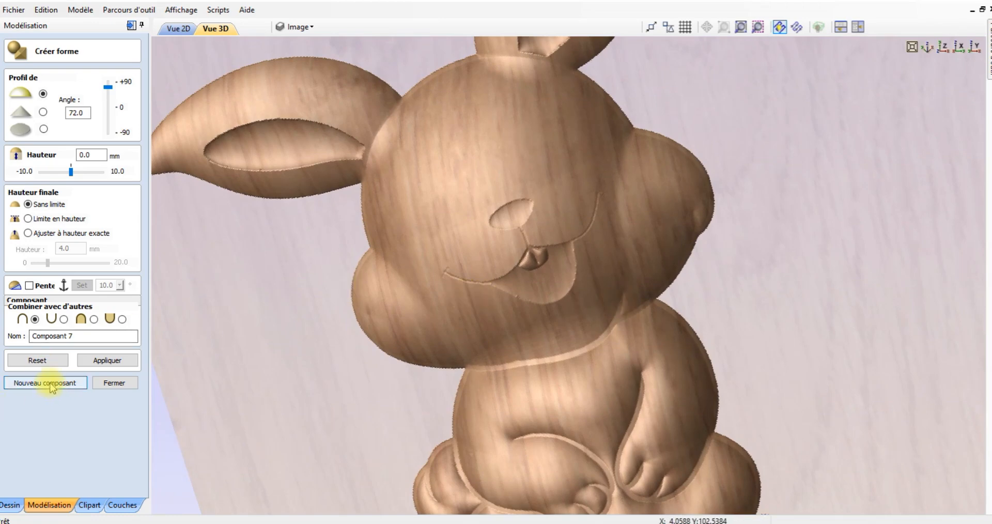
Apply the teeth shape, start a new component and view the whole relief
left_click(99, 361)
left_click(46, 384)
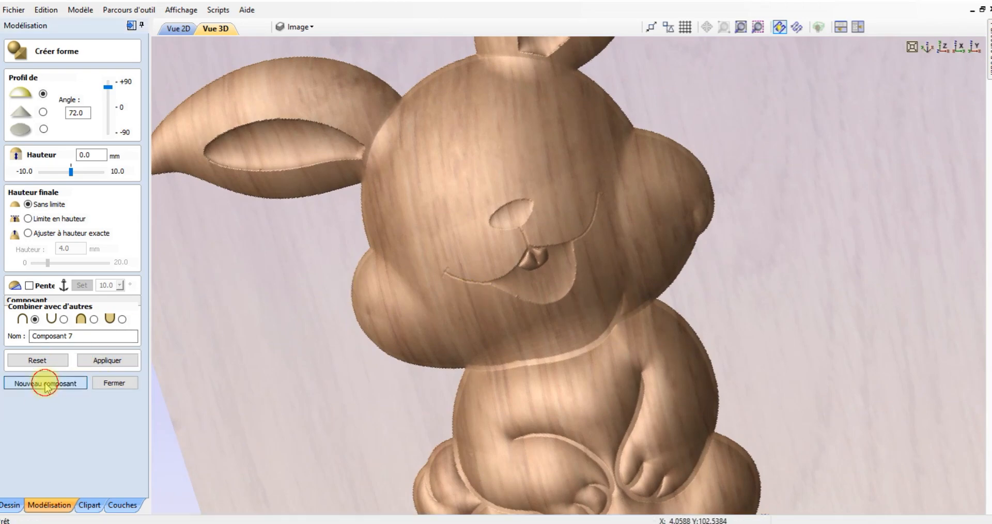
scroll(381, 323, "down", 3)
left_click_drag(410, 404, 406, 343)
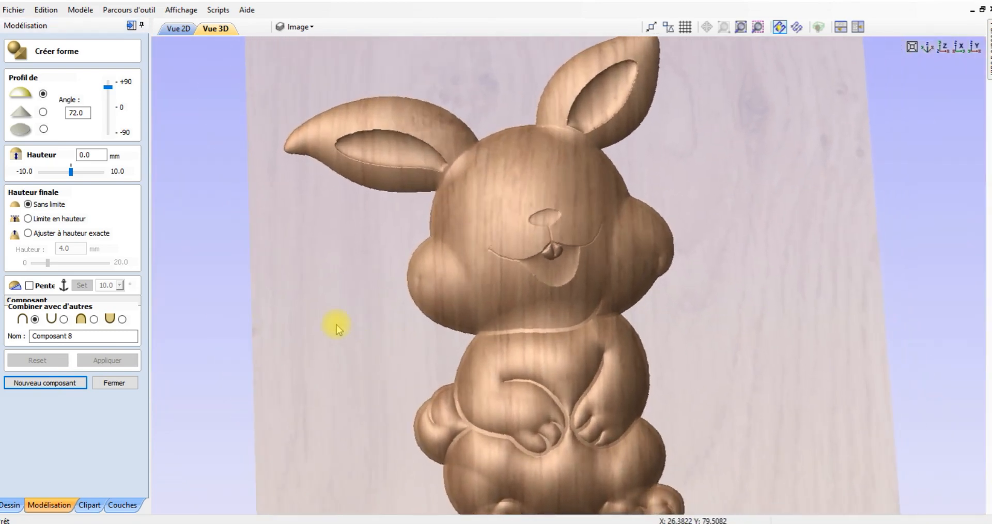
scroll(336, 330, "down", 2)
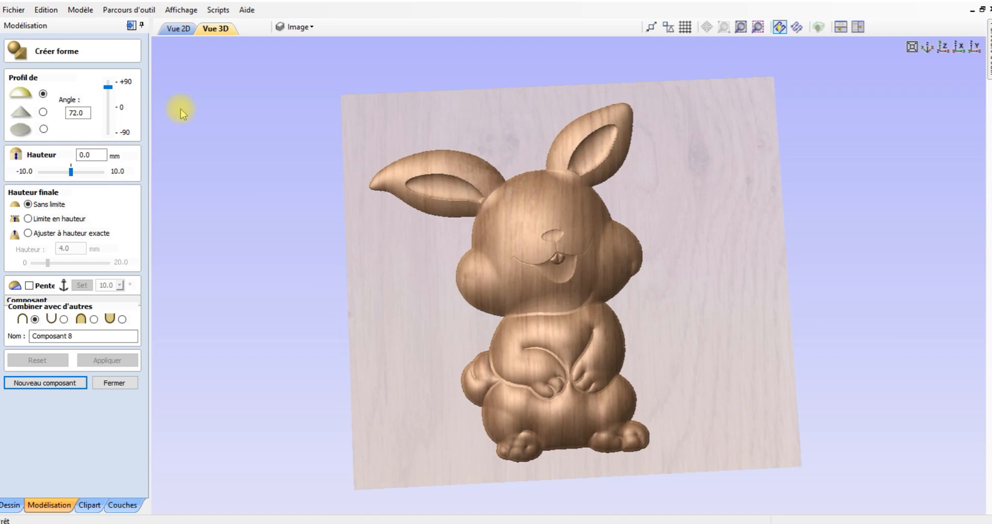
Create a rounded 72° shape from the nose outline and inspect its relief from the side in 3D
left_click(175, 30)
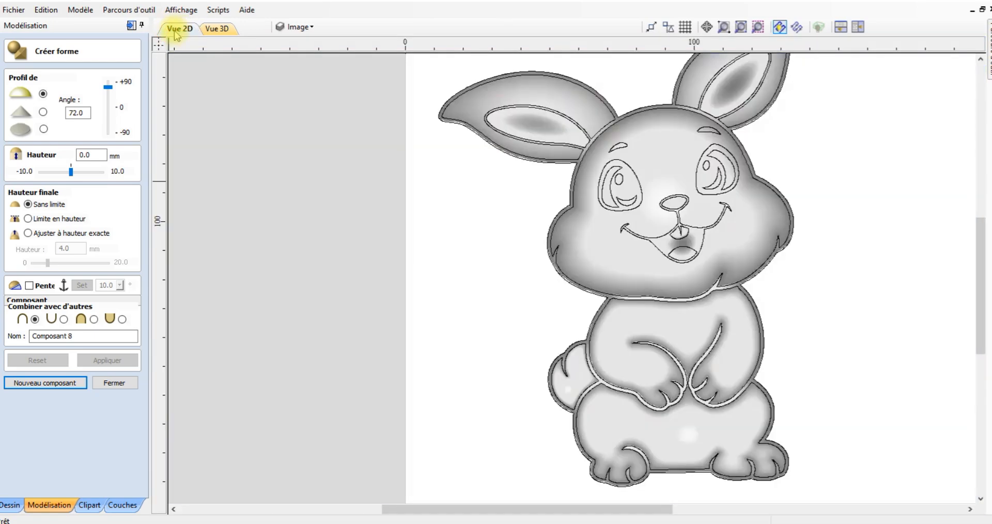
left_click(674, 207)
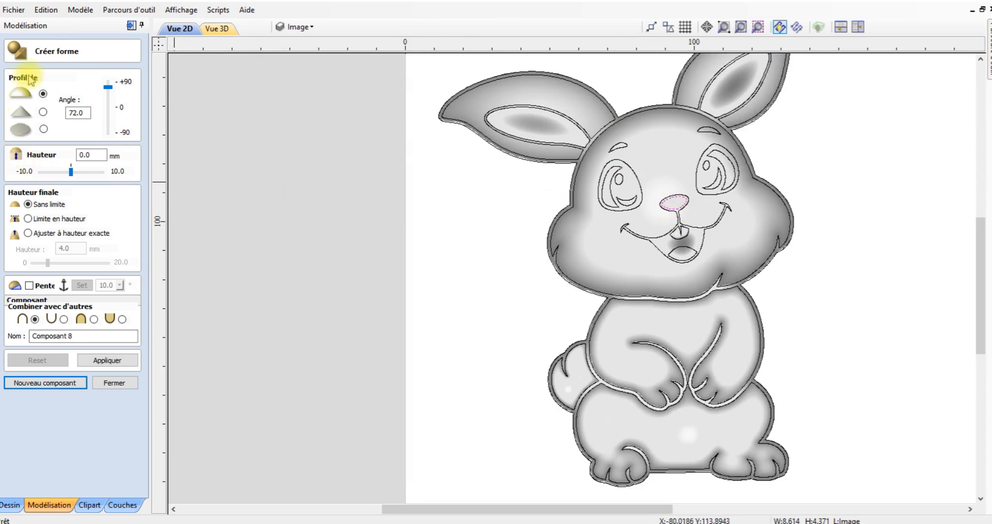
left_click(214, 30)
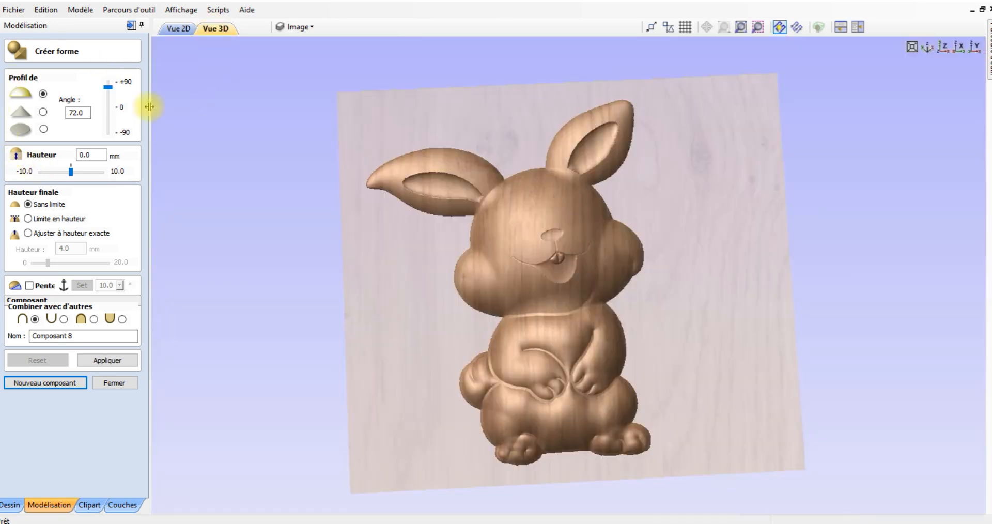
left_click(107, 360)
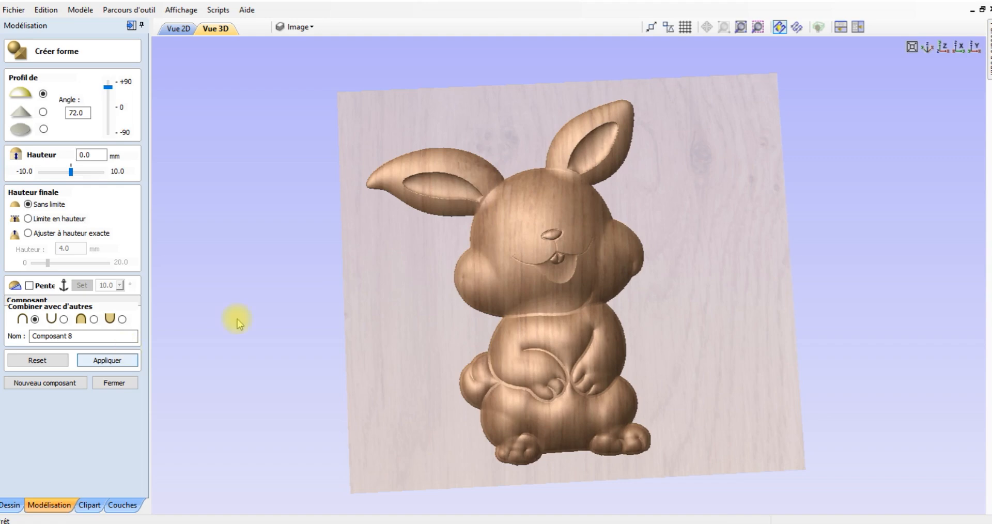
left_click_drag(410, 265, 529, 256)
scroll(529, 256, "up", 6)
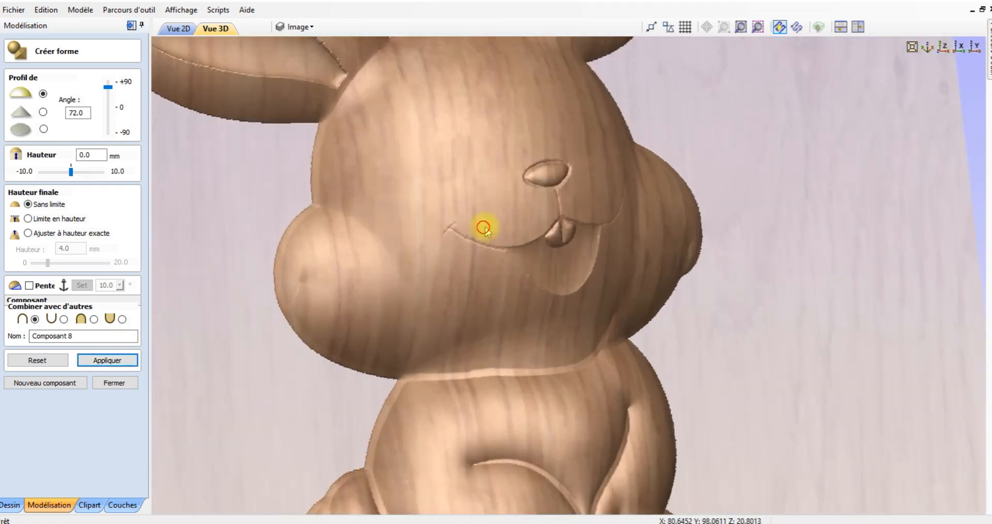
left_click_drag(629, 227, 689, 230)
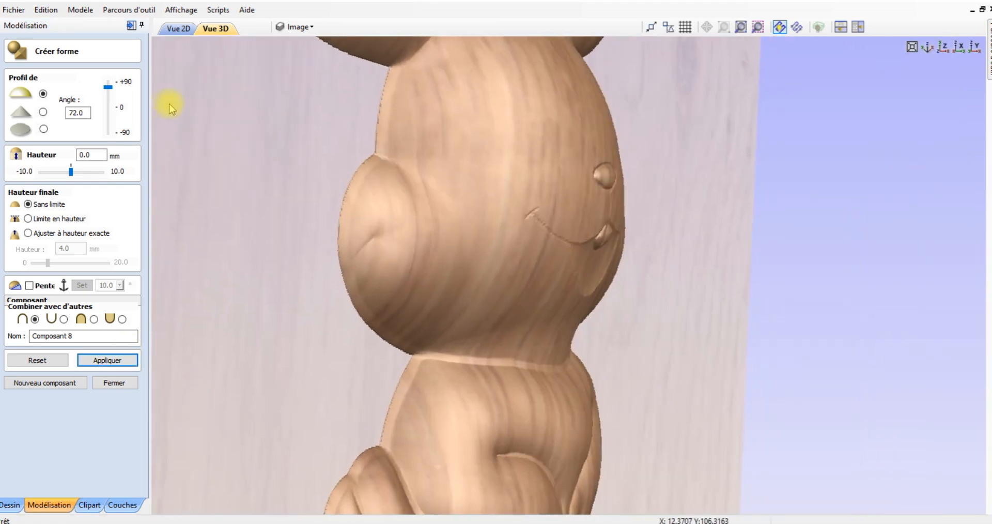
Set the nose shape's angle to 90°, check its profile from the side and apply it
left_click_drag(108, 89, 108, 82)
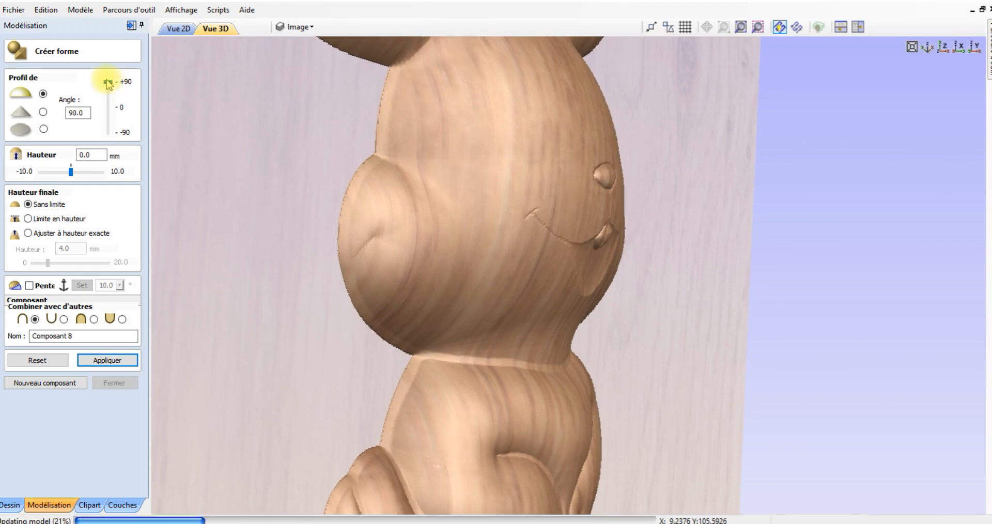
left_click(540, 212)
left_click_drag(468, 212, 703, 204)
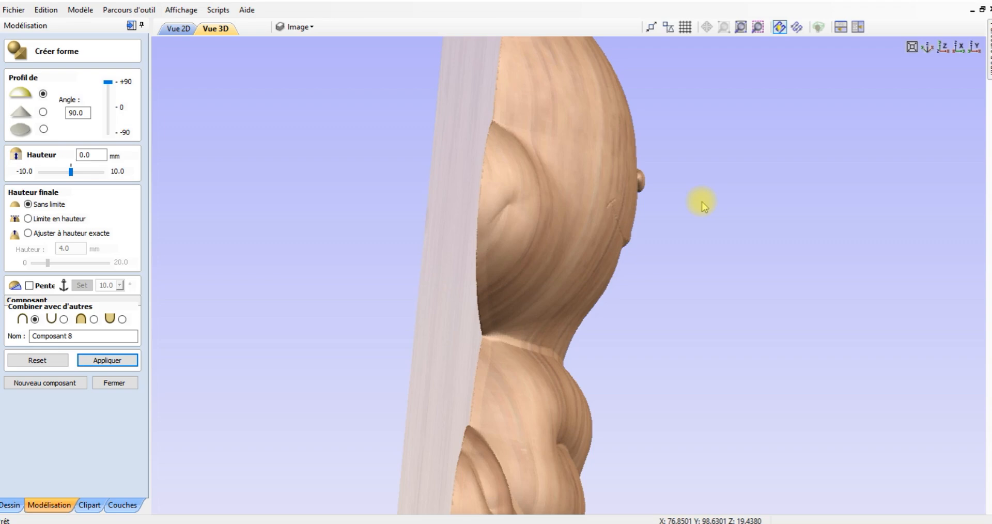
left_click(556, 237)
left_click_drag(504, 238, 146, 250)
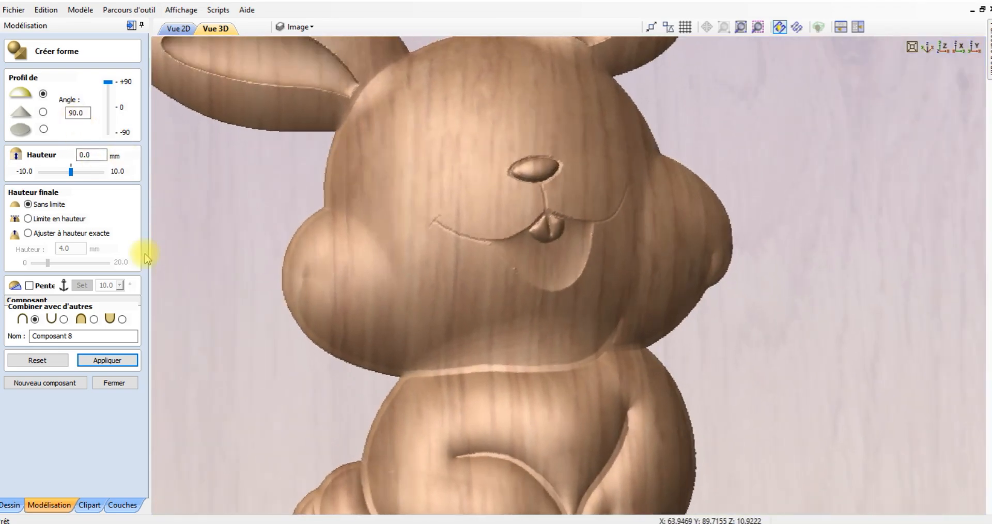
left_click(92, 363)
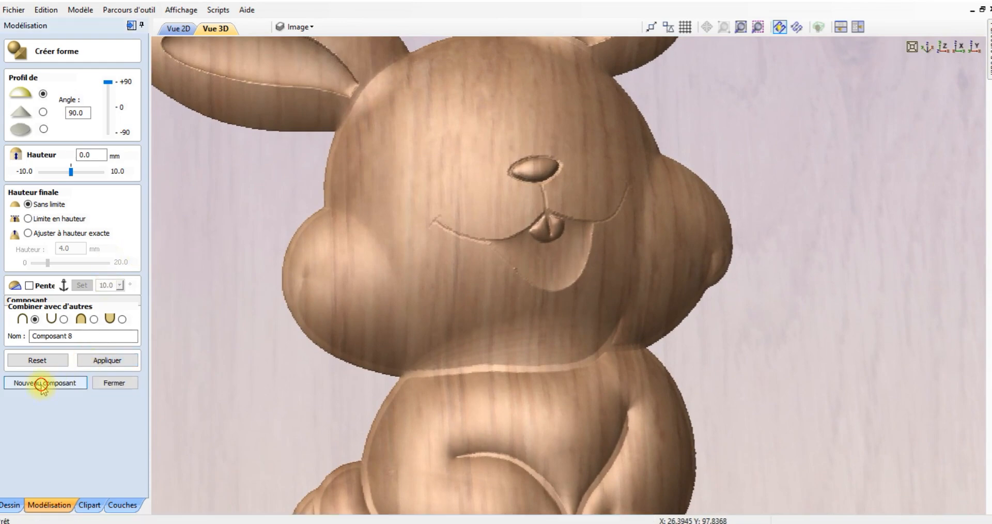
Start a new component and select the outer outlines of both eyes in the 2D view
left_click(41, 383)
scroll(455, 259, "down", 5)
left_click_drag(482, 279, 380, 263)
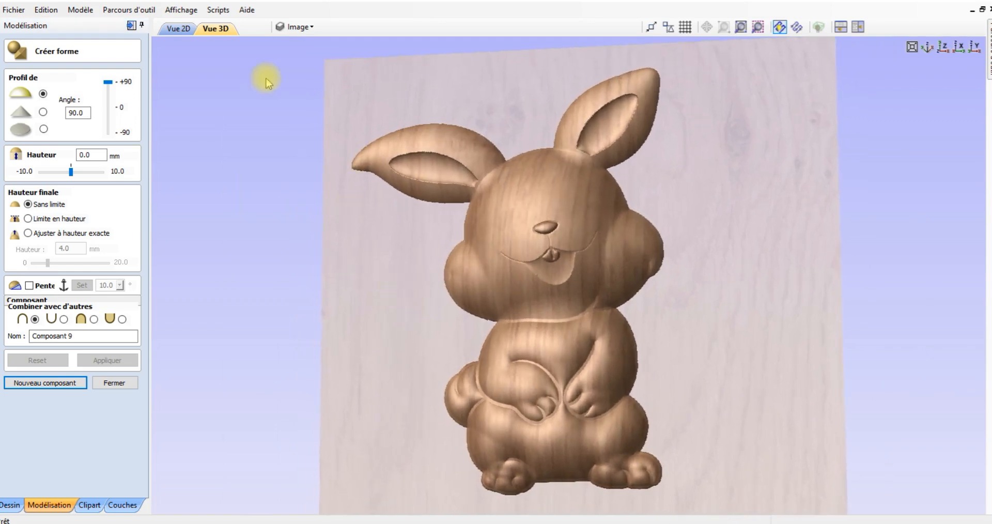
left_click(173, 28)
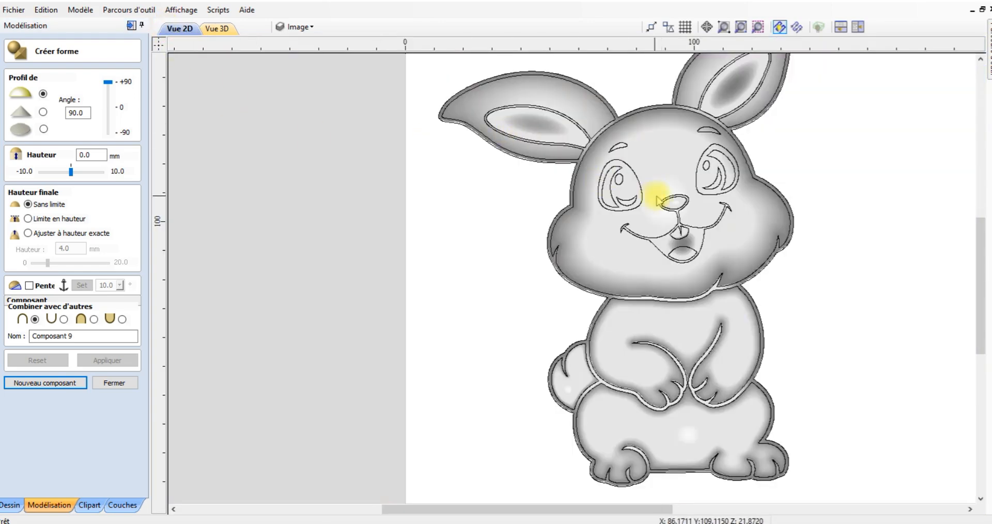
scroll(656, 193, "up", 2)
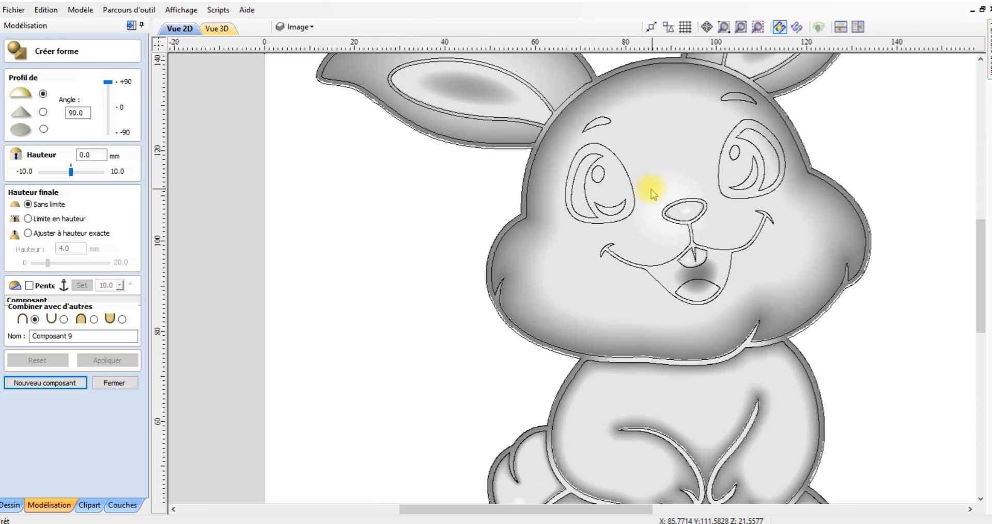
left_click(625, 168)
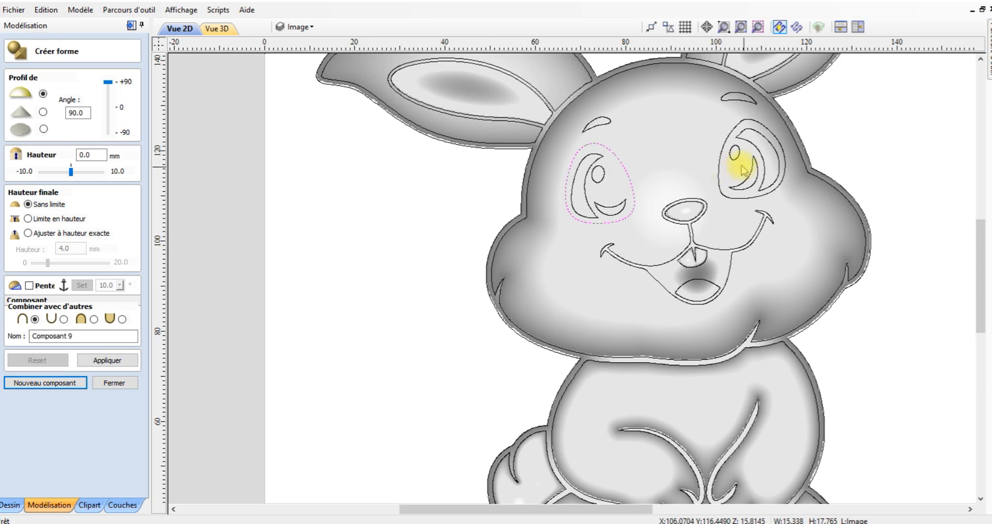
left_click(719, 173, "shift")
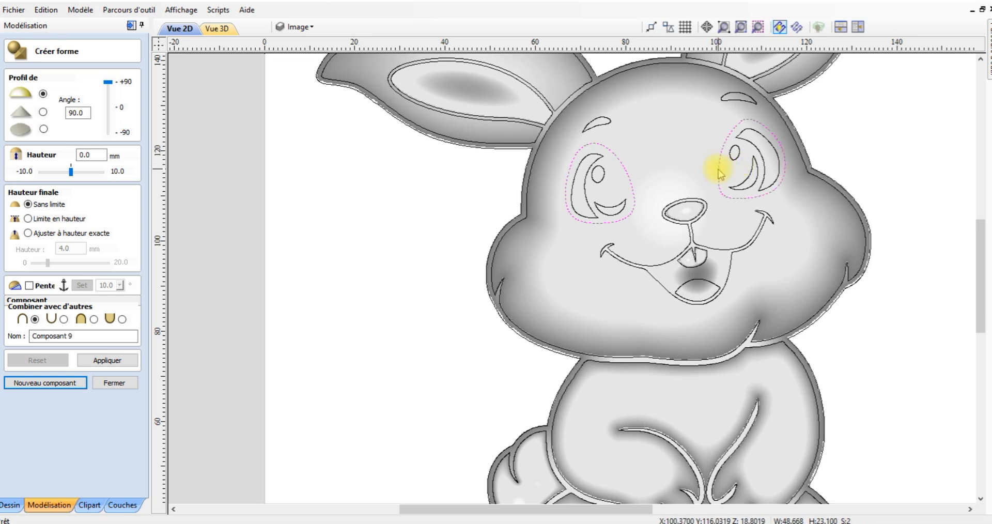
Recess both eye outlines with a rounded profile at an angle of -40° and apply the shape
left_click(221, 30)
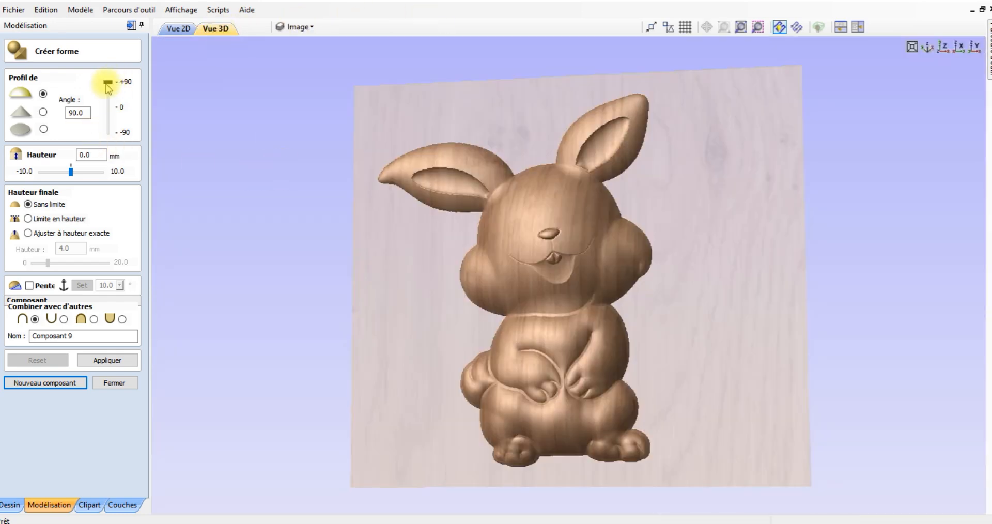
left_click_drag(107, 84, 110, 115)
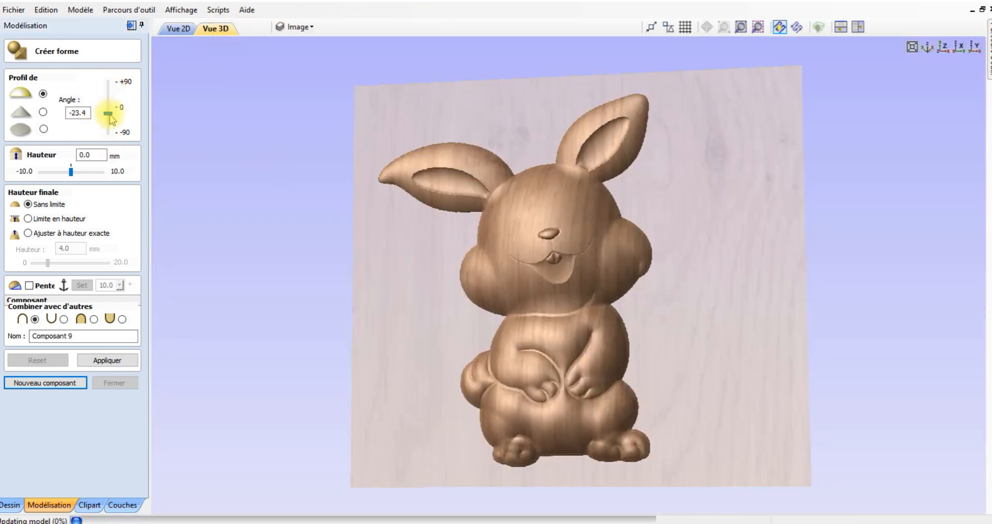
left_click_drag(106, 116, 106, 120)
left_click_drag(409, 298, 619, 257)
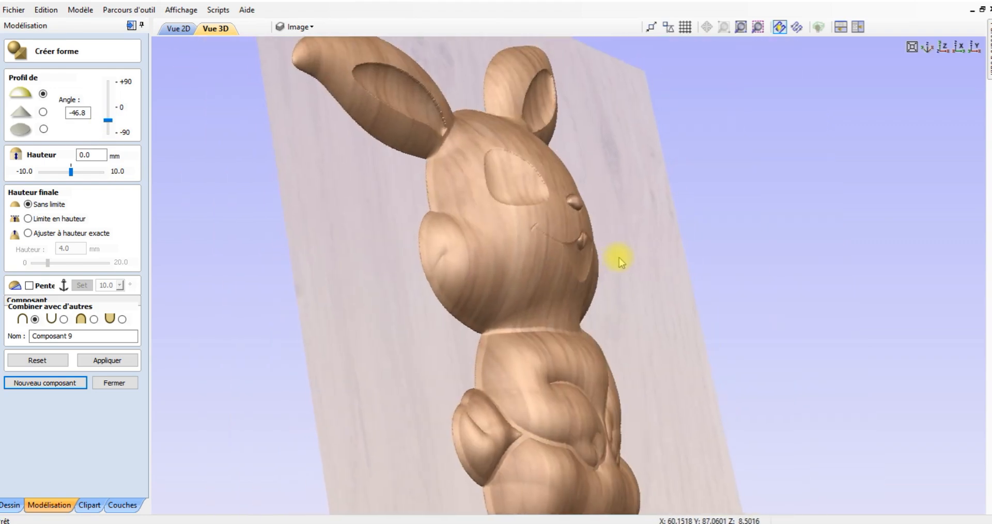
left_click_drag(107, 120, 108, 121)
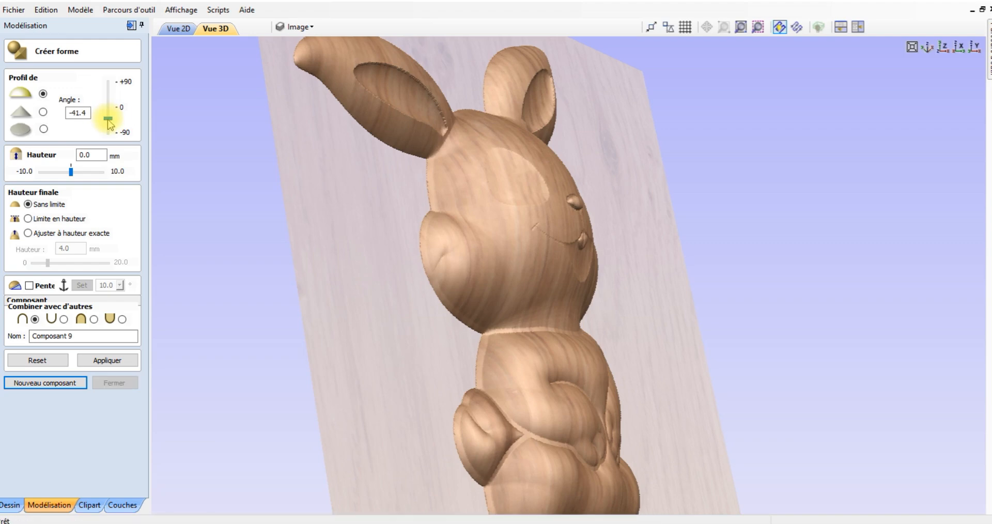
left_click(86, 111)
double_click(86, 111)
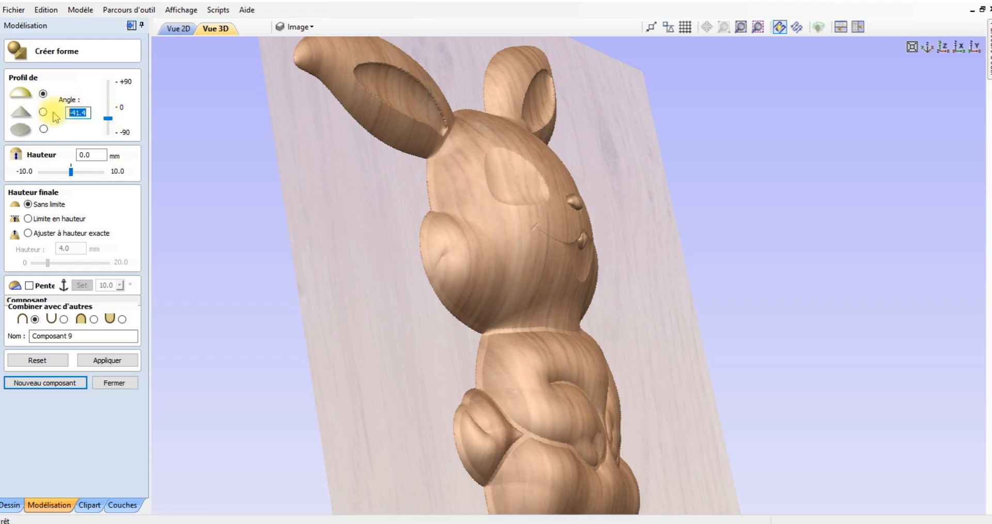
type("-40")
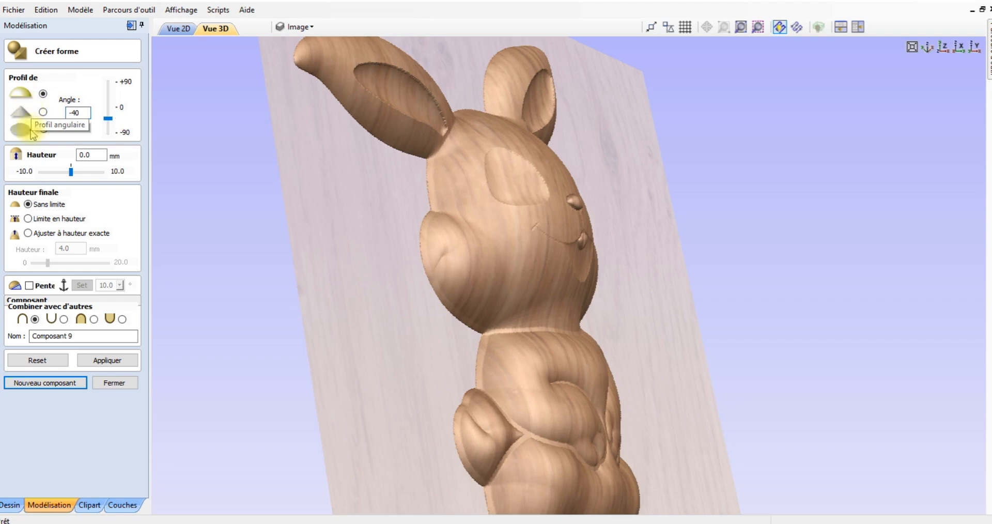
left_click(106, 360)
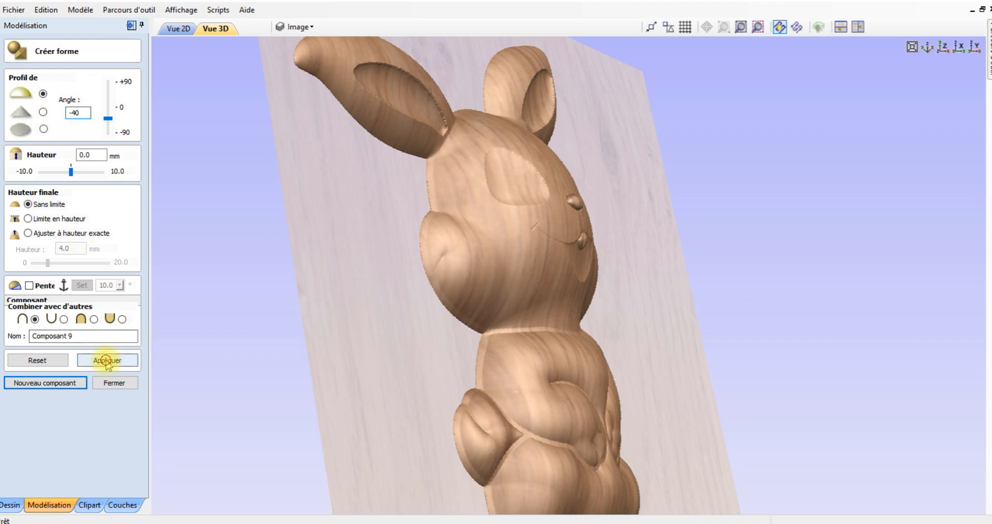
left_click_drag(558, 299, 372, 335)
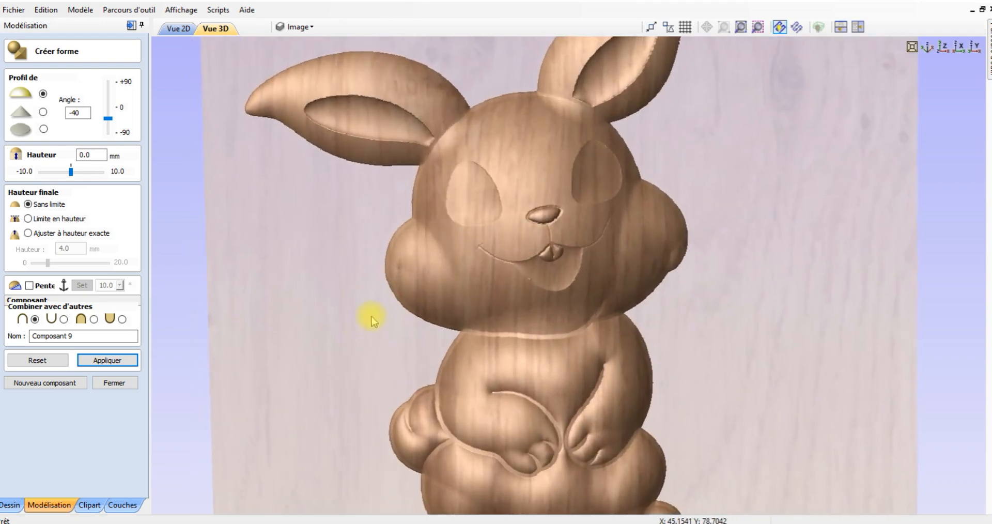
Start a new component and select the six inner outlines of both eyes, the crescents and small ovals
left_click(48, 385)
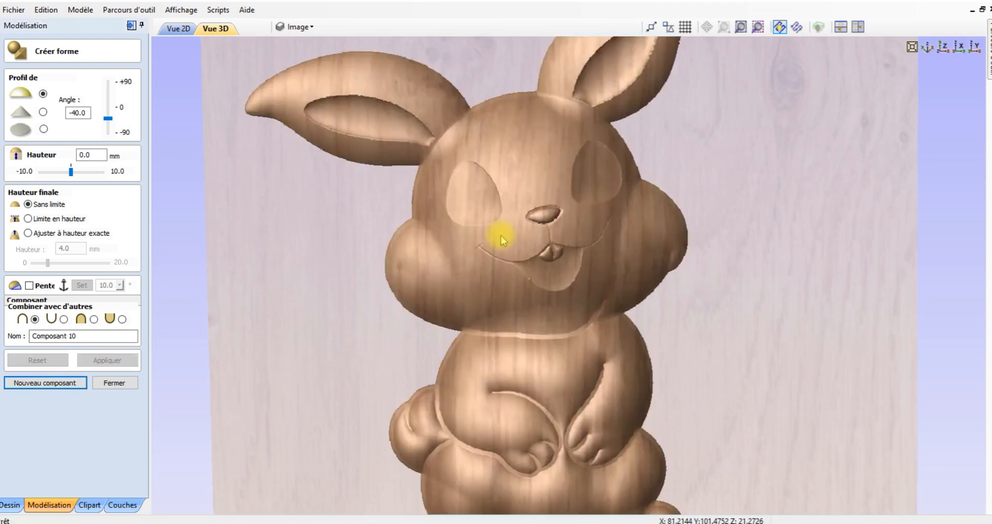
left_click(177, 30)
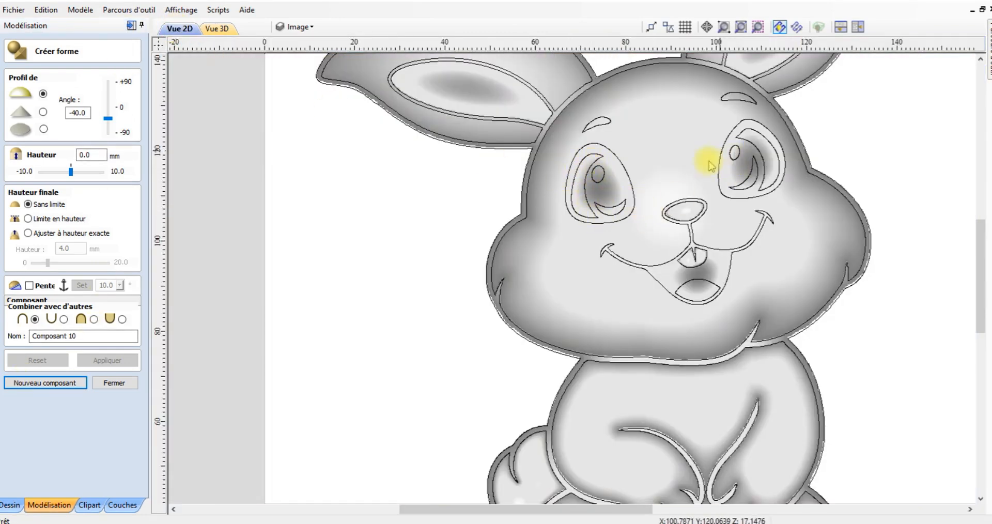
left_click(585, 192)
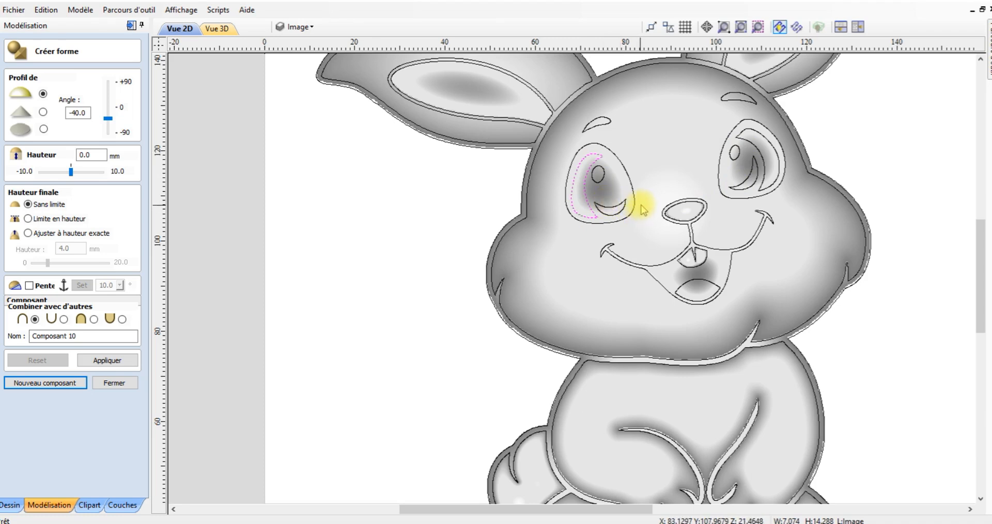
left_click(619, 208, "shift")
left_click(598, 176, "shift")
left_click(734, 158, "shift")
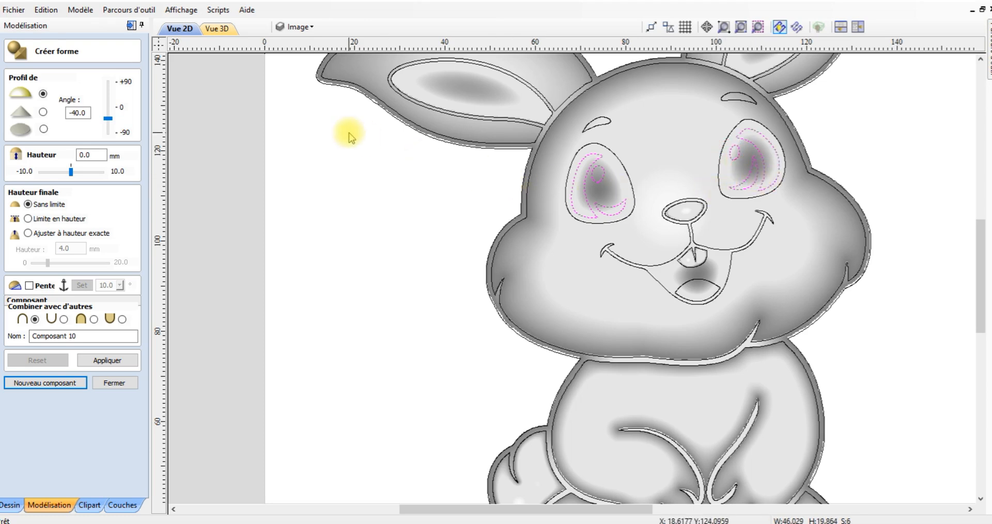
Raise the inner eye details with a rounded profile at an angle of 63° and inspect them in 3D
left_click(216, 30)
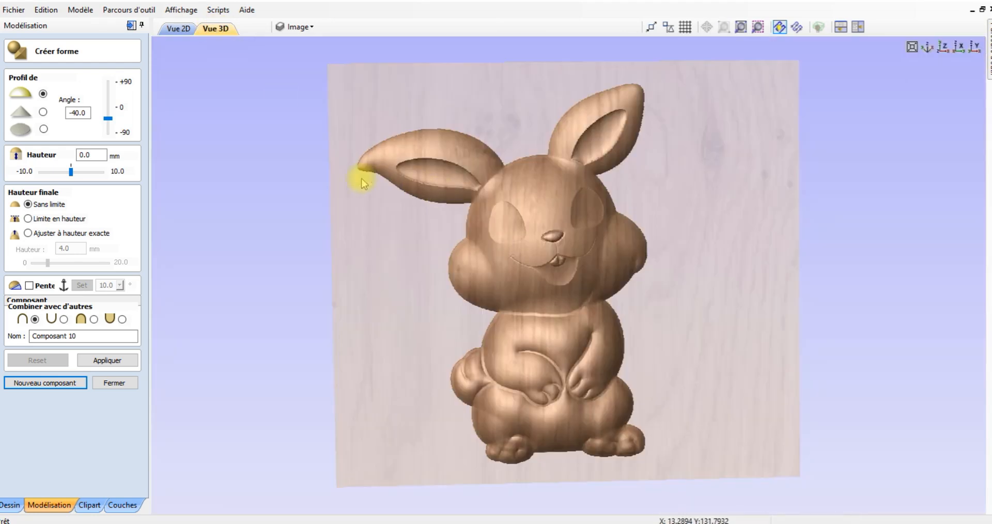
left_click_drag(108, 117, 107, 101)
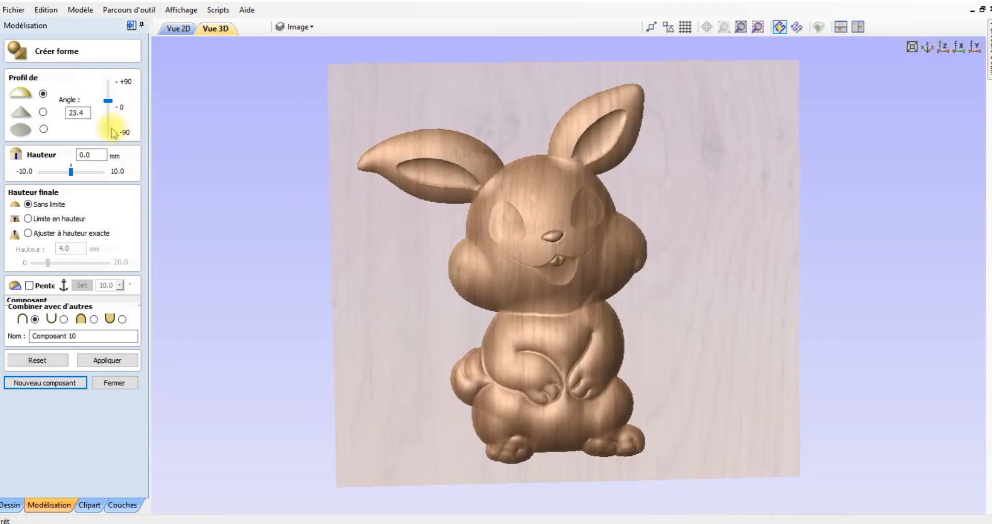
scroll(404, 245, "up", 2)
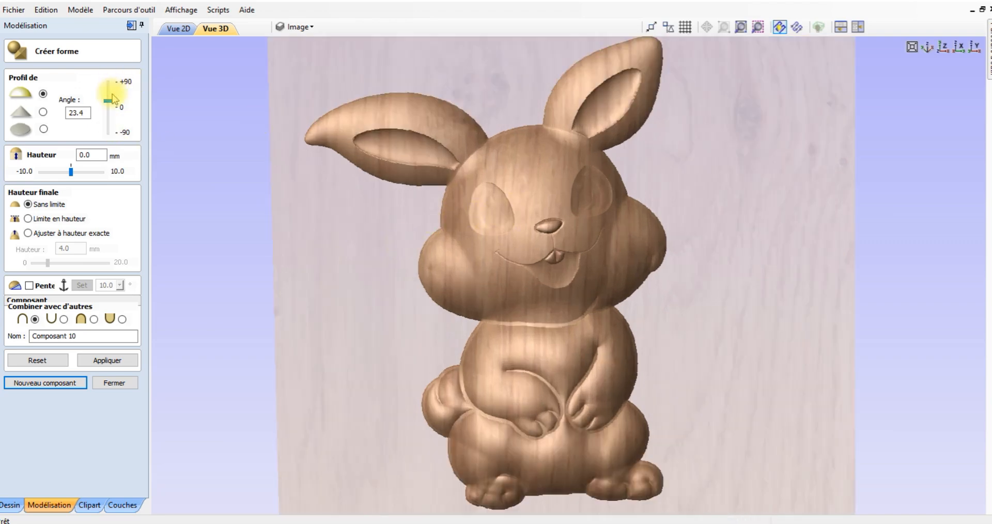
left_click_drag(106, 99, 107, 89)
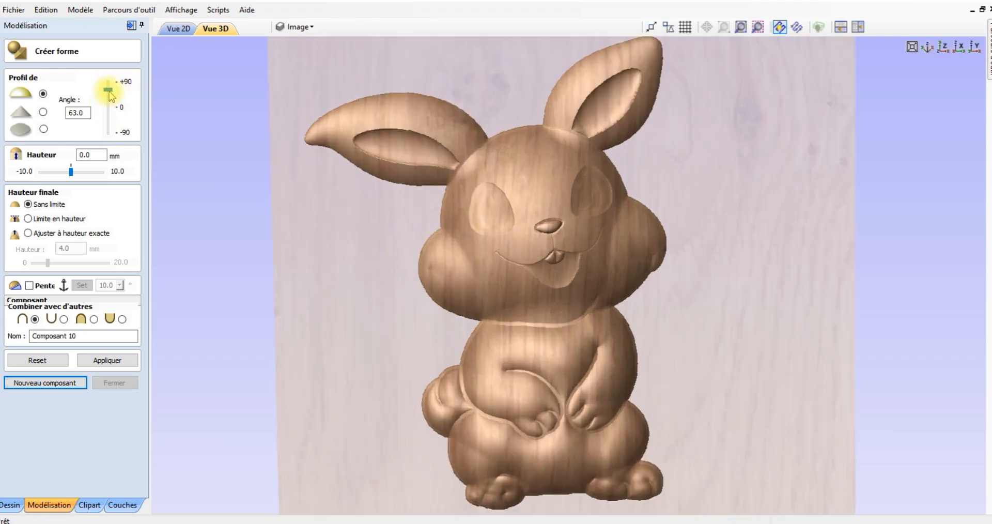
left_click(462, 303)
left_click_drag(563, 289, 472, 264)
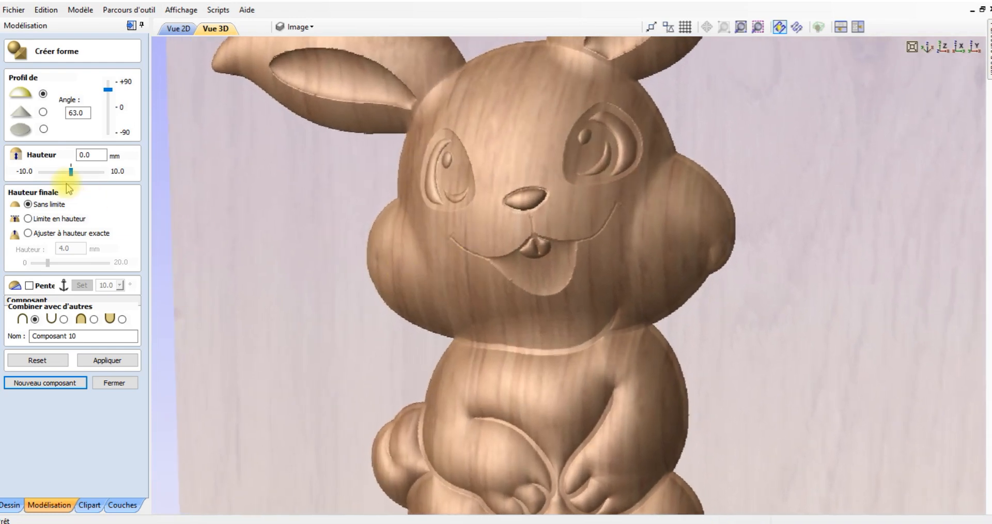
Set the rounded profile angle of the inner eye details to 60°, apply it and inspect the face in 3D
double_click(88, 113)
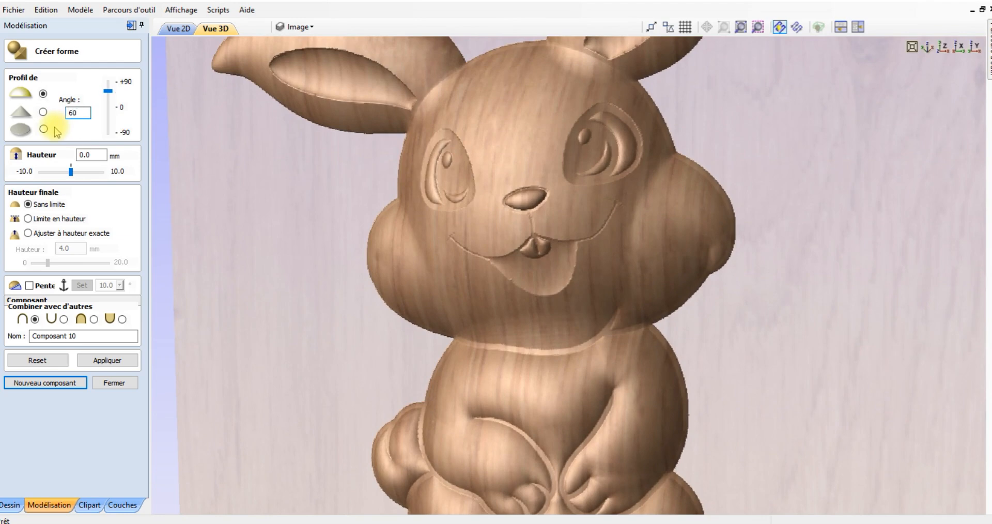
type("60")
left_click(110, 360)
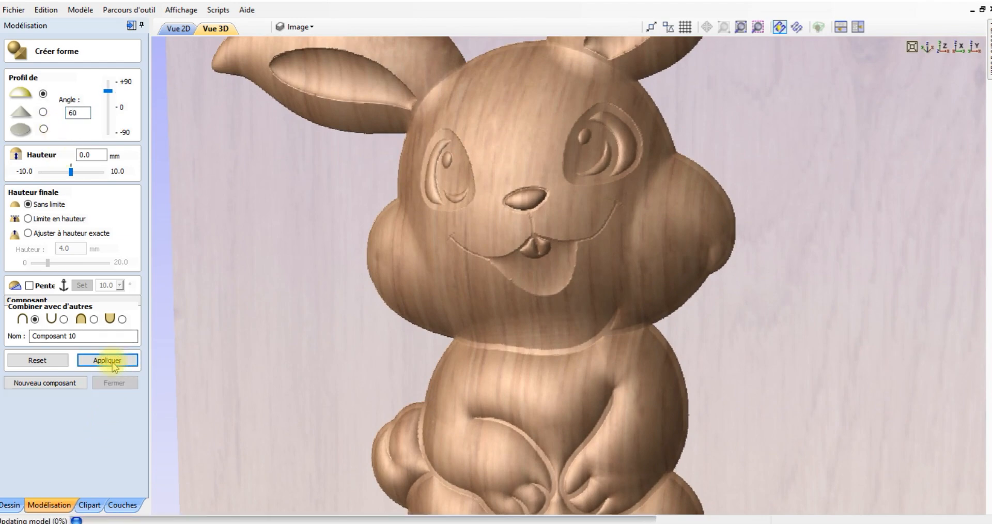
left_click(233, 333)
left_click_drag(353, 311, 327, 309)
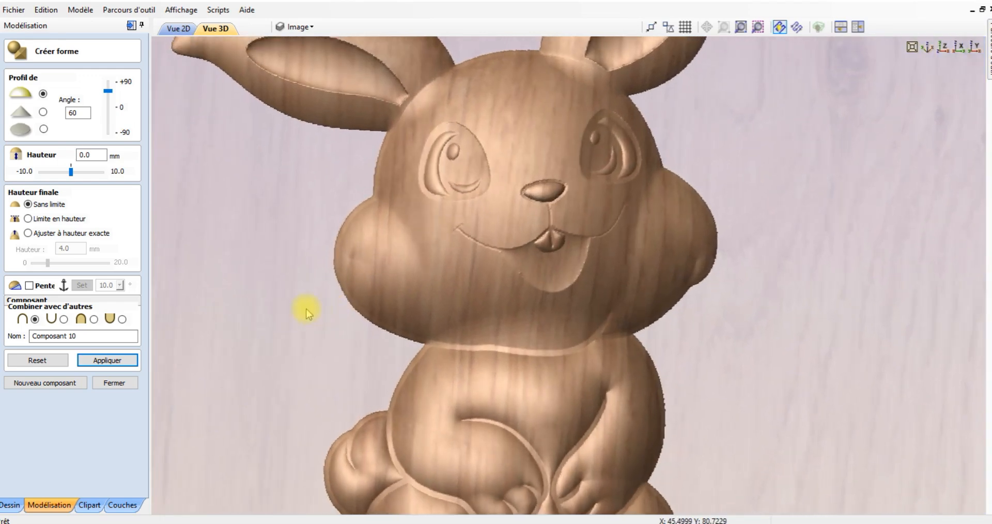
Start a new component and select both eyebrow outlines in the 2D view
left_click(48, 385)
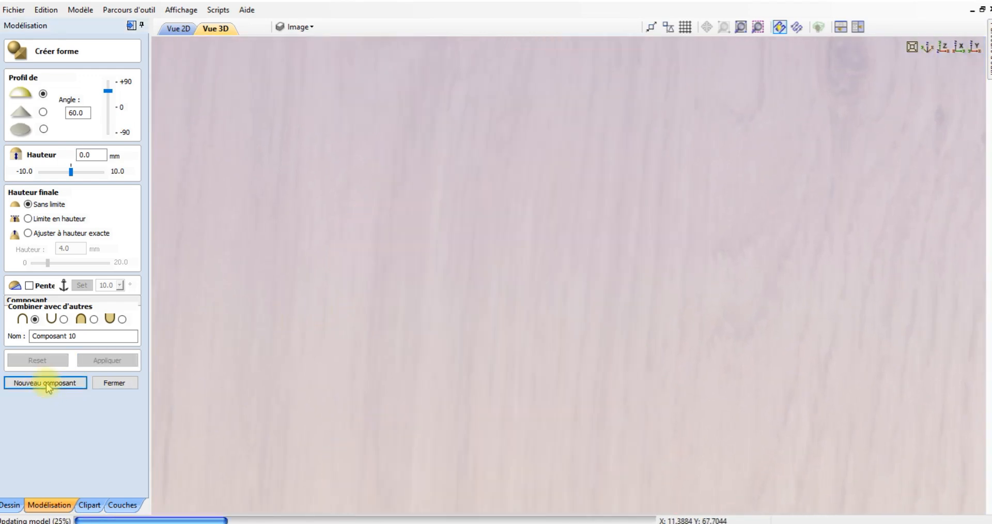
scroll(324, 265, "down", 3)
left_click(171, 30)
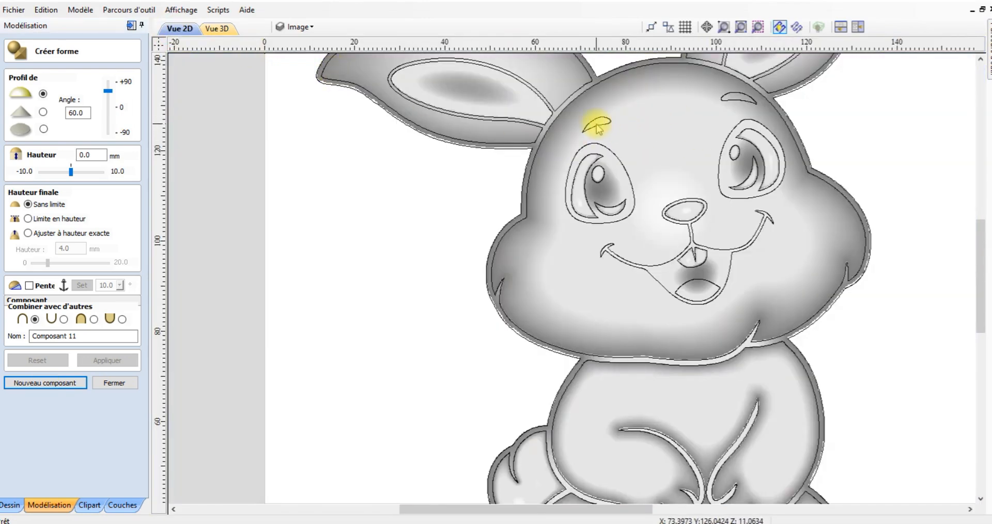
left_click(597, 129)
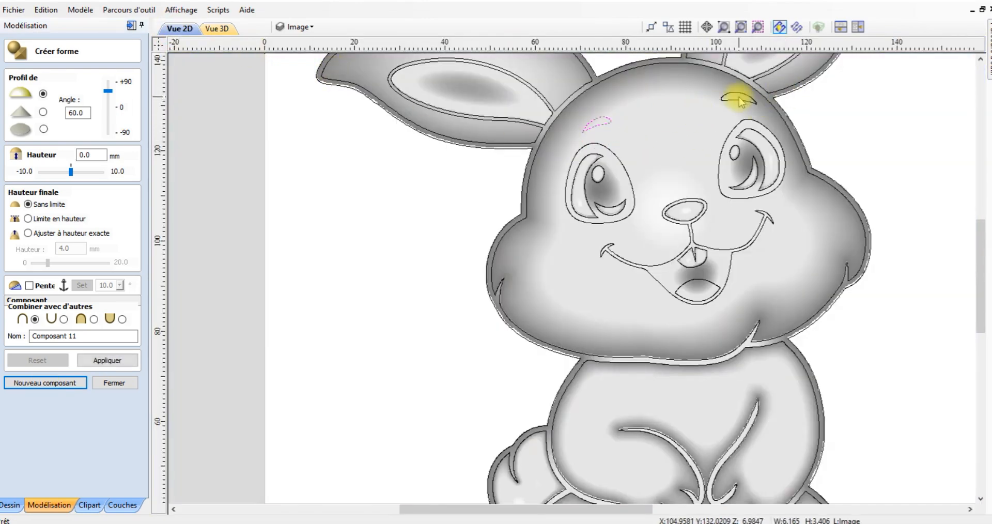
left_click(737, 101, "shift")
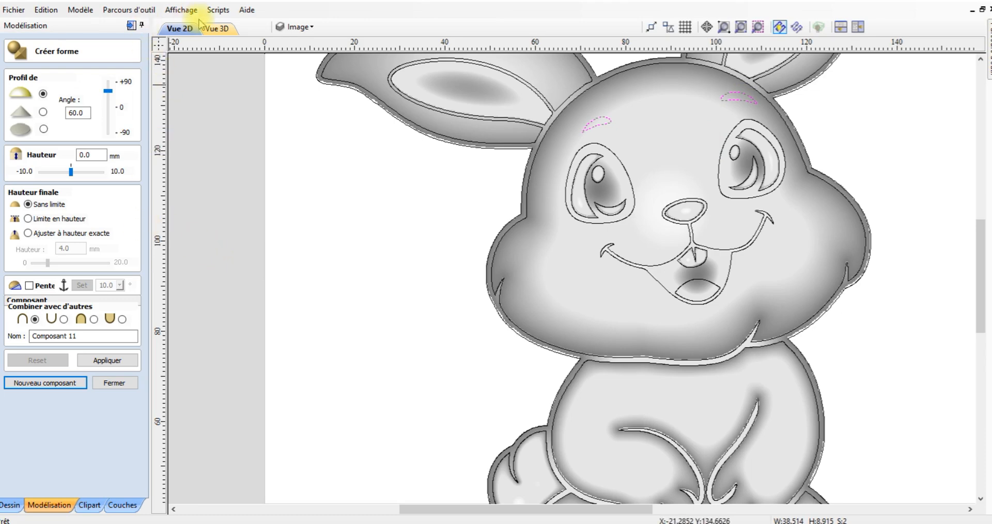
Raise both eyebrows with a rounded profile at an angle of 60° and inspect the head from the side in 3D
left_click(219, 29)
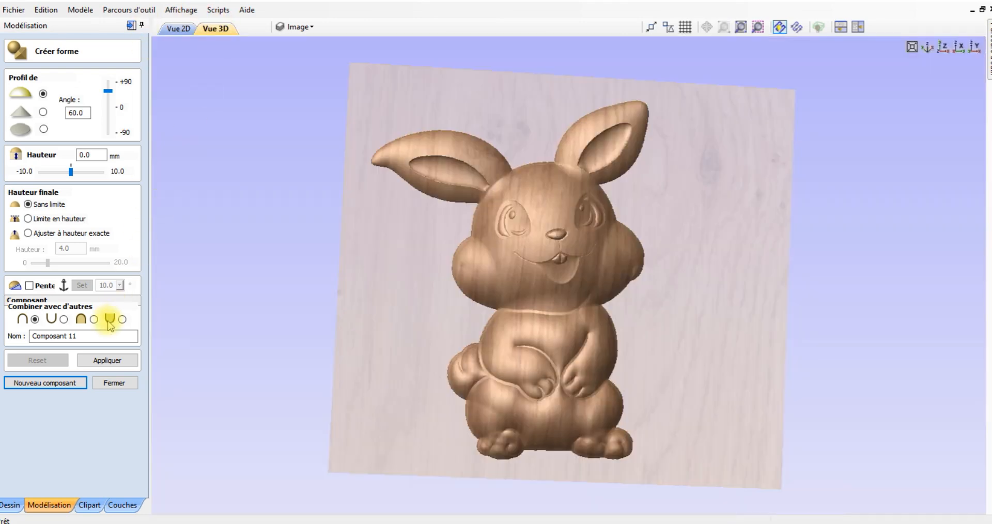
left_click(106, 360)
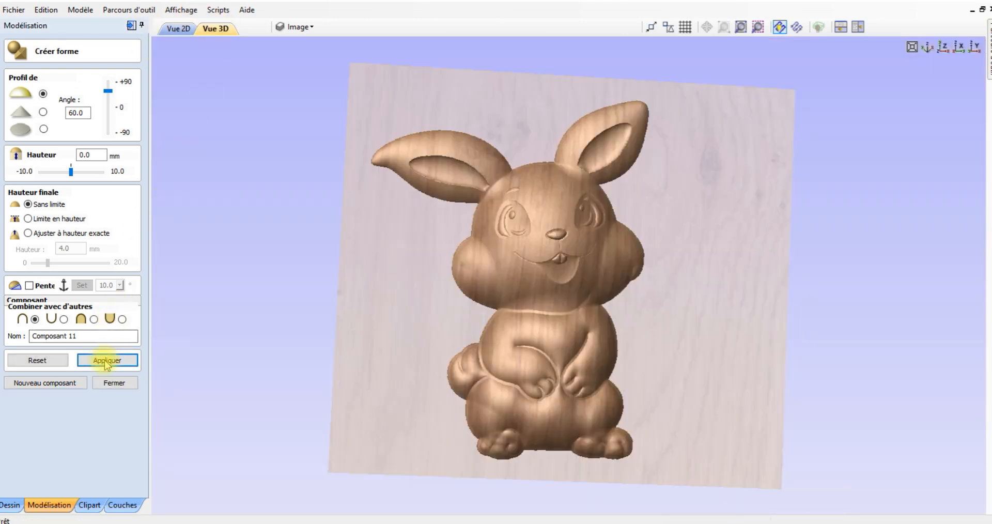
scroll(526, 186, "up", 3)
left_click_drag(563, 124, 674, 250)
left_click_drag(257, 388, 600, 347)
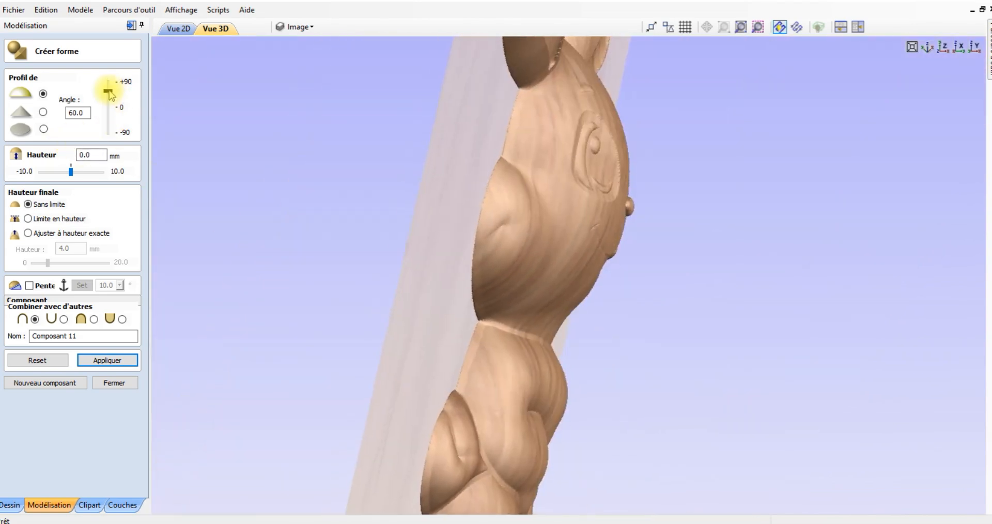
Increase the eyebrows' profile angle to 90°, check them in 3D and apply the shape
left_click_drag(109, 92, 109, 90)
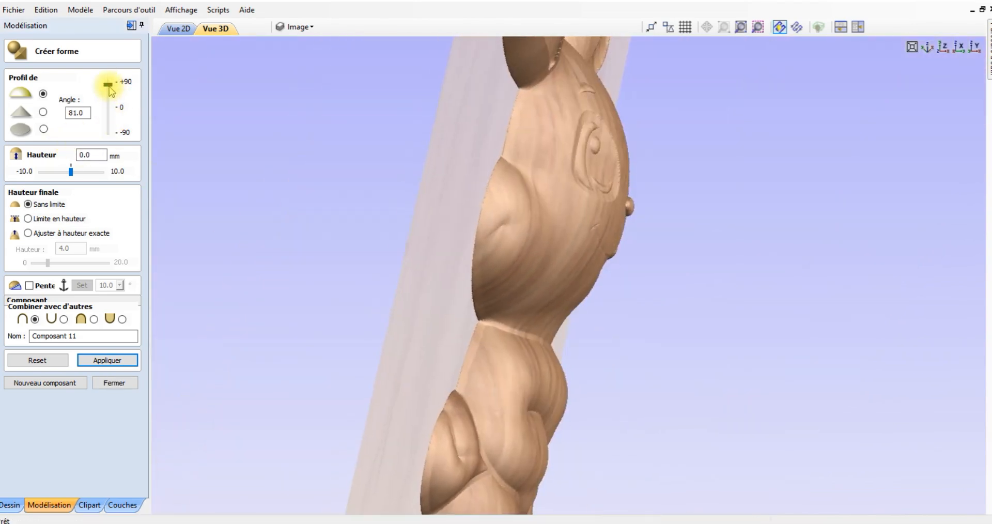
left_click_drag(534, 129, 140, 188)
left_click_drag(407, 213, 217, 160)
left_click_drag(109, 88, 109, 80)
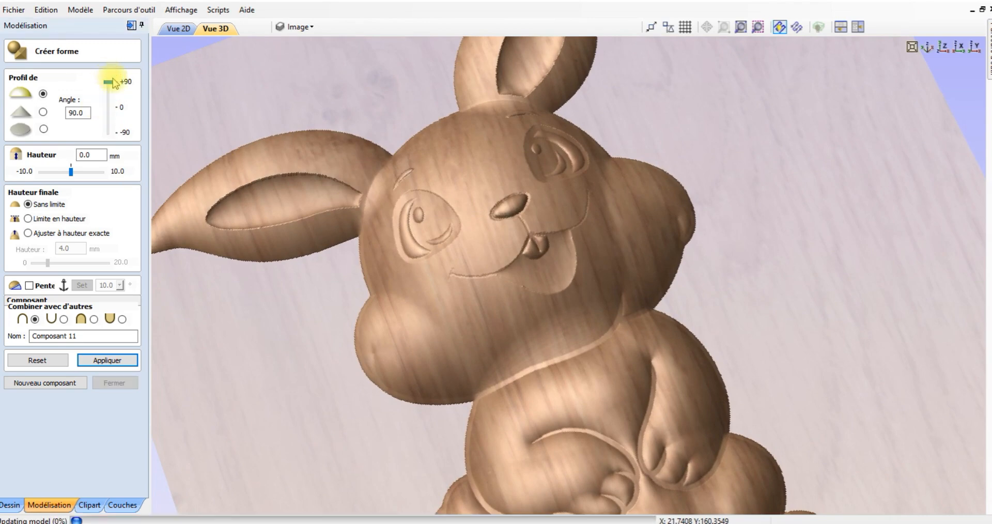
left_click_drag(377, 151, 640, 193)
scroll(556, 205, "down", 2)
left_click_drag(608, 292, 372, 286)
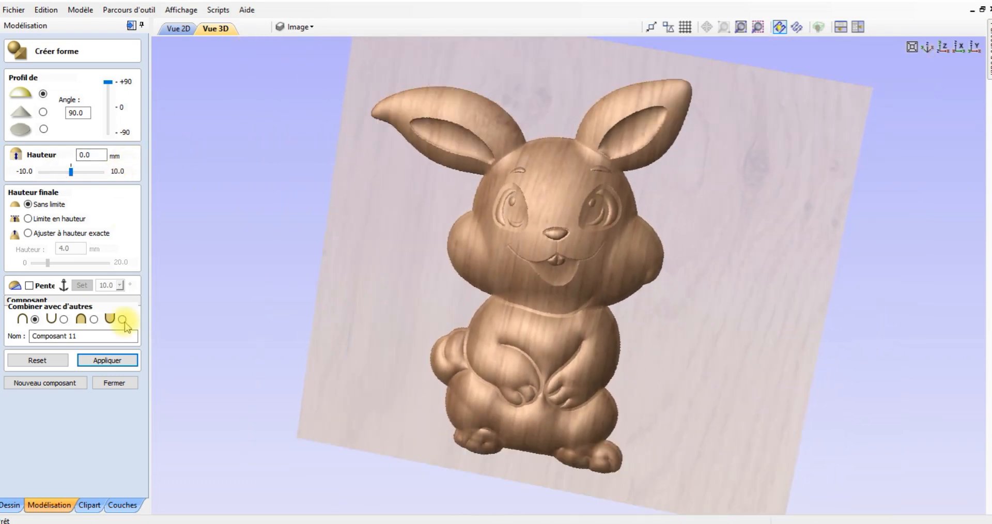
left_click(109, 360)
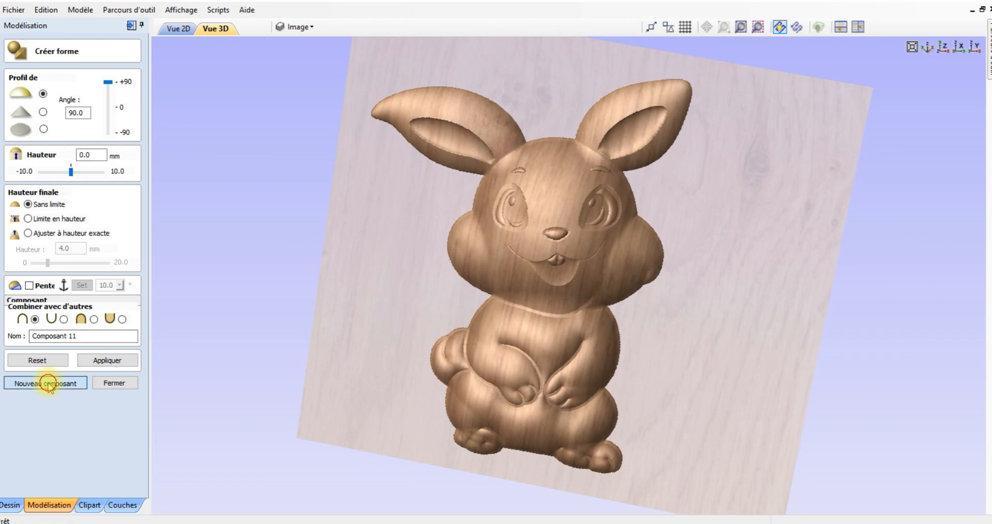
Start a new component and select the rim outlines of both ears in the 2D view
left_click(49, 383)
left_click_drag(328, 350, 285, 375)
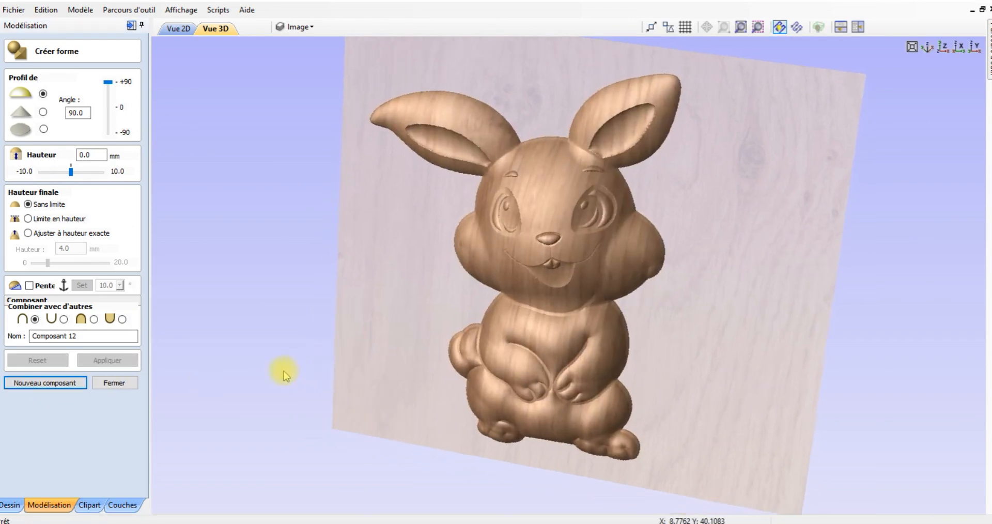
left_click_drag(710, 327, 753, 278)
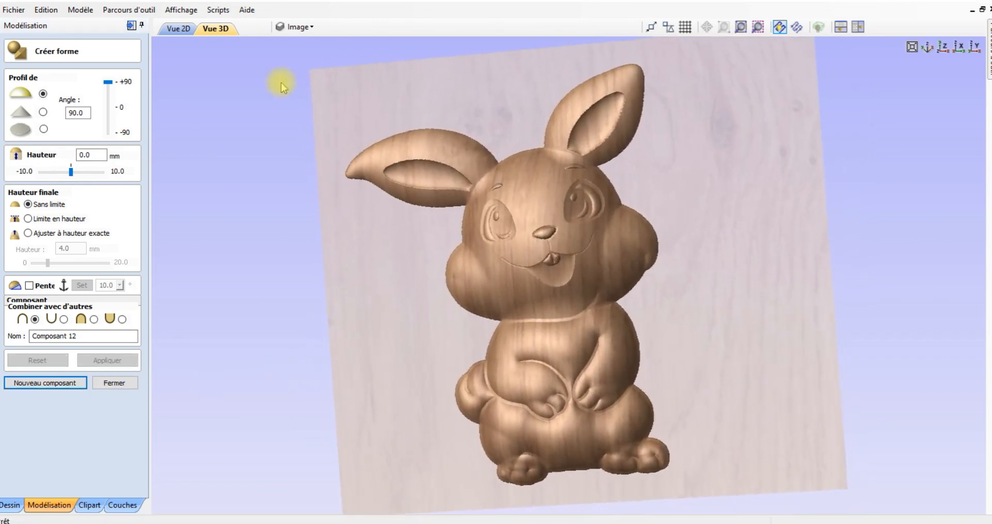
left_click(176, 29)
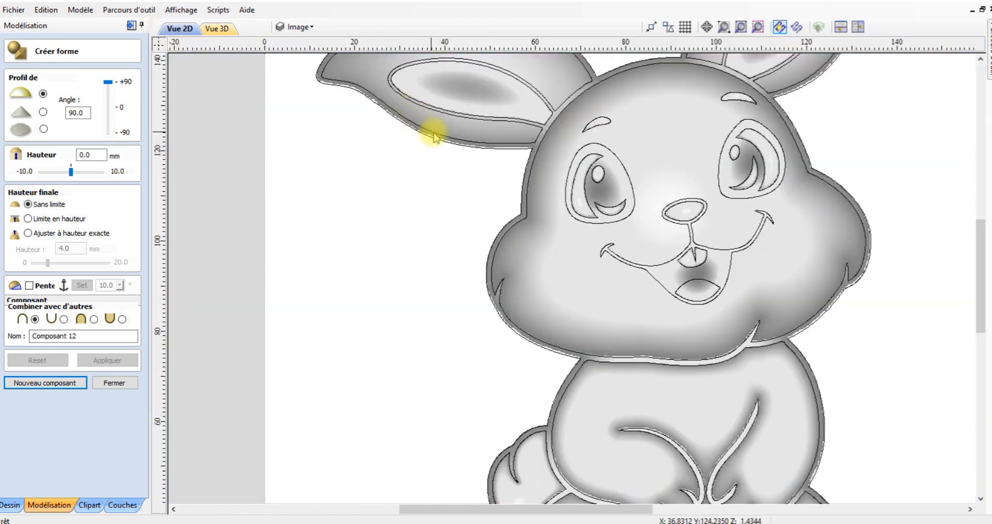
left_click(498, 147)
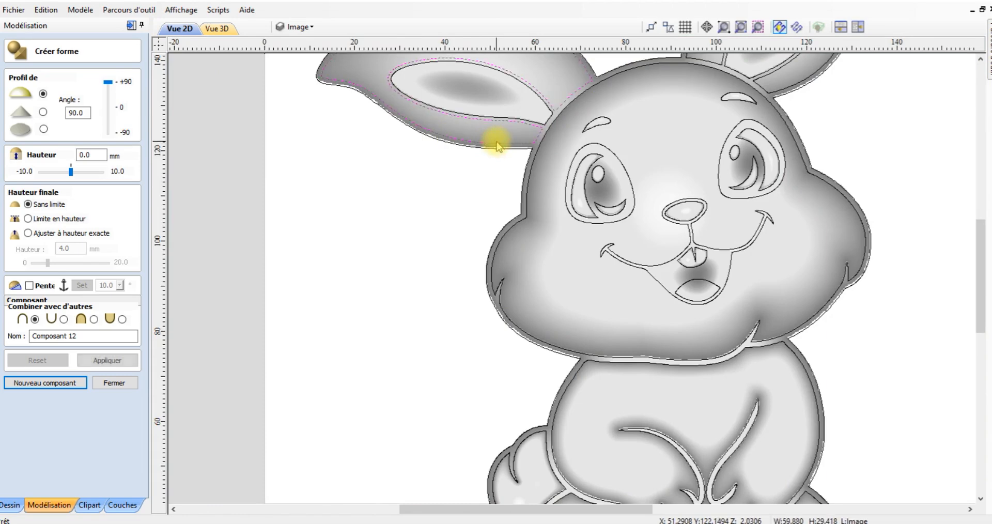
scroll(467, 173, "down", 2)
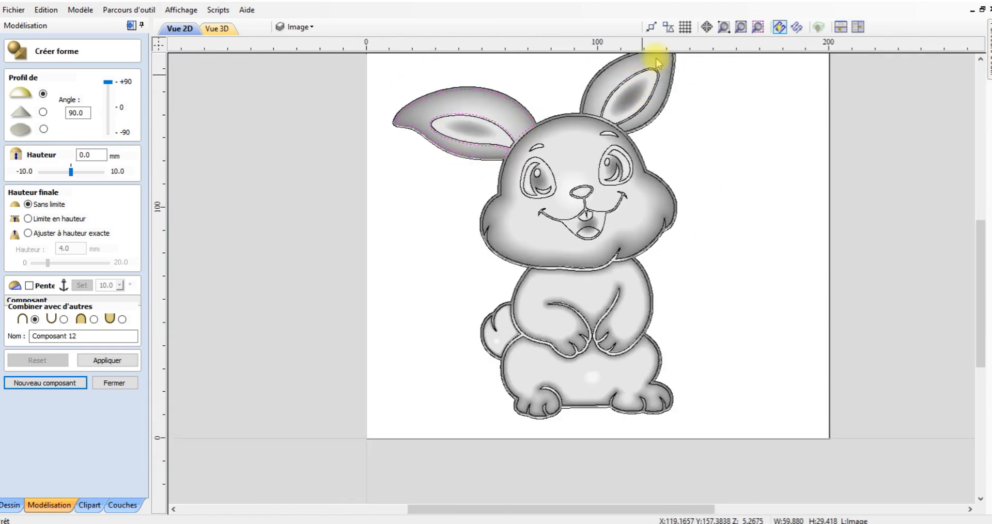
scroll(652, 78, "up", 2)
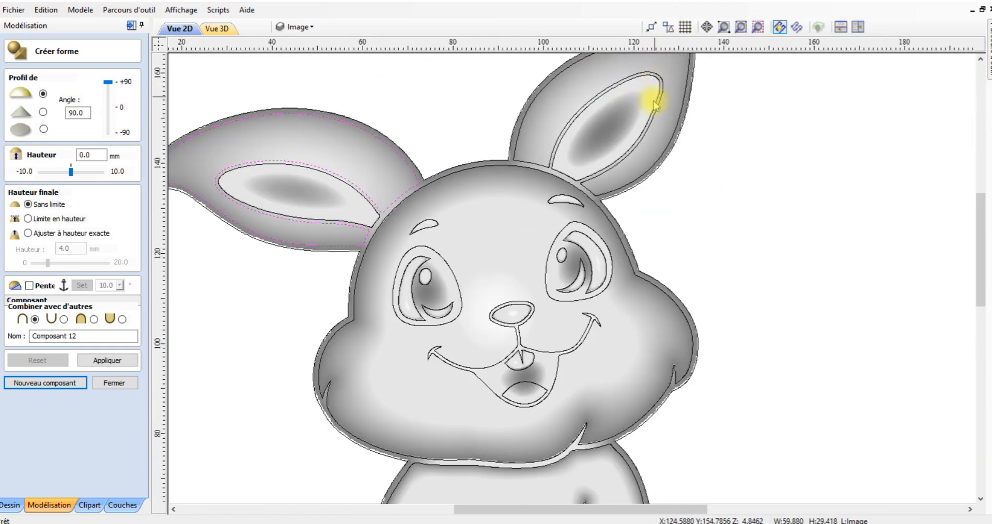
left_click(624, 162, "shift")
scroll(615, 158, "down", 2)
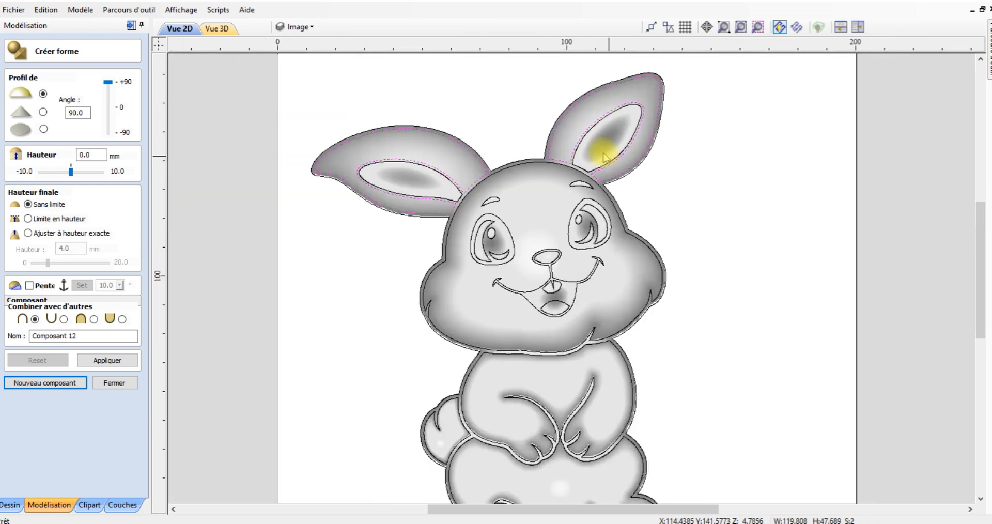
Raise both ear rims with a rounded profile at an angle of 36° and inspect the ears in 3D
left_click(214, 30)
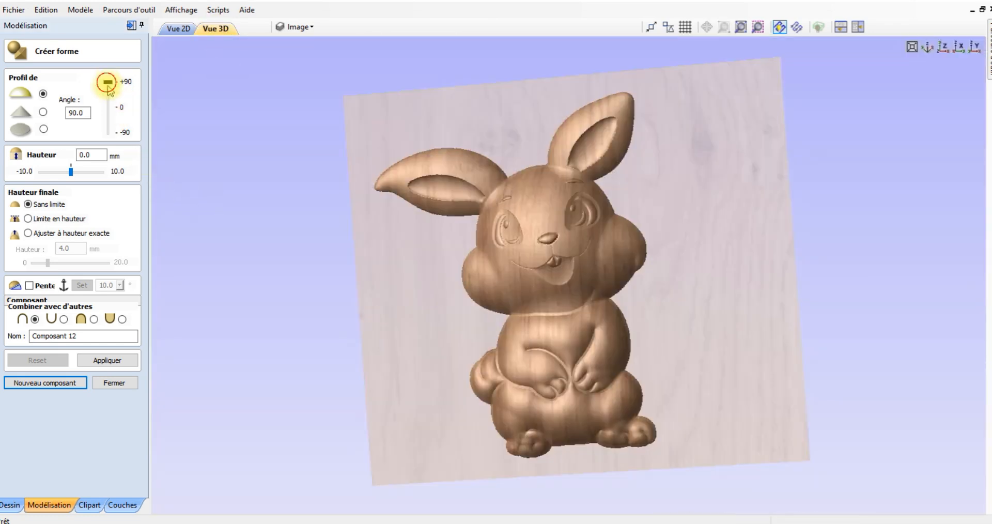
left_click_drag(107, 83, 110, 92)
left_click_drag(504, 314, 264, 185)
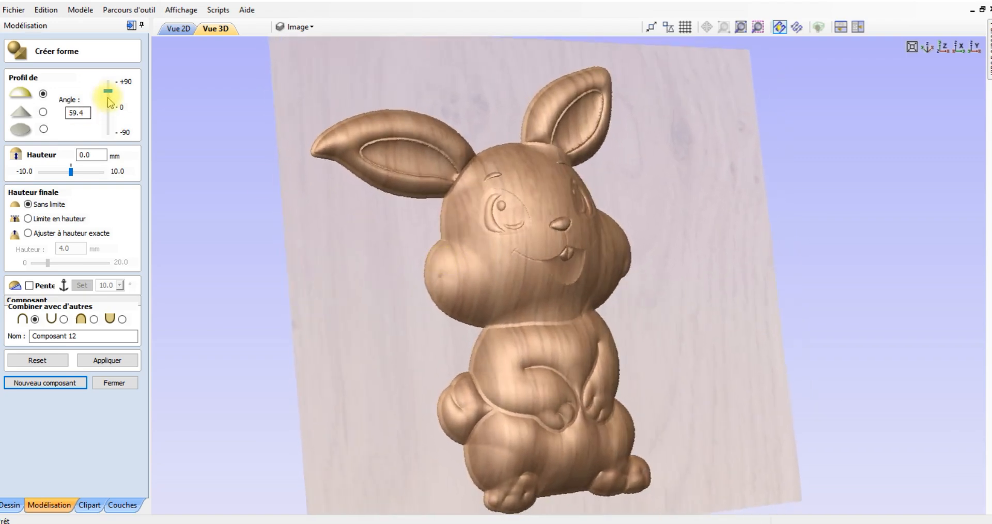
left_click_drag(108, 97, 109, 99)
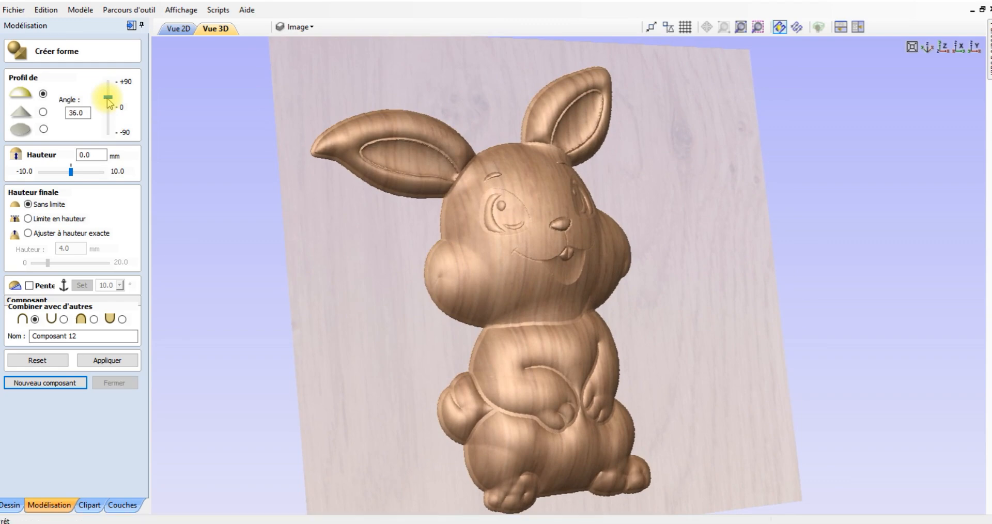
scroll(480, 215, "up", 3)
left_click_drag(304, 212, 215, 177)
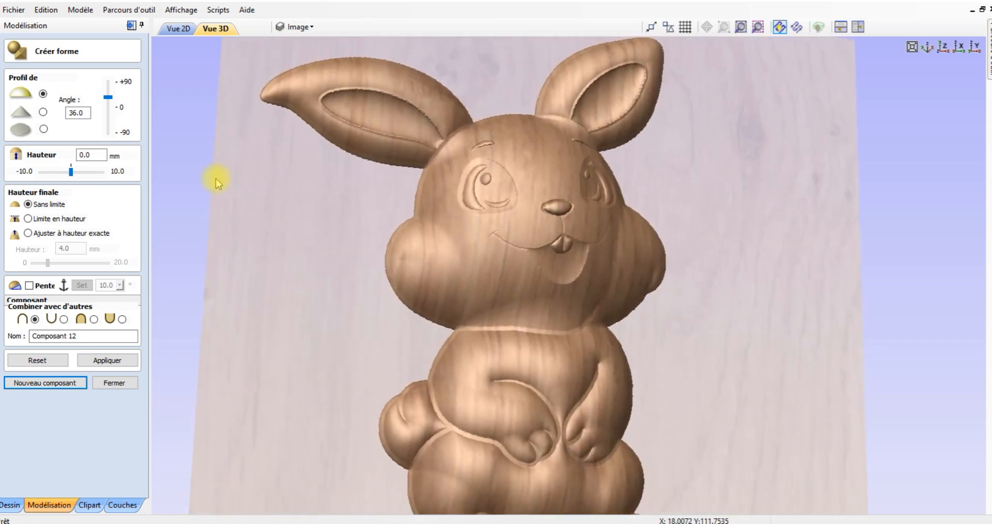
Set the ear rims' profile angle to 45°, apply the shape and check the whole rabbit in 3D
left_click_drag(780, 188, 494, 277)
left_click_drag(107, 97, 112, 93)
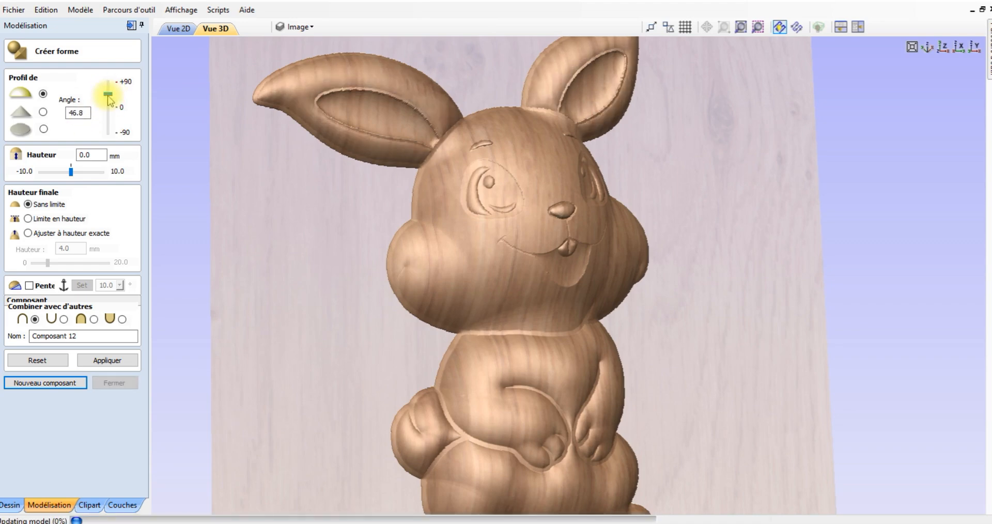
left_click_drag(274, 181, 316, 171)
left_click_drag(85, 109, 43, 115)
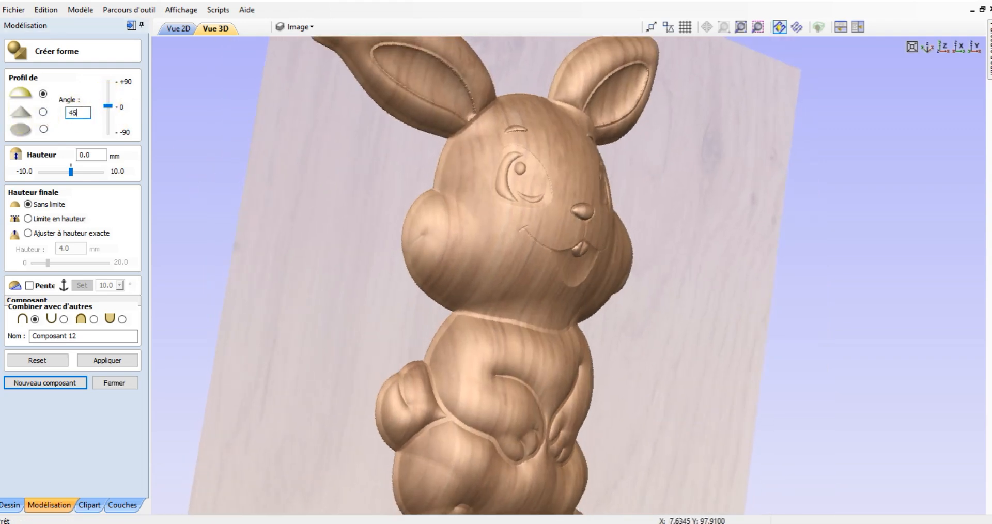
left_click(110, 361)
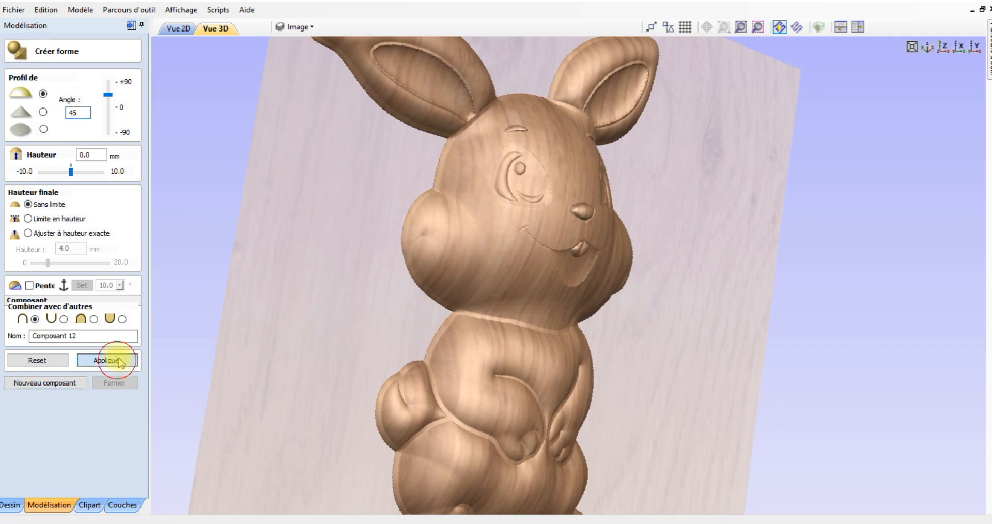
scroll(435, 295, "down", 3)
left_click_drag(433, 286, 275, 331)
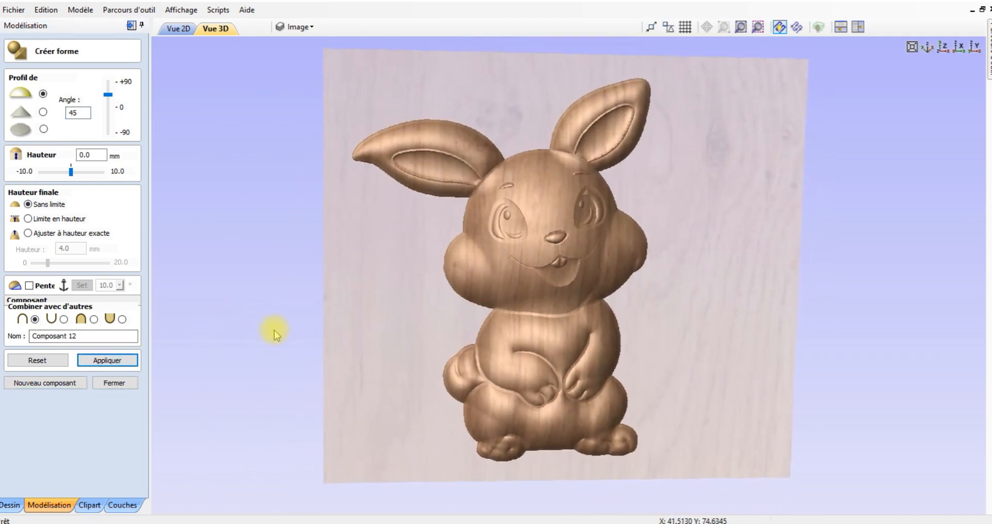
Start a new component and select the tongue outline inside the mouth in the 2D view
left_click(27, 386)
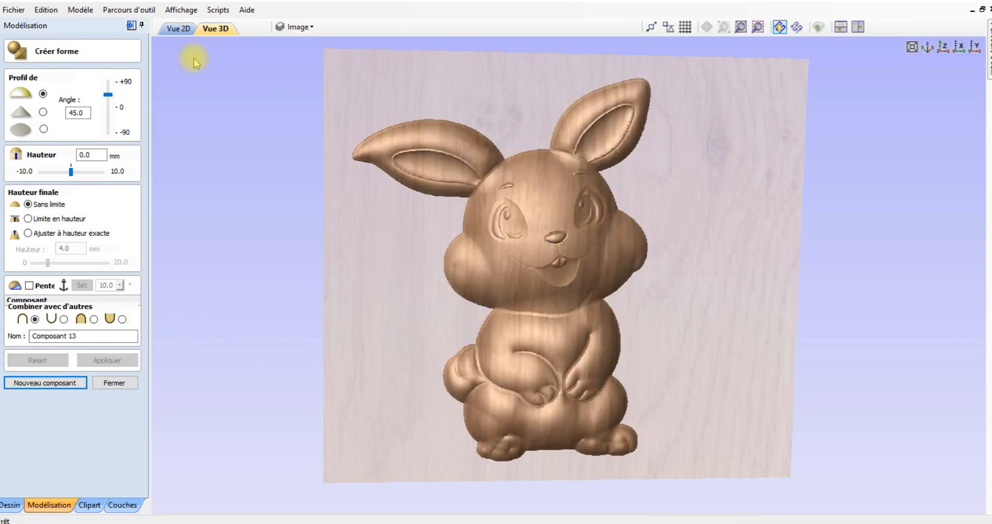
left_click(178, 29)
scroll(564, 276, "up", 2)
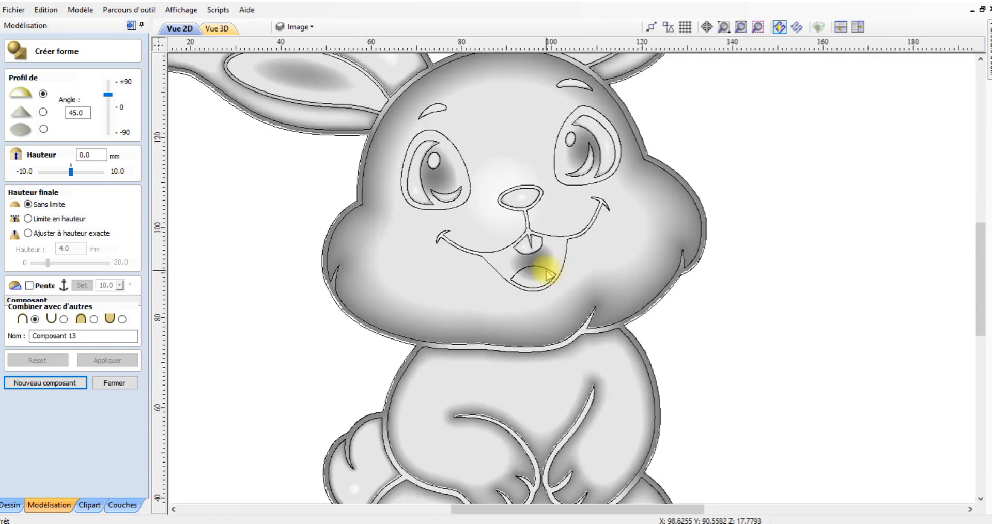
left_click(548, 272)
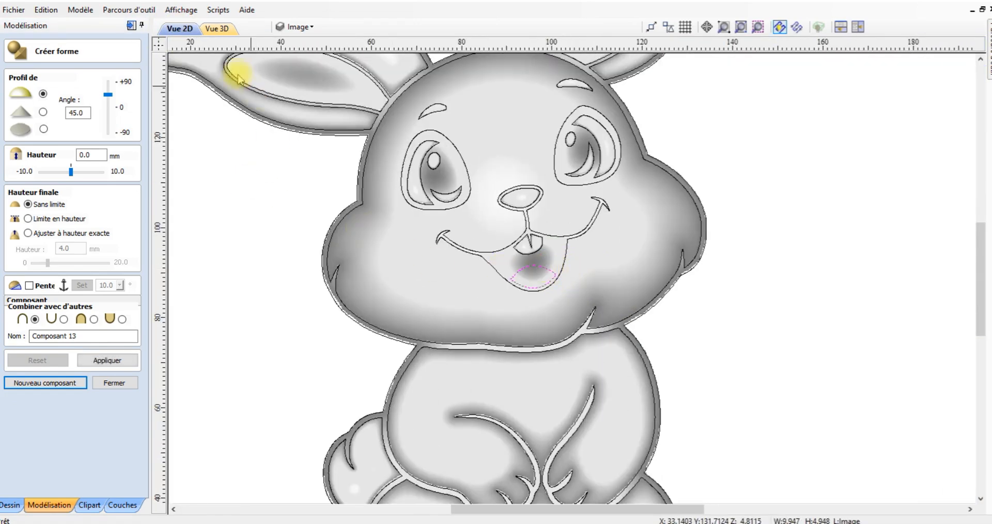
Raise the tongue with a rounded profile at an angle of 45° and inspect the mouth in 3D
left_click(217, 30)
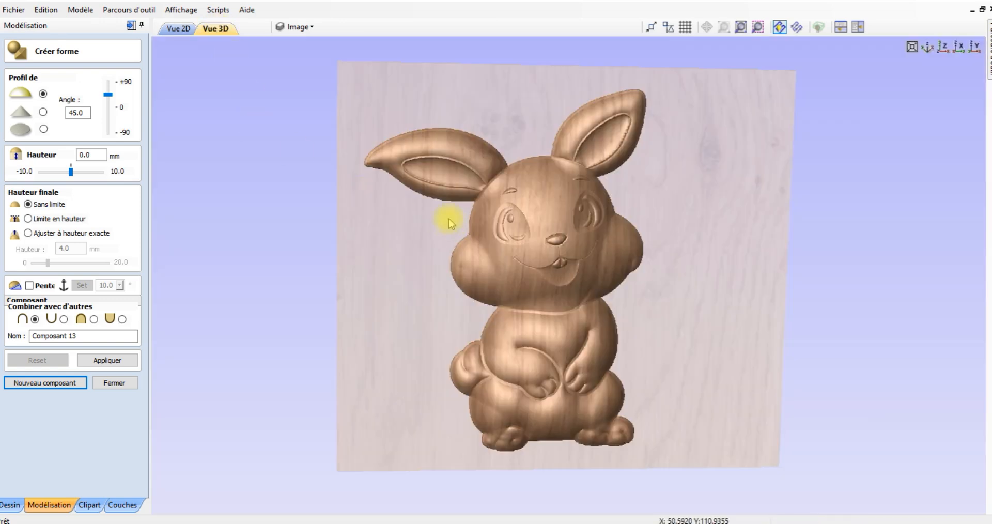
left_click(107, 360)
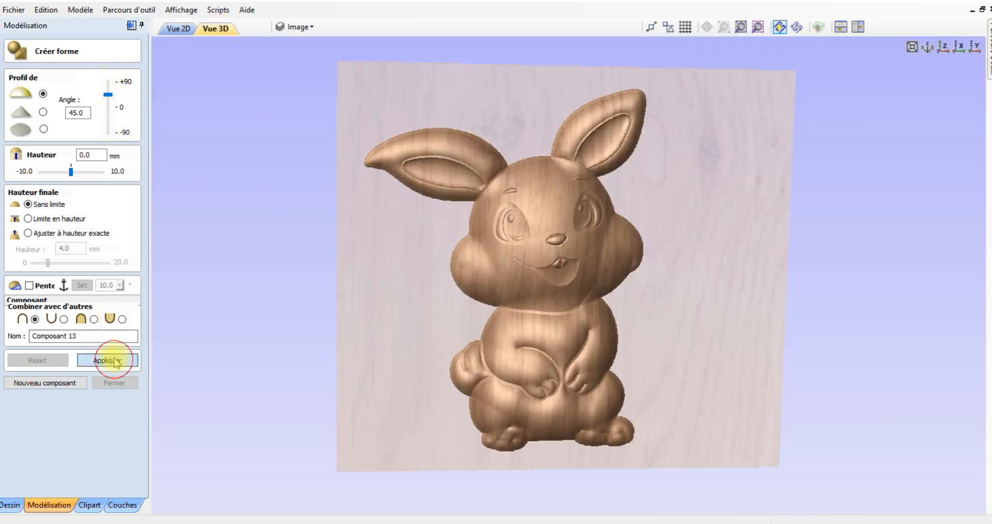
scroll(581, 302, "up", 4)
left_click_drag(492, 291, 472, 275)
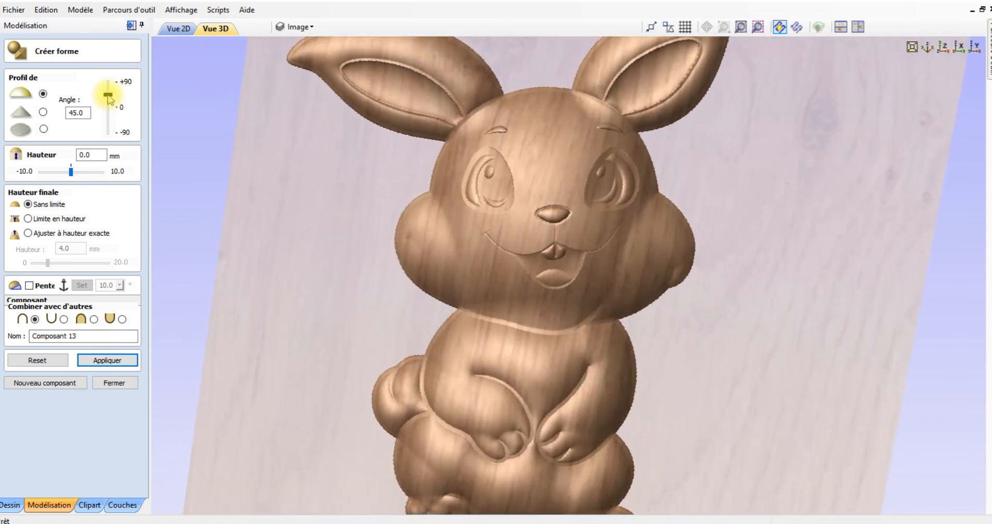
Set the tongue's rounded profile angle to 40°, apply the shape and inspect the whole rabbit in 3D
left_click_drag(108, 96, 111, 105)
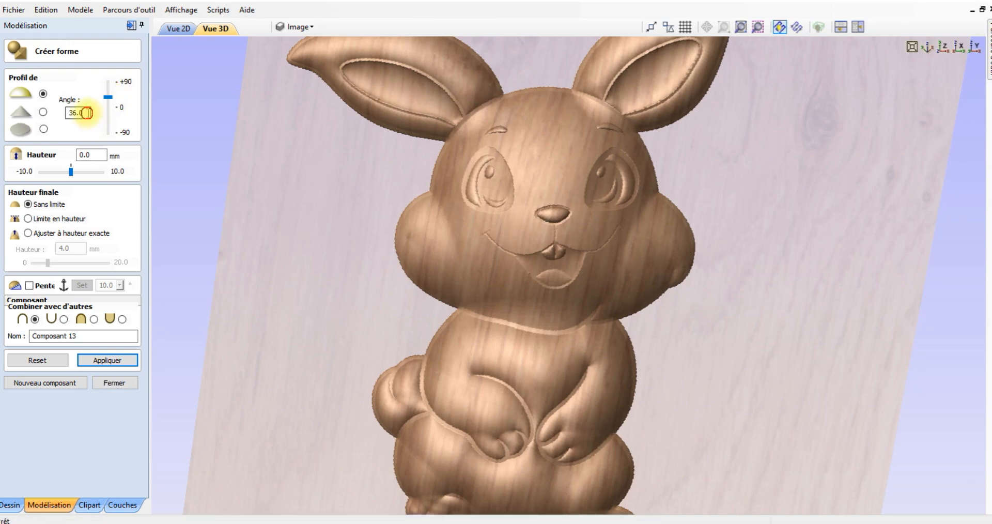
left_click_drag(88, 113, 50, 113)
type("40")
left_click(107, 361)
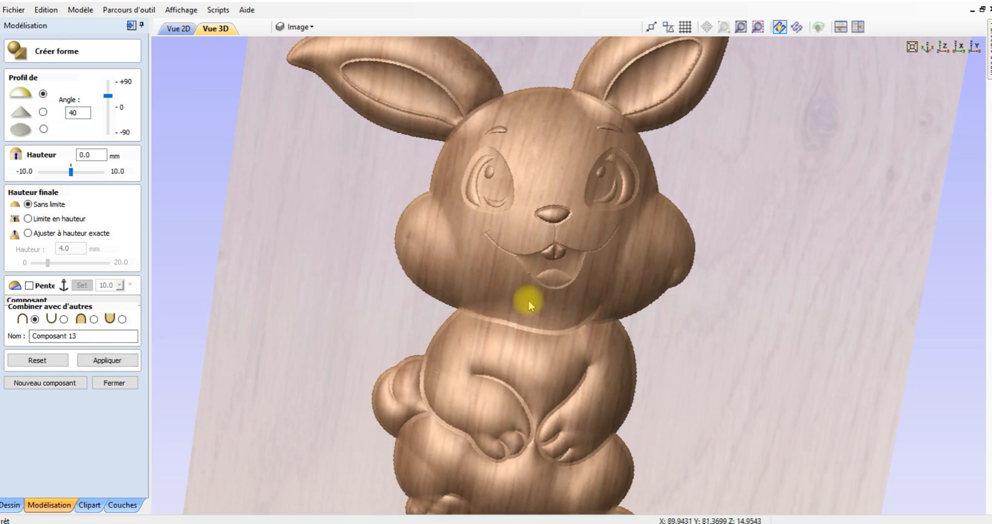
scroll(740, 304, "down", 2)
left_click_drag(680, 323, 565, 422)
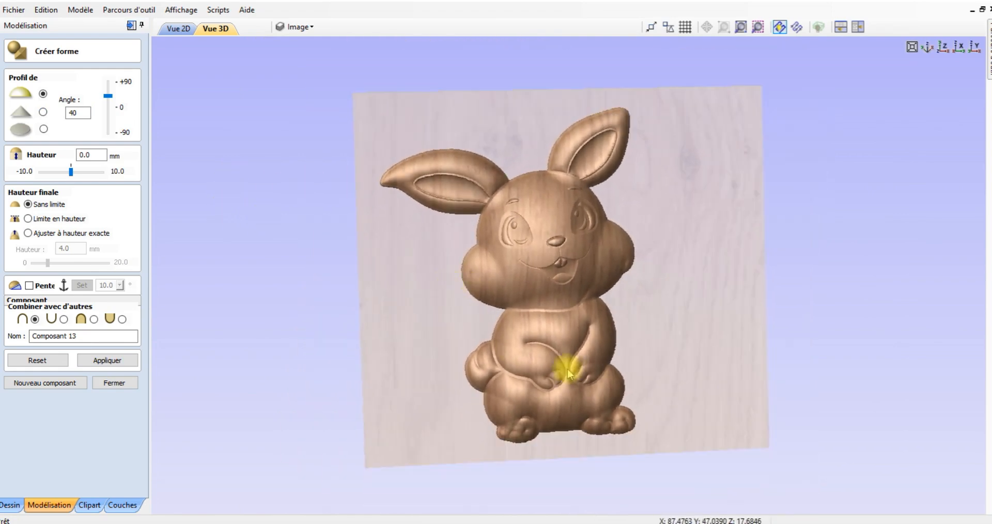
left_click_drag(574, 334, 548, 290)
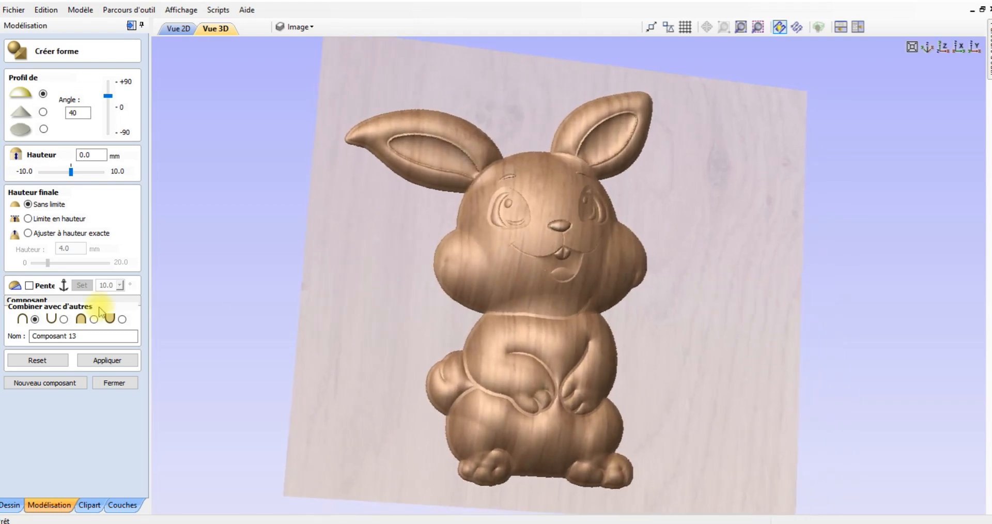
Finish the tongue component, return to the whole rabbit in the 2D view and leave the Create Shape tool
left_click(46, 383)
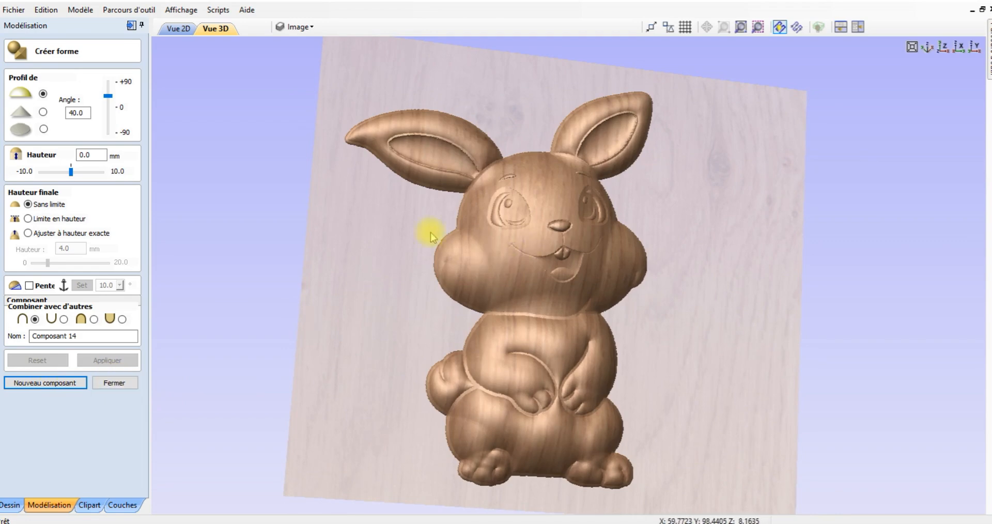
left_click(176, 28)
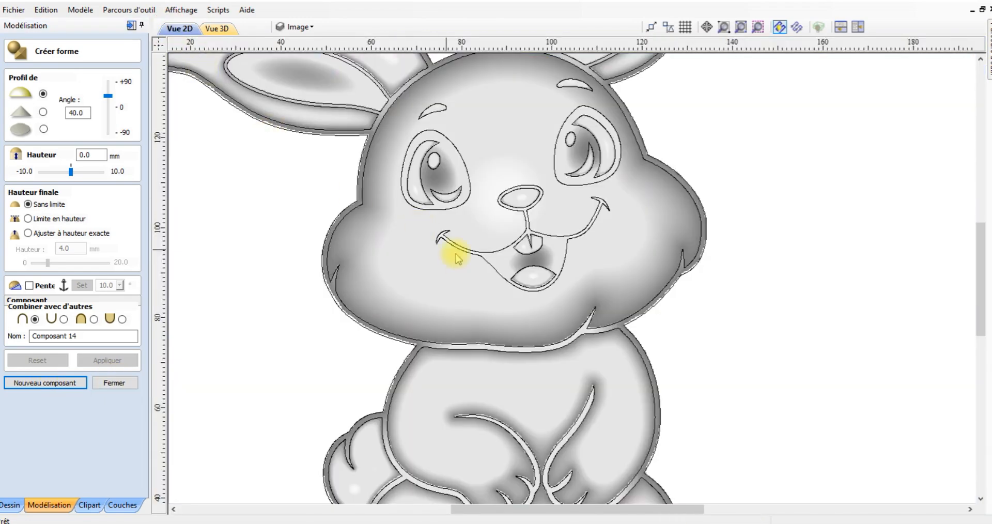
scroll(472, 266, "down", 3)
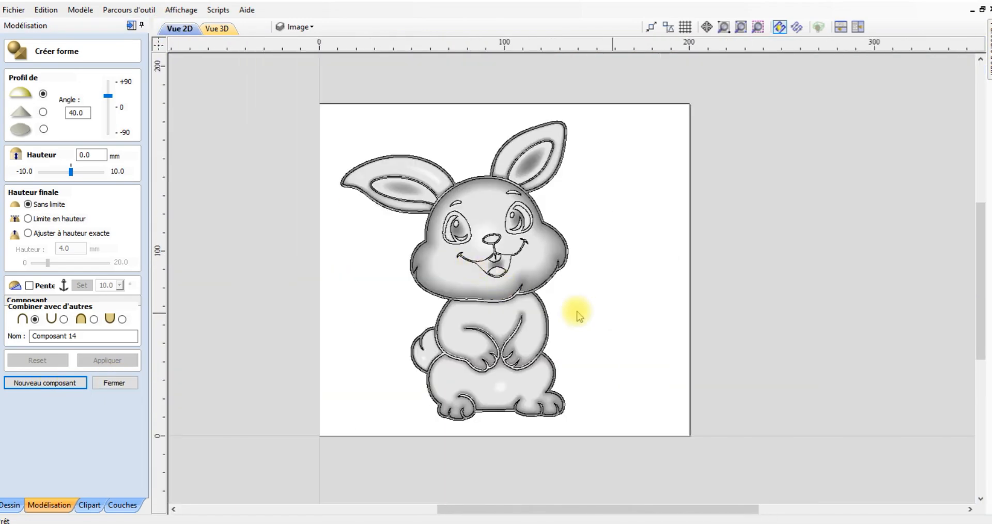
left_click(428, 337)
left_click(627, 348)
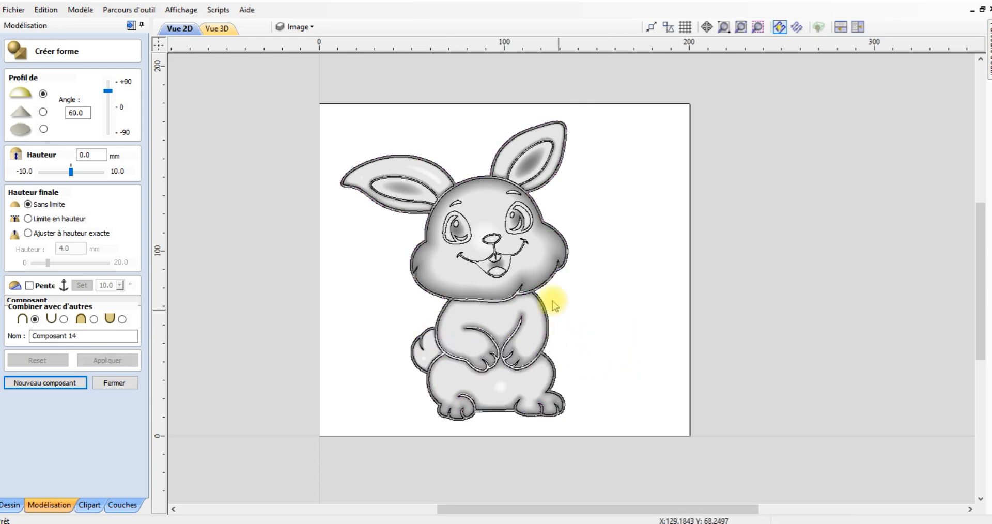
left_click(104, 386)
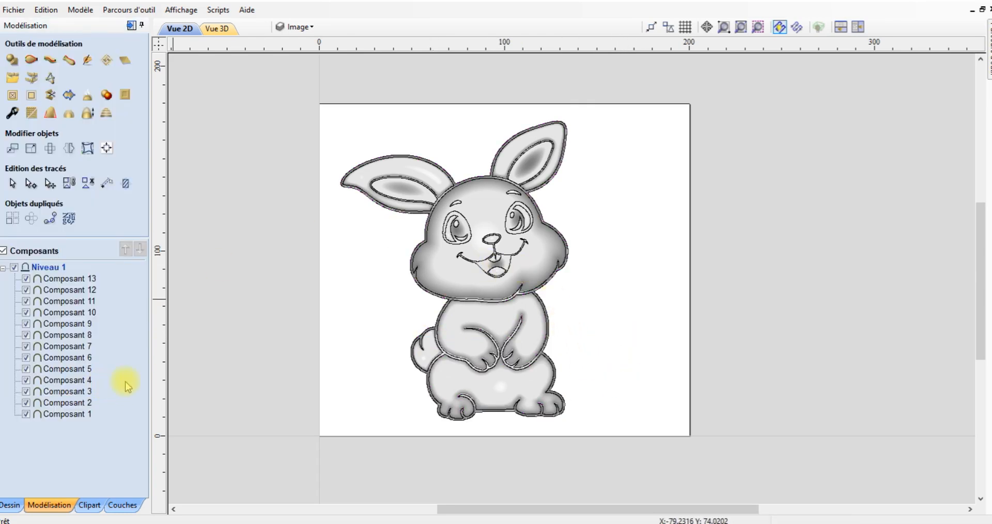
Select Composant 13 to Composant 7 one by one to check which part each covers in the 2D view
left_click(66, 279)
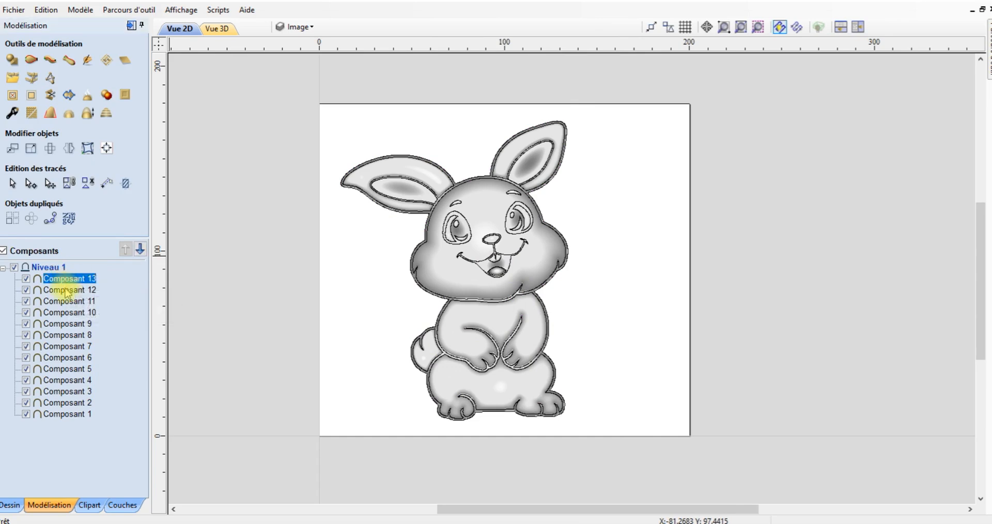
left_click(65, 290)
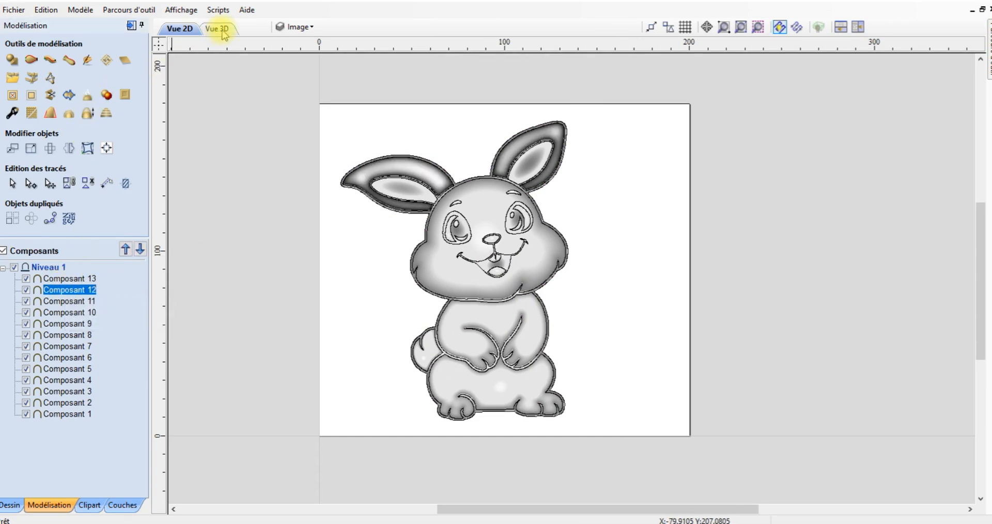
left_click(64, 301)
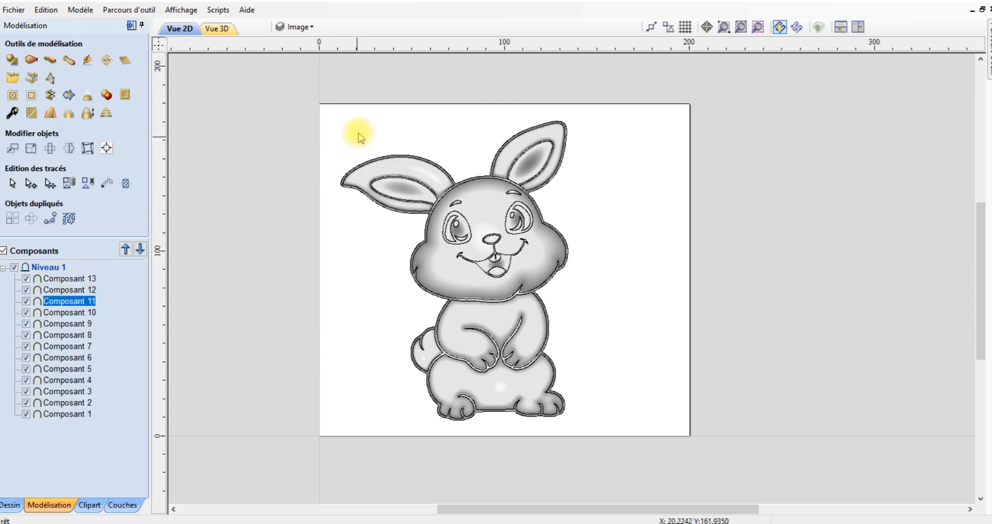
left_click(77, 313)
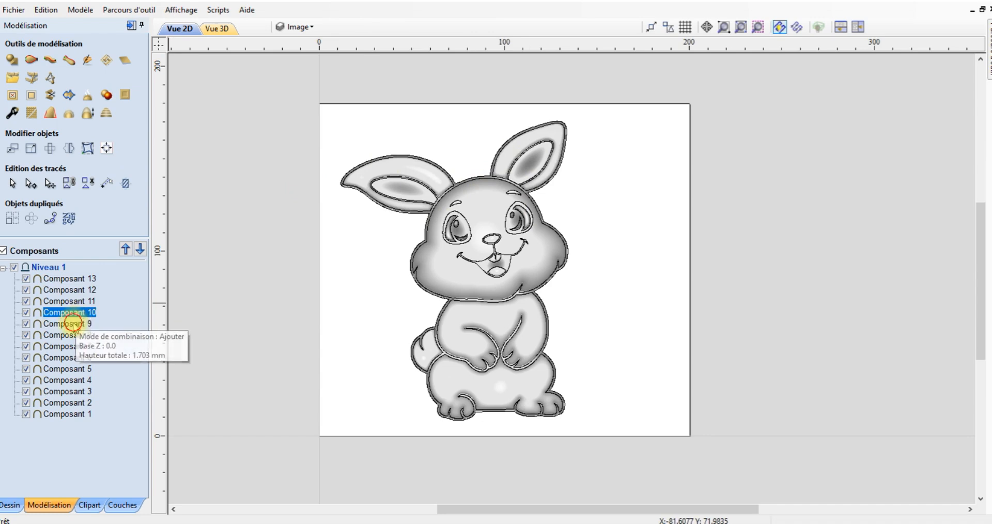
left_click(72, 324)
left_click(67, 335)
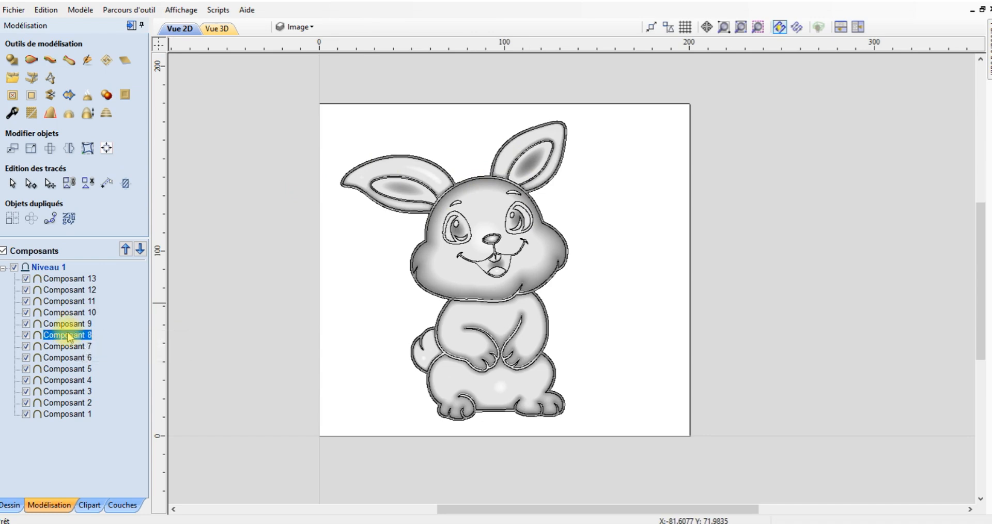
left_click(67, 347)
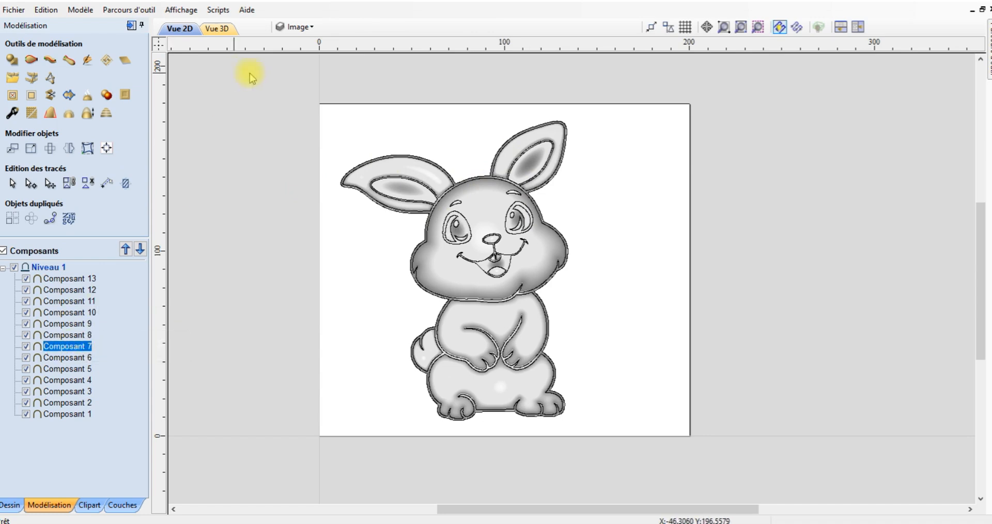
Check in the 3D view which rabbit parts Composant 13, 12, 11, 1, 2 and 3 highlight
left_click(217, 30)
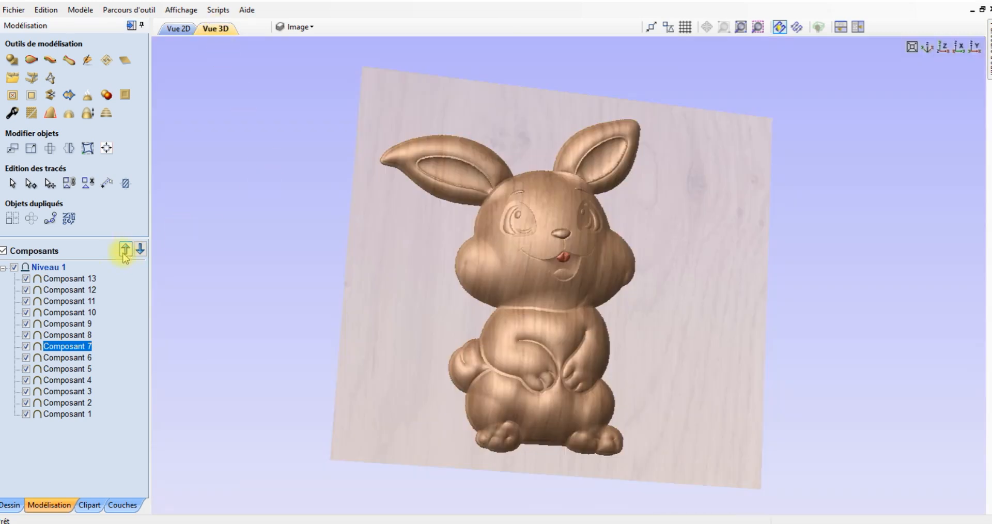
left_click(63, 280)
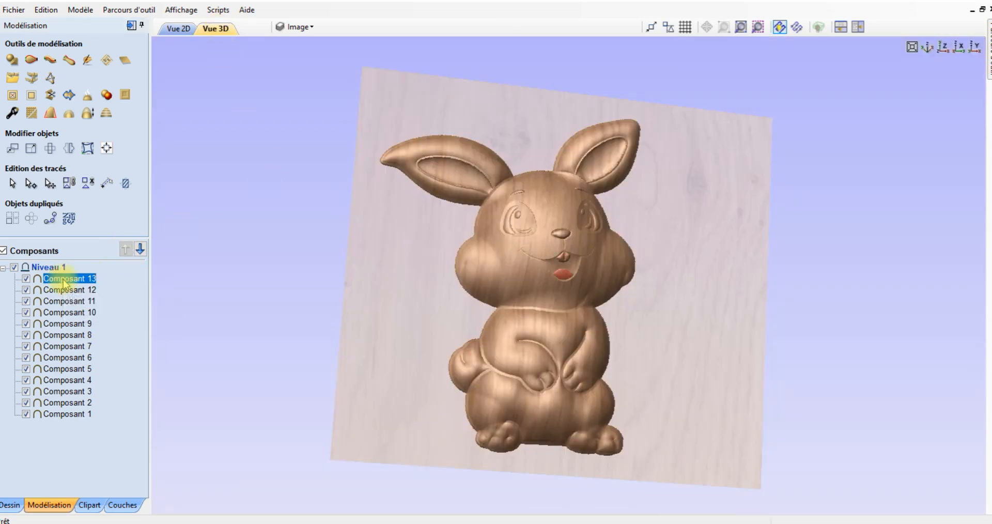
left_click(64, 290)
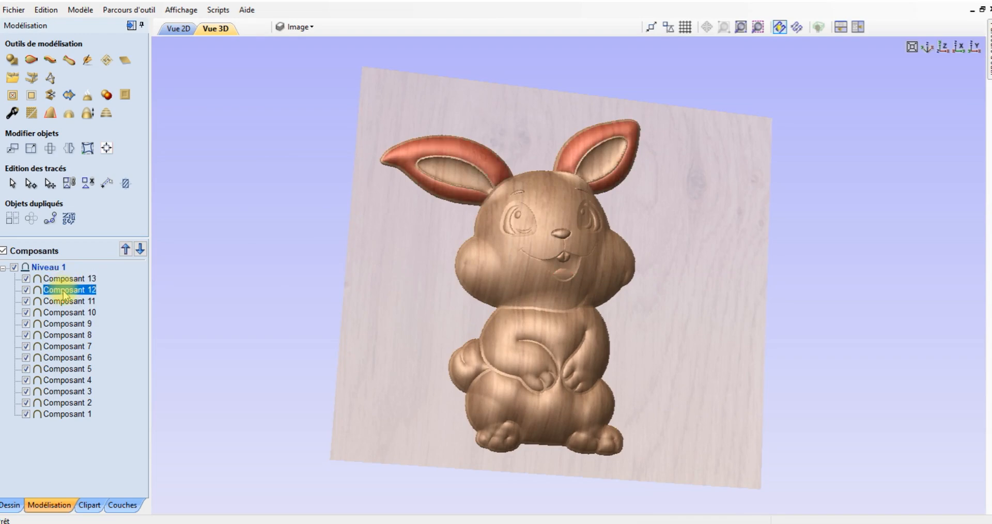
left_click(64, 302)
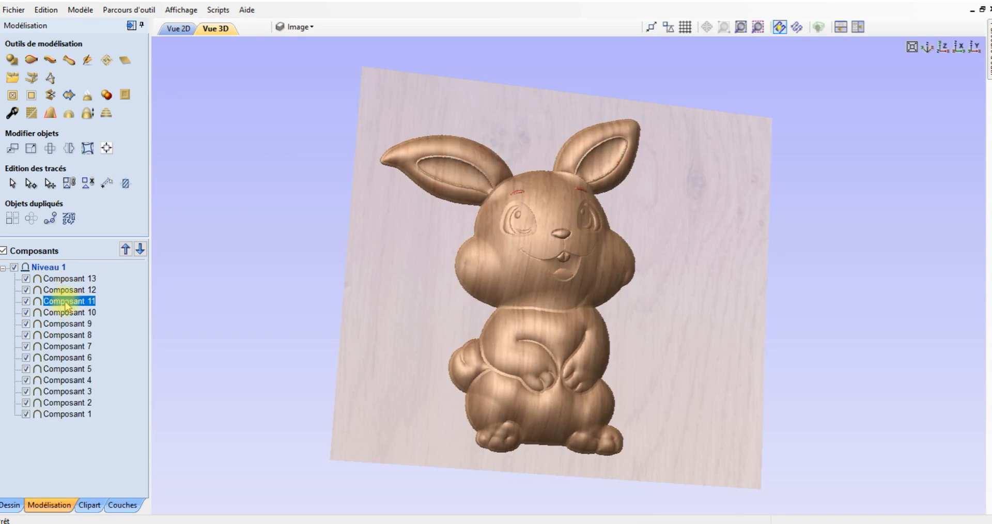
left_click(72, 413)
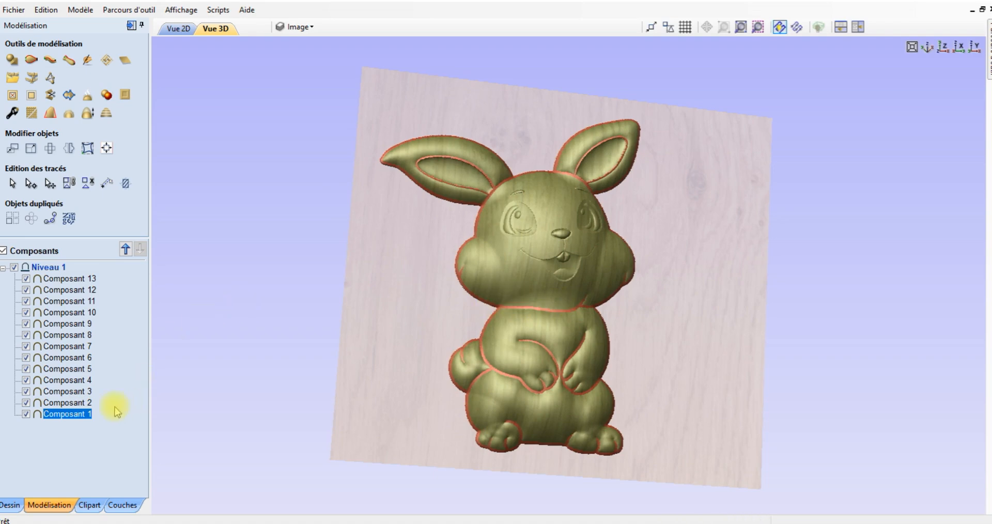
left_click(77, 403)
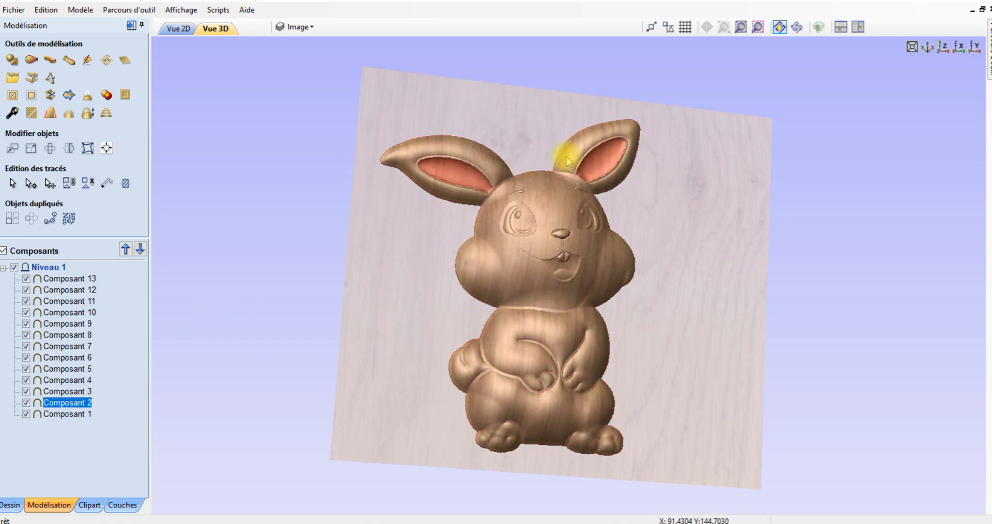
left_click(83, 394)
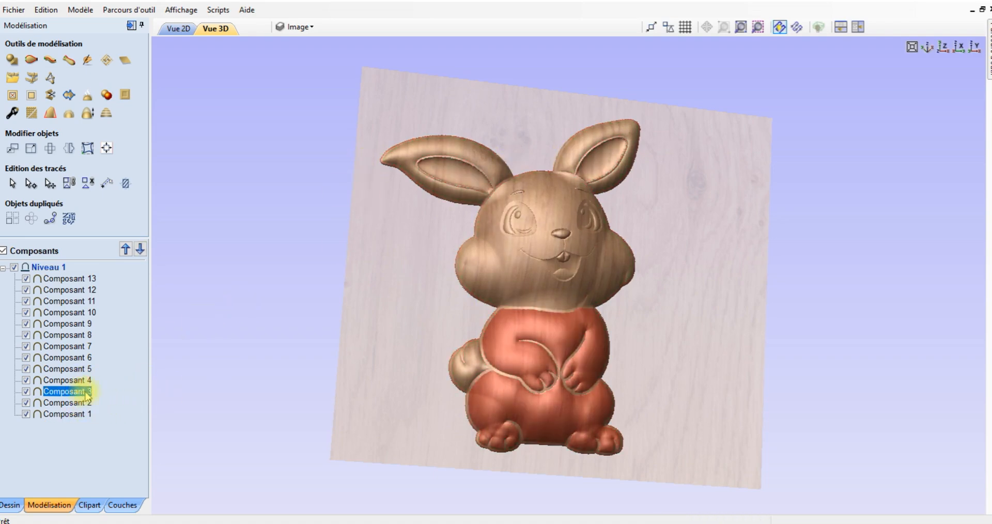
Open the properties of the body component, Composant 3, examine its shape height and the relief from the side, and close them
double_click(53, 394)
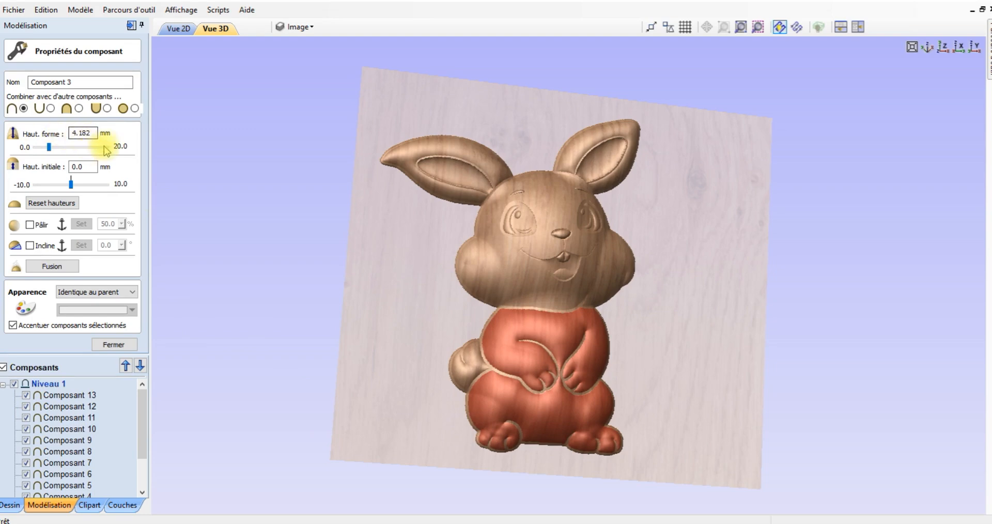
left_click_drag(451, 276, 374, 312)
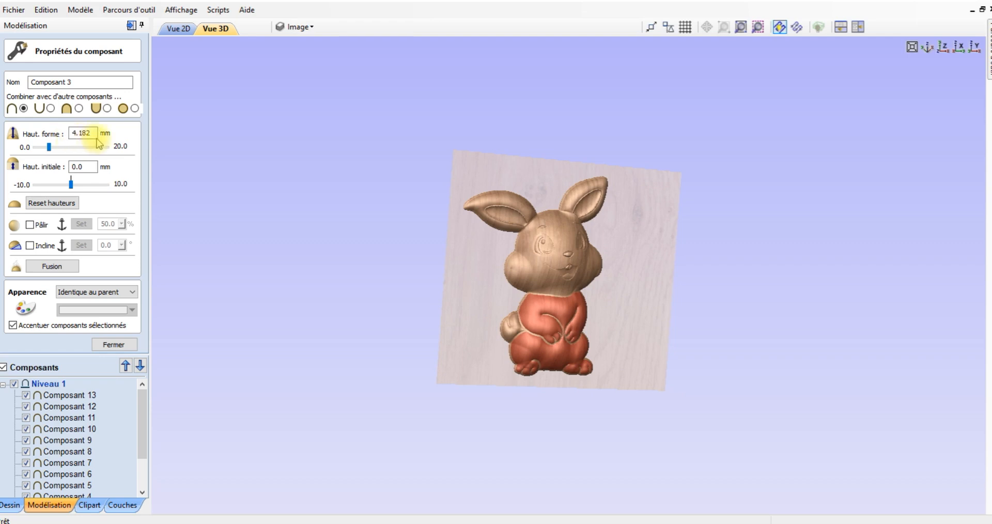
left_click_drag(384, 316, 660, 306)
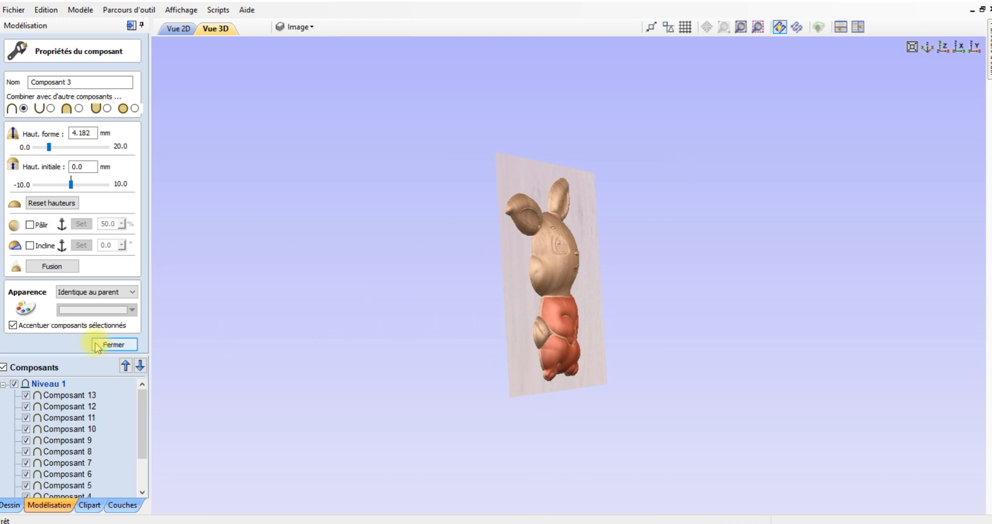
scroll(117, 424, "down", 2)
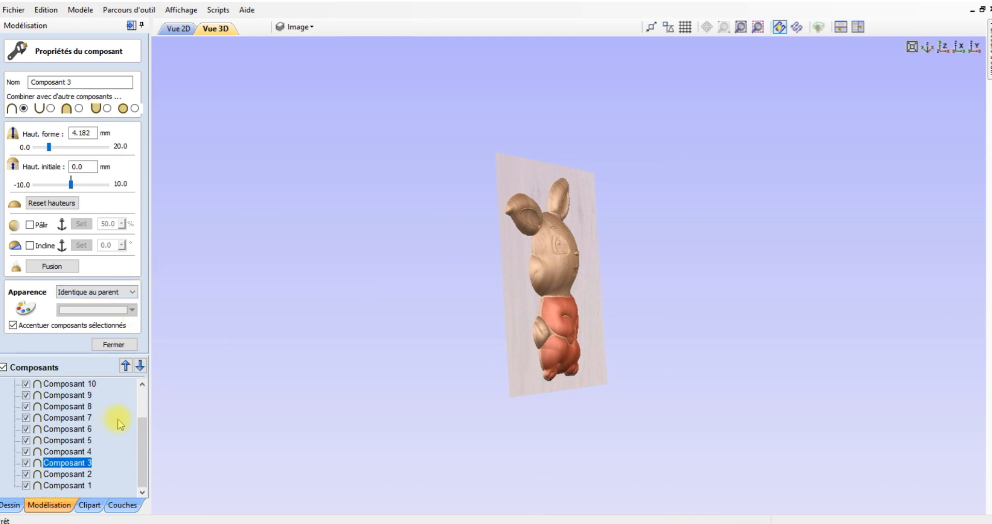
left_click(118, 346)
Select Niveau 1 instead of the body component and inspect the complete rabbit relief from several angles
scroll(532, 309, "up", 4)
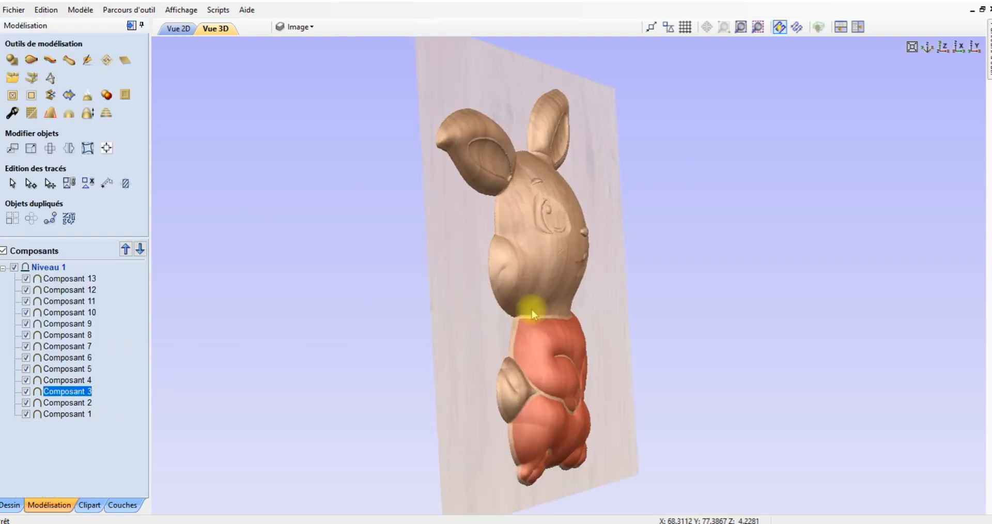
left_click_drag(534, 310, 2, 270)
left_click(60, 268)
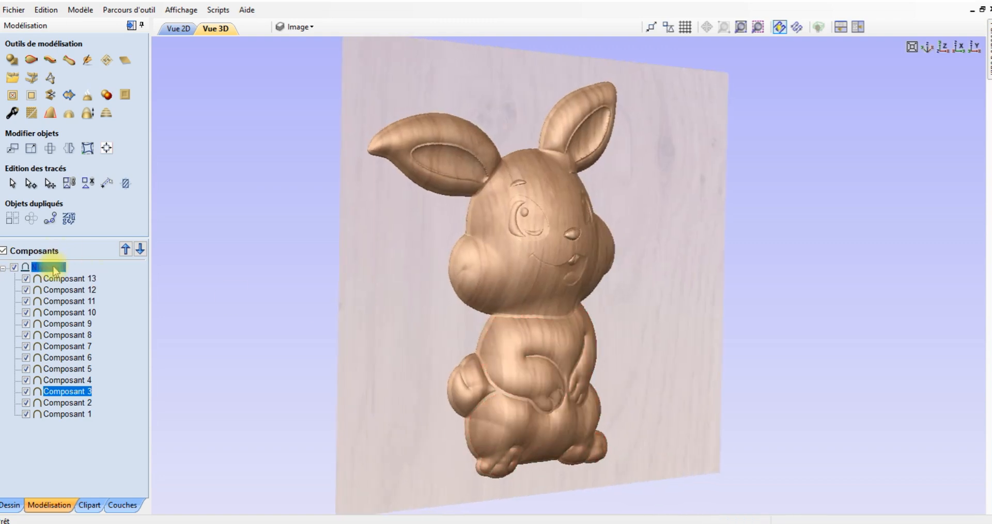
left_click_drag(427, 308, 169, 312)
left_click_drag(371, 315, 339, 284)
left_click_drag(820, 381, 859, 346)
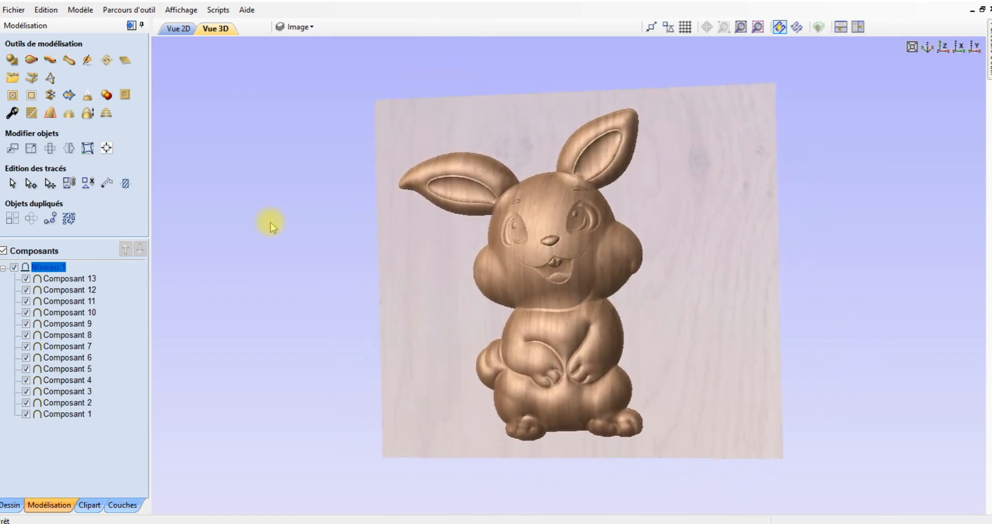
Triangulate the model for STL export with a 0.001 mm tolerance and a flat closing surface, and inspect the mesh
left_click(80, 11)
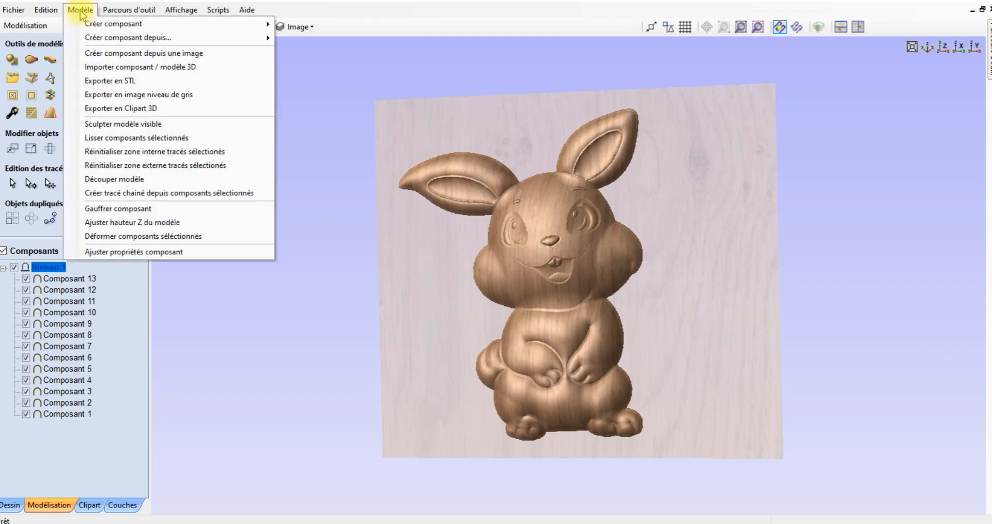
left_click(103, 82)
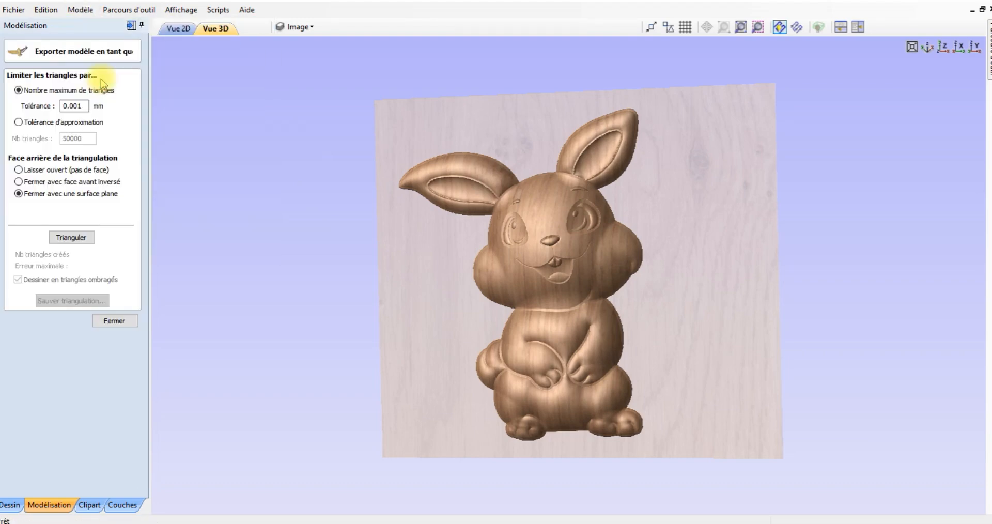
left_click(72, 238)
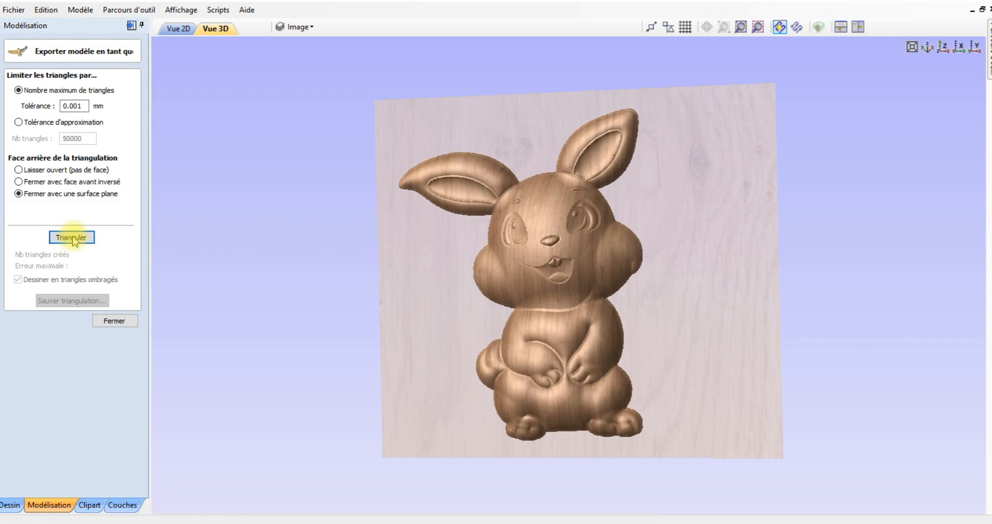
left_click_drag(424, 341, 536, 295)
left_click_drag(708, 237, 575, 205)
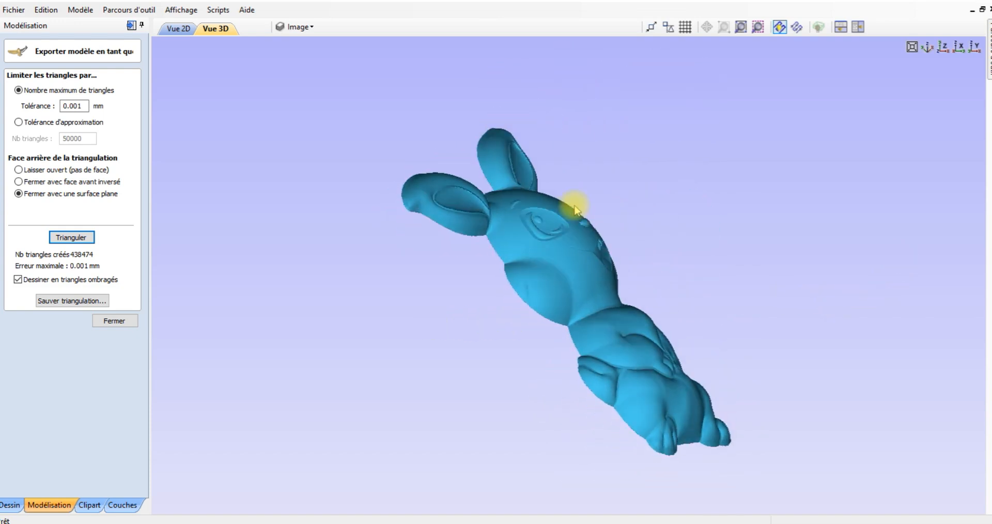
Save the triangulated rabbit as the STL file lapin in the Relied dessin Aspire folder
left_click(69, 304)
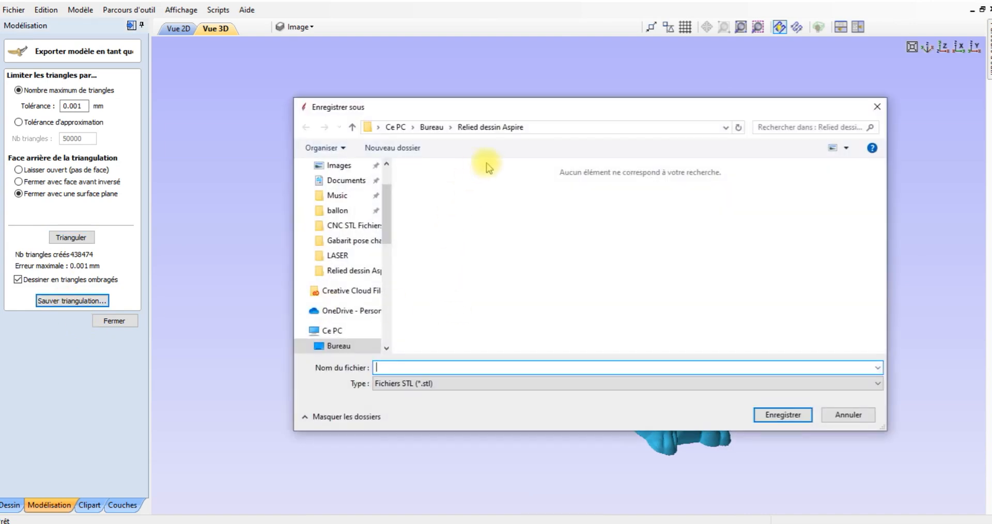
left_click(785, 413)
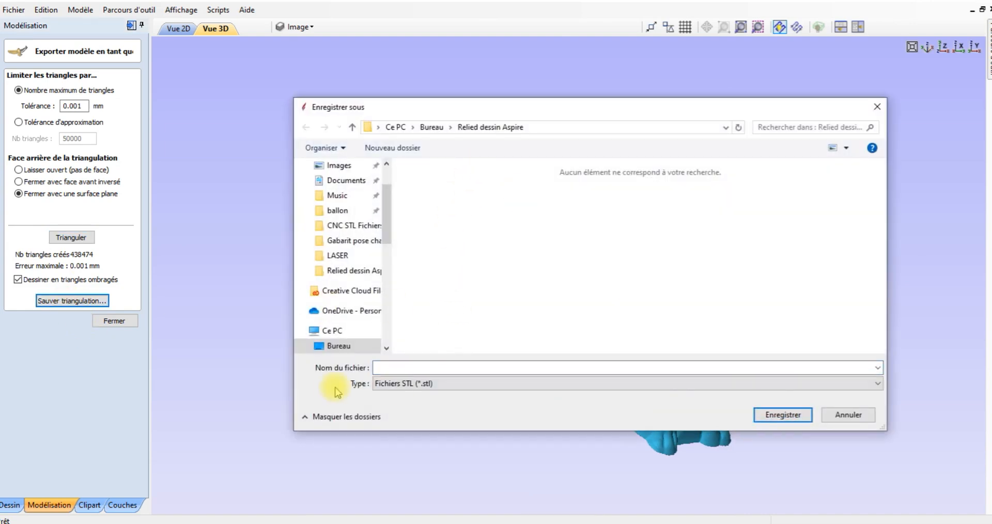
left_click(390, 368)
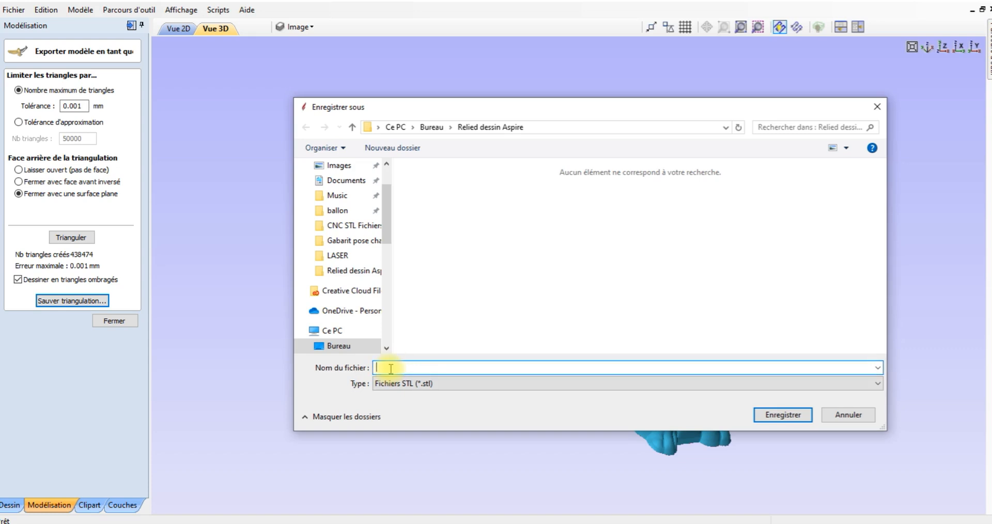
type("lapin")
left_click(761, 416)
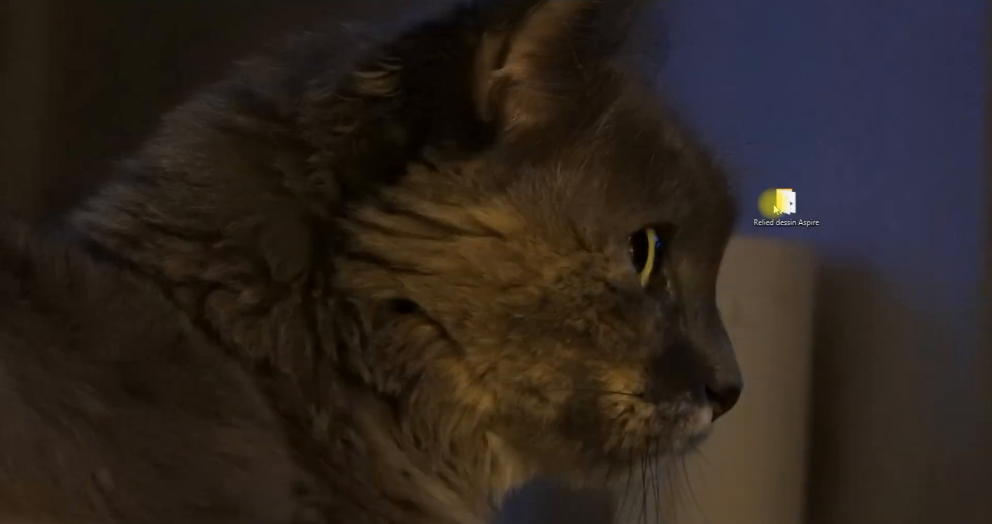
Switch to the desktop, open the Relied dessin Aspire folder and inspect lapin.stl in the file preview
double_click(776, 204)
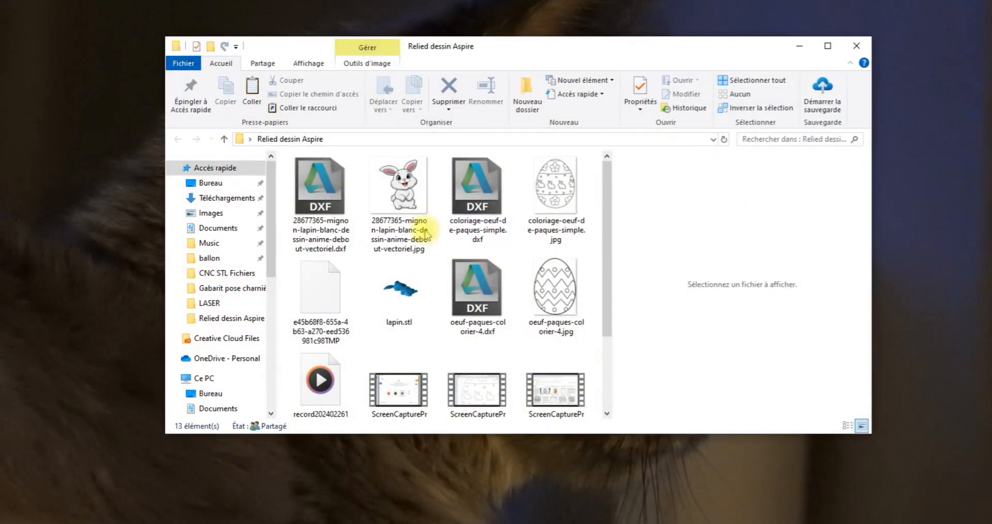
left_click(405, 296)
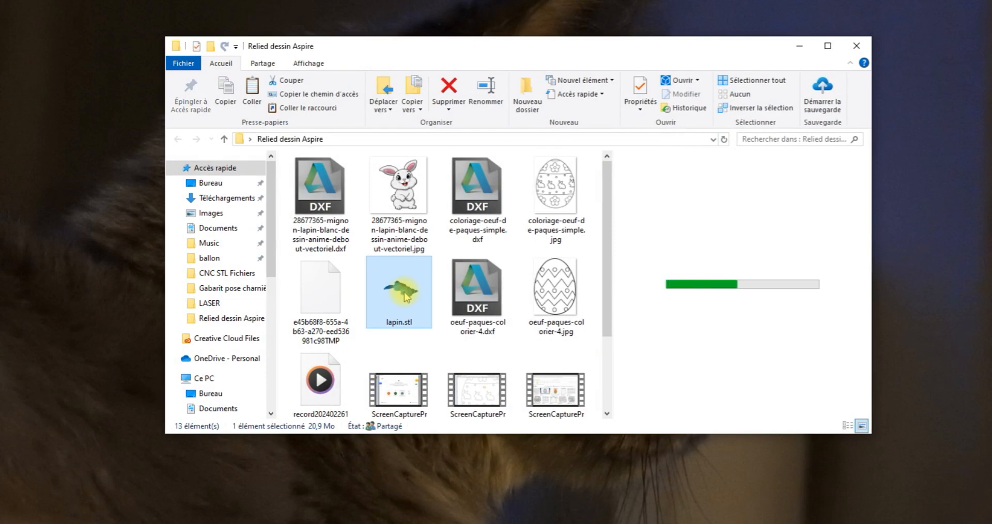
left_click_drag(734, 284, 412, 351)
scroll(758, 321, "up", 5)
scroll(745, 301, "down", 5)
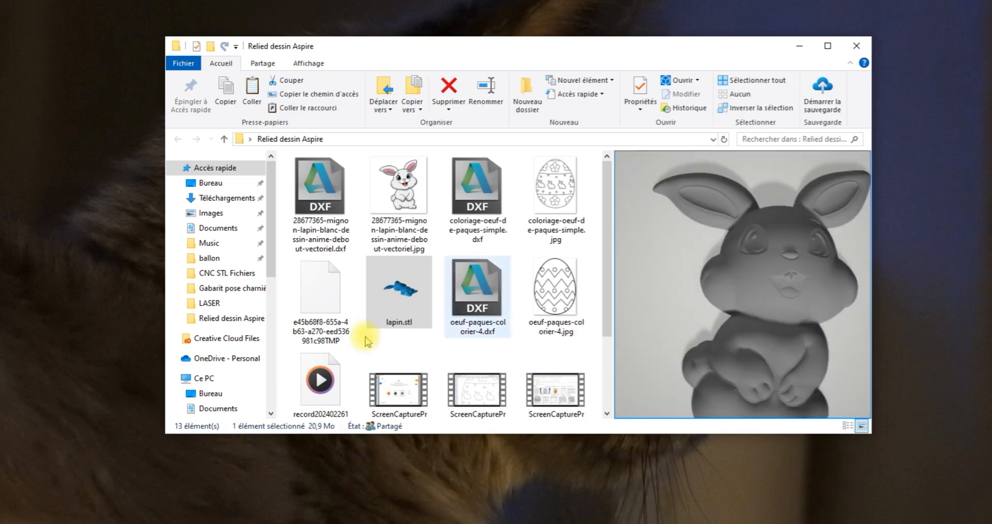
Open lapin.stl in 3D Builder and import the model with millimetres as the file unit
right_click(412, 291)
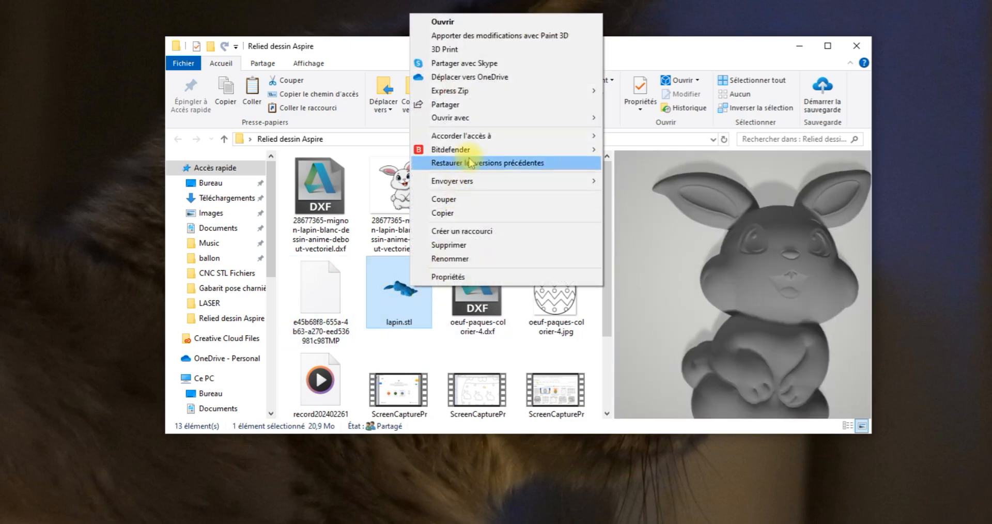
mouse_move(455, 118)
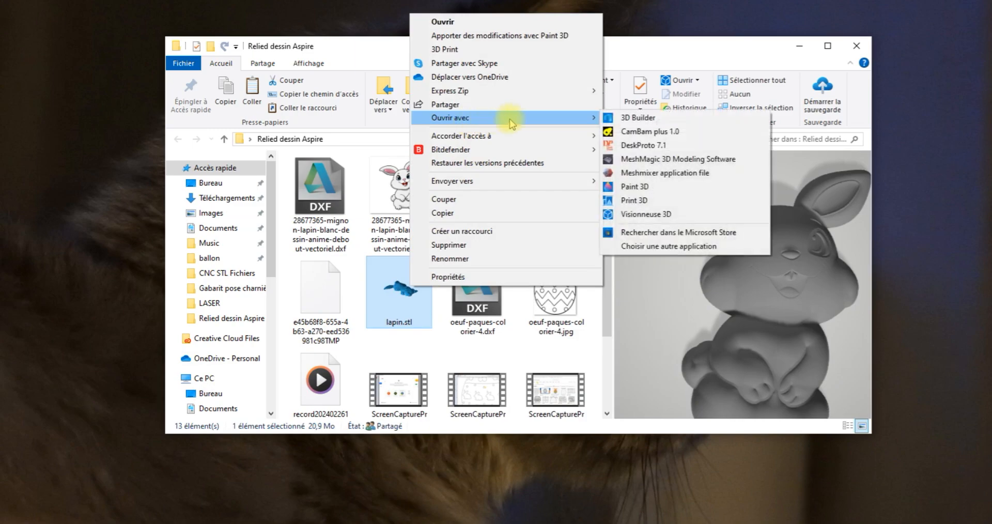
left_click(628, 117)
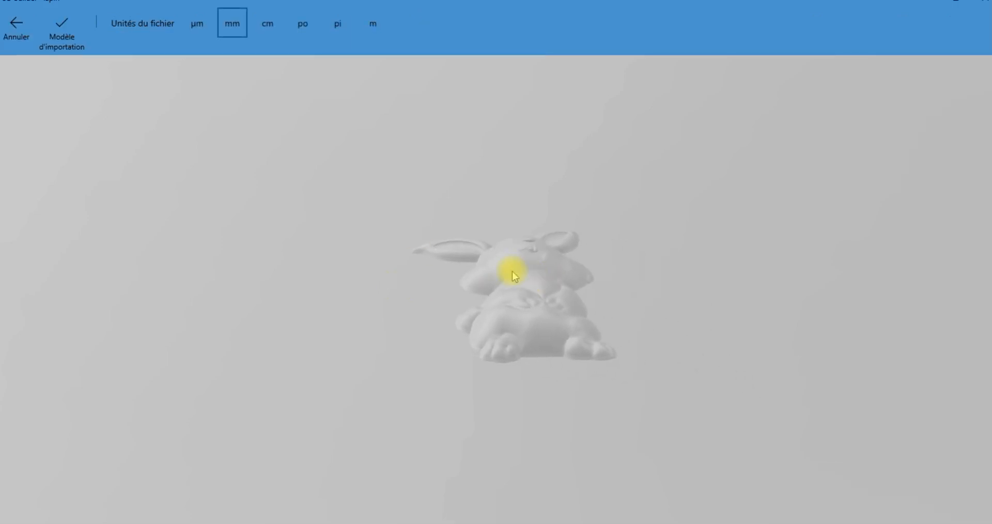
left_click(62, 31)
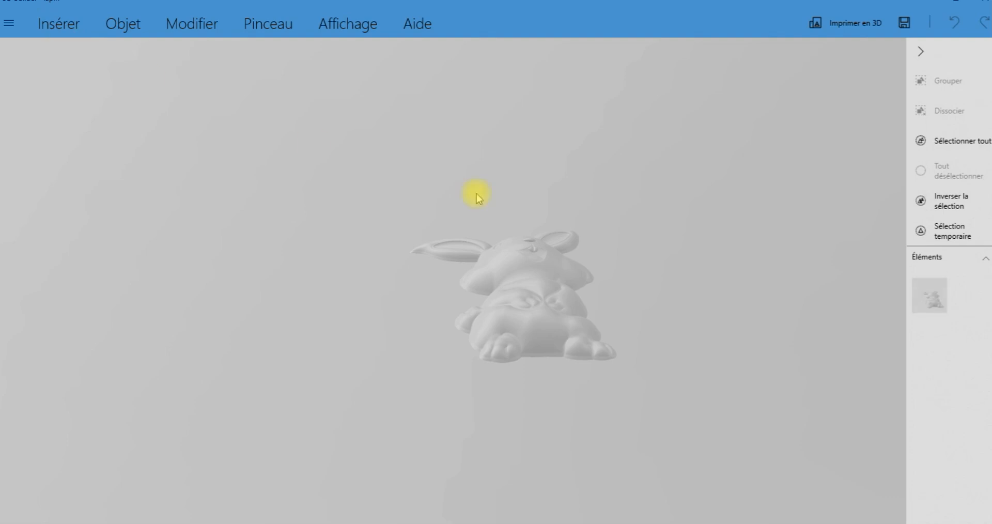
Select the imported rabbit to examine its relief from the front and side, and deselect it to inspect the face and body details
left_click(537, 279)
left_click_drag(676, 168, 625, 313)
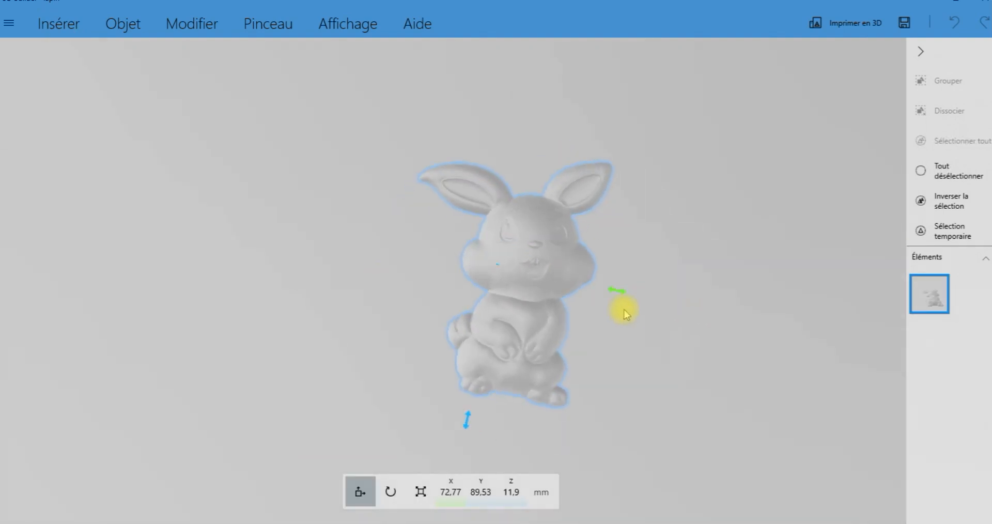
scroll(470, 299, "up", 5)
left_click_drag(767, 348, 460, 165)
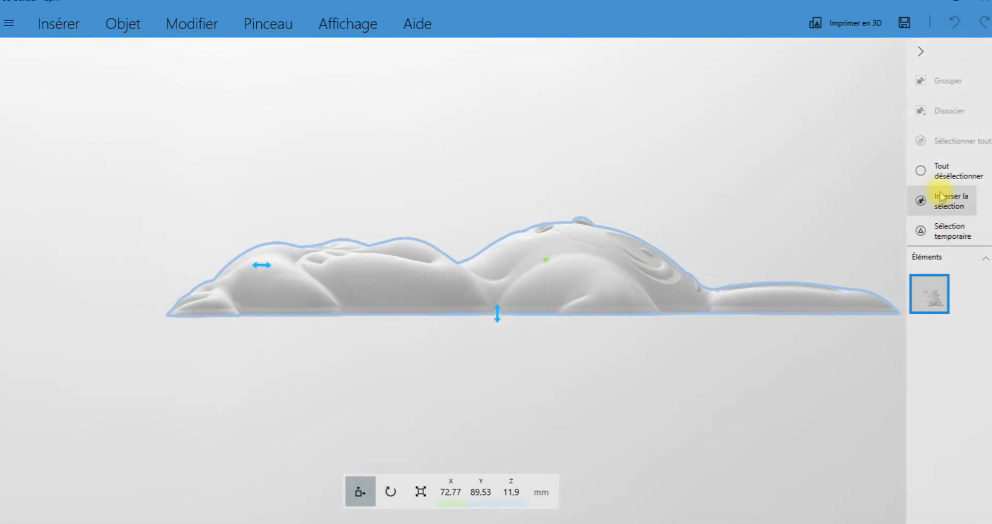
left_click(938, 174)
left_click_drag(641, 234, 436, 411)
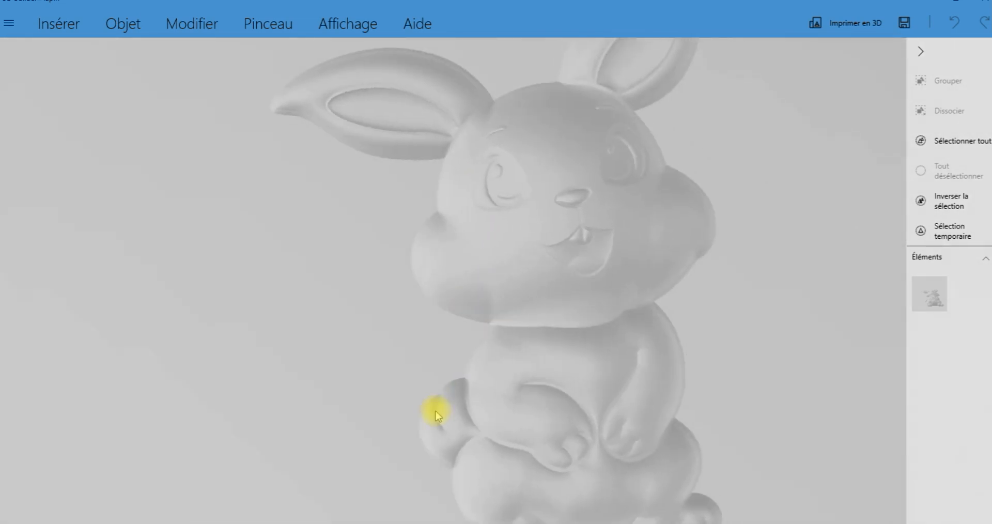
scroll(435, 411, "down", 5)
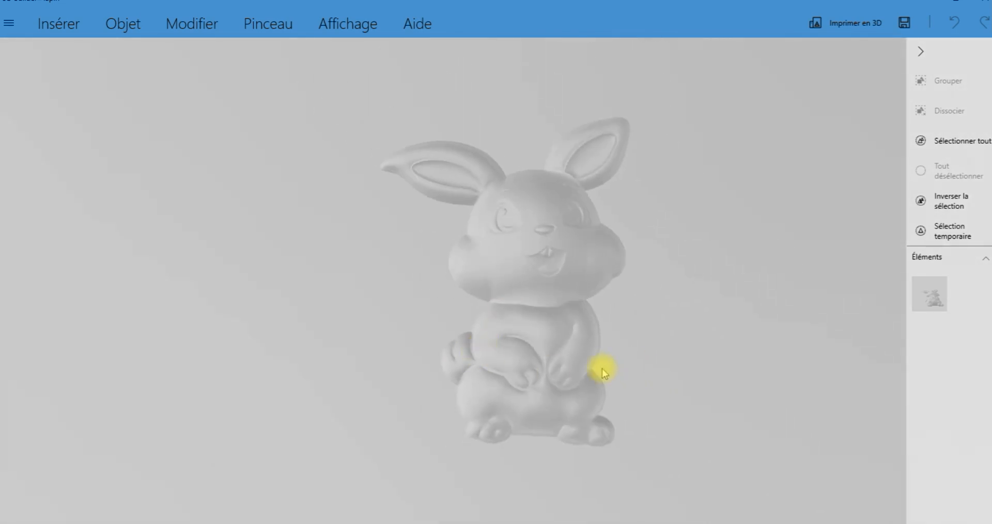
left_click(621, 352)
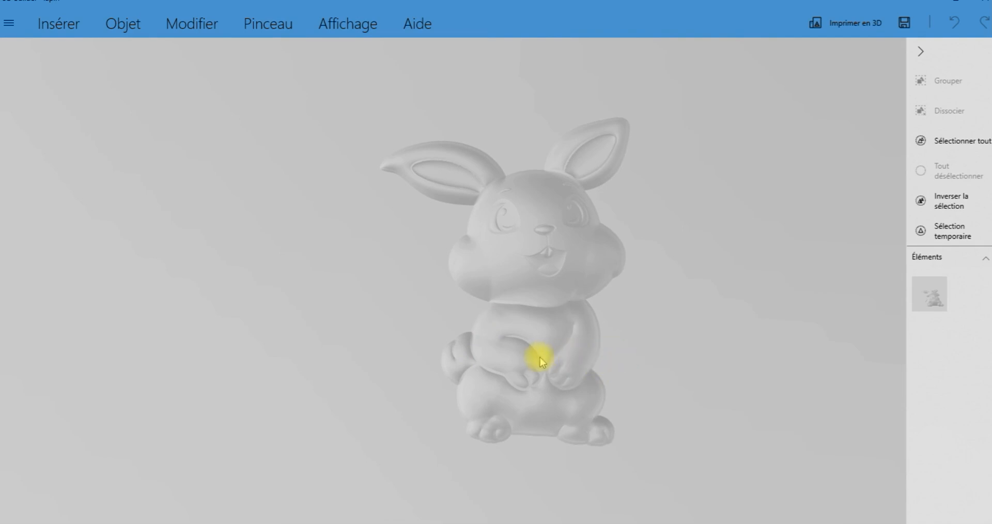